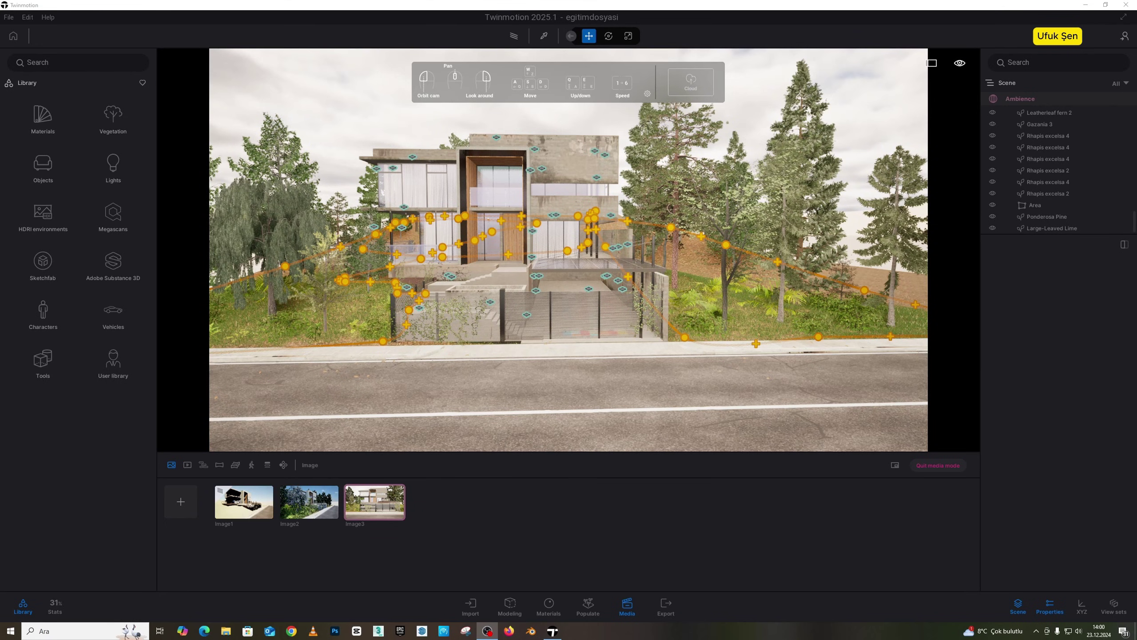
# Show only the favourited assets of the Megascans library, with the road and sidewalk in front of the house in view.
pyautogui.moveTo(563, 287); pyautogui.dragTo(614, 253)
pyautogui.press('s')
pyautogui.moveTo(614, 253); pyautogui.dragTo(527, 296, button='right')
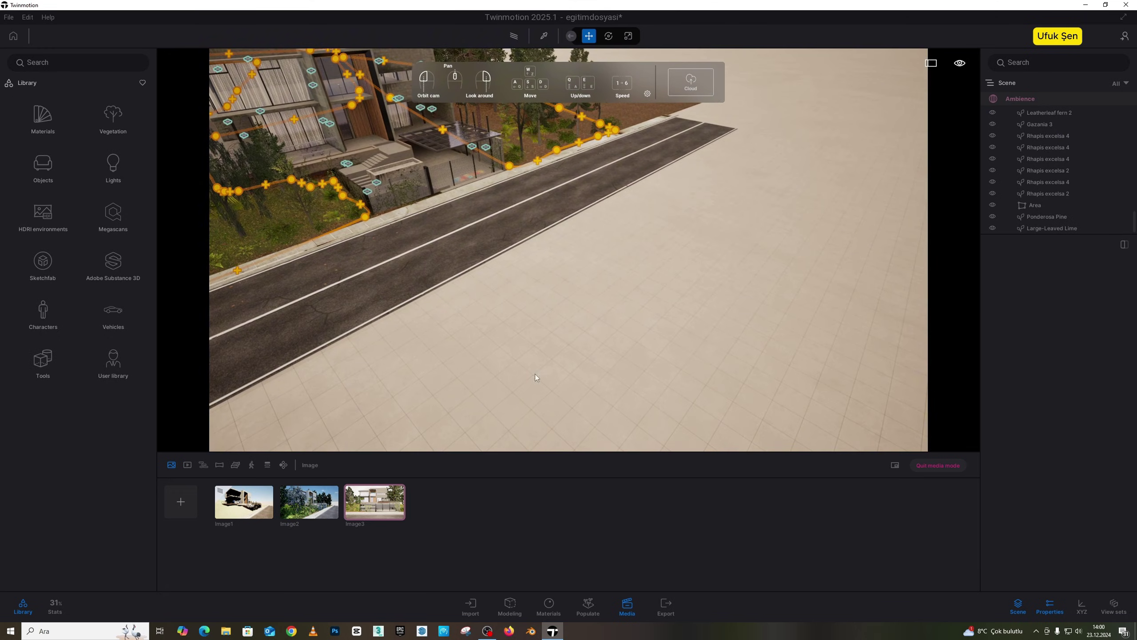
pyautogui.moveTo(536, 376); pyautogui.dragTo(590, 242)
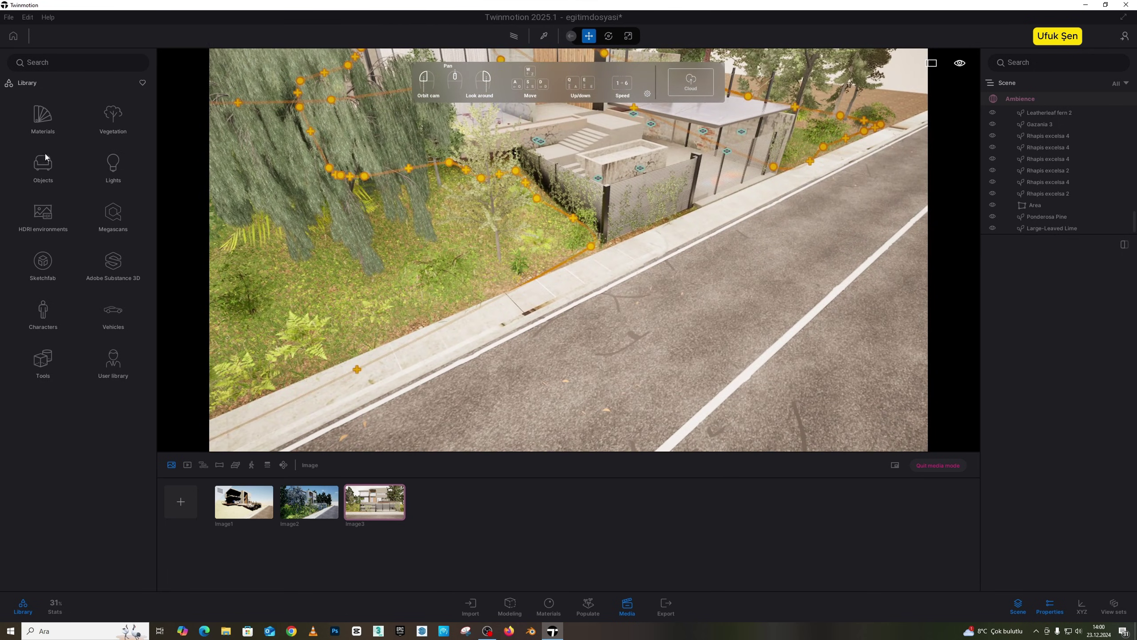
pyautogui.click(114, 214)
pyautogui.click(143, 82)
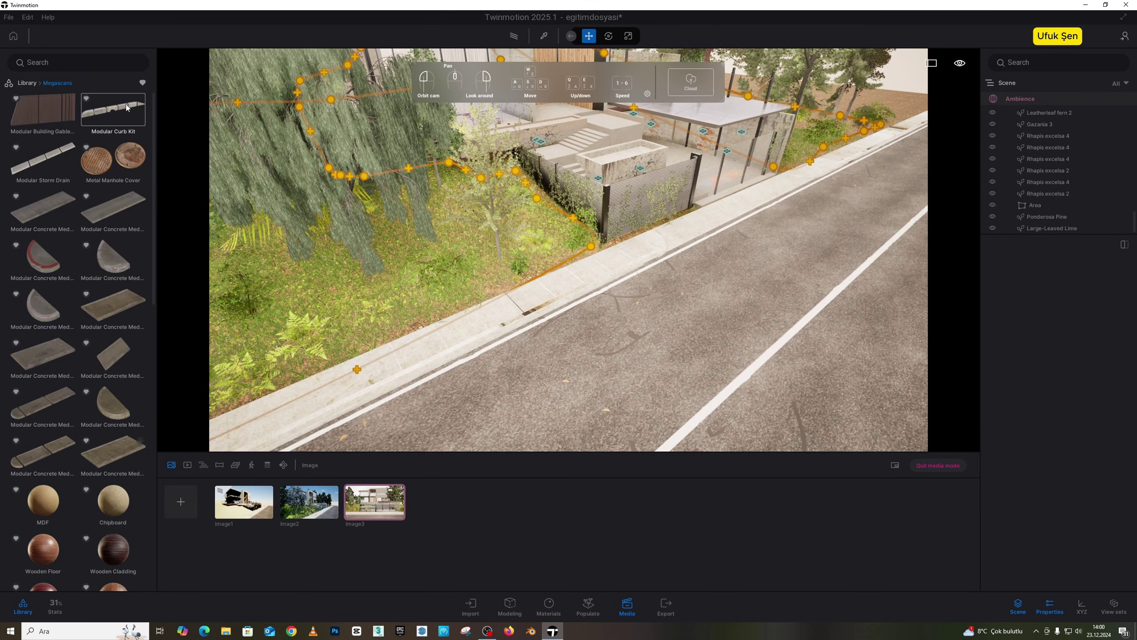
# Apply the favourited Concrete Pavement material to the sidewalk along the road and inspect it up close.
pyautogui.scroll(-1, 103, 325)
pyautogui.scroll(-5, 103, 325)
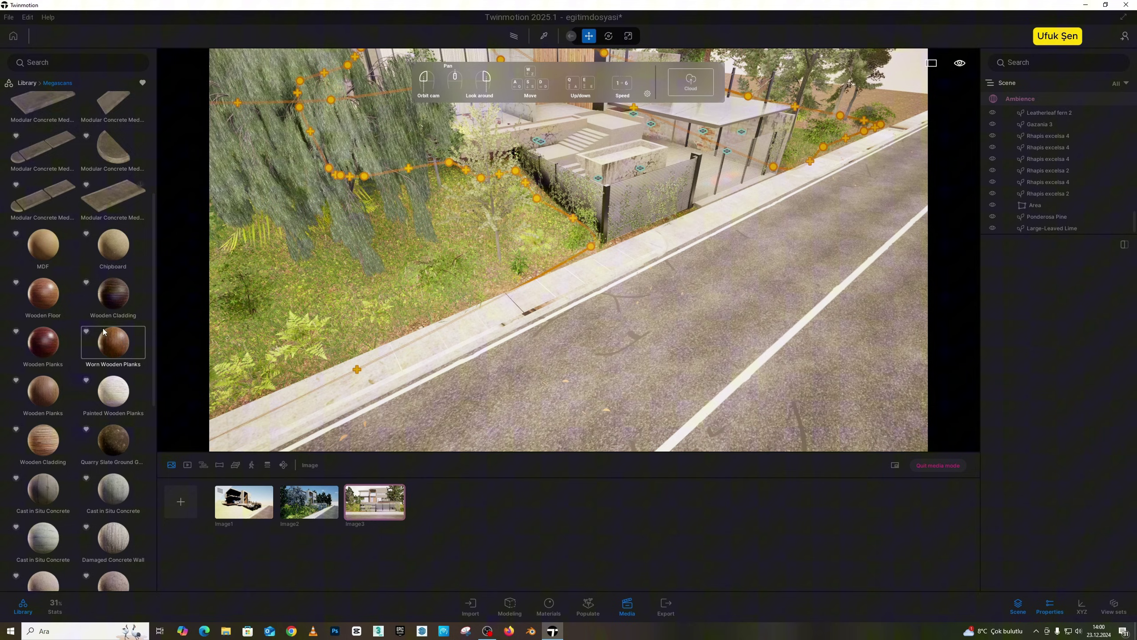
pyautogui.scroll(-5, 107, 367)
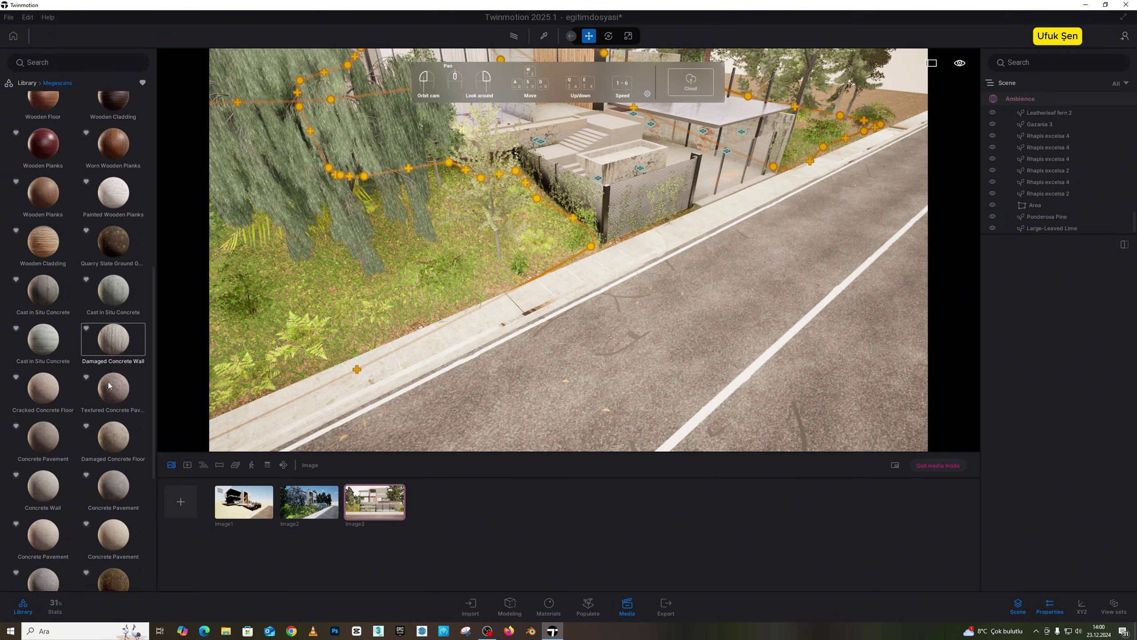
pyautogui.scroll(-2, 107, 389)
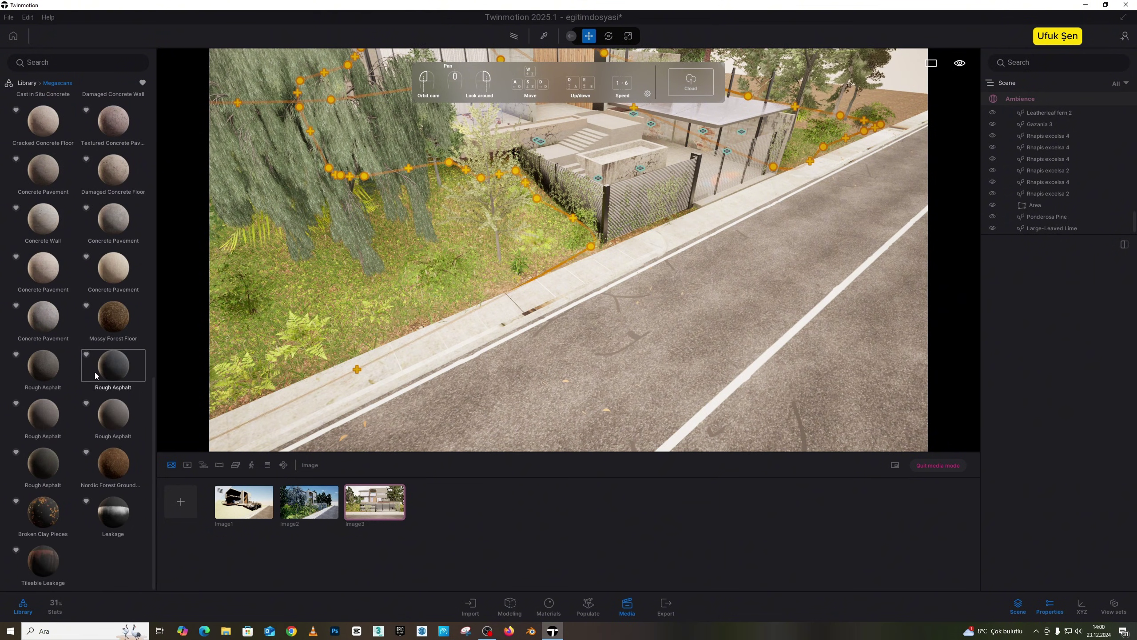
pyautogui.scroll(4, 74, 320)
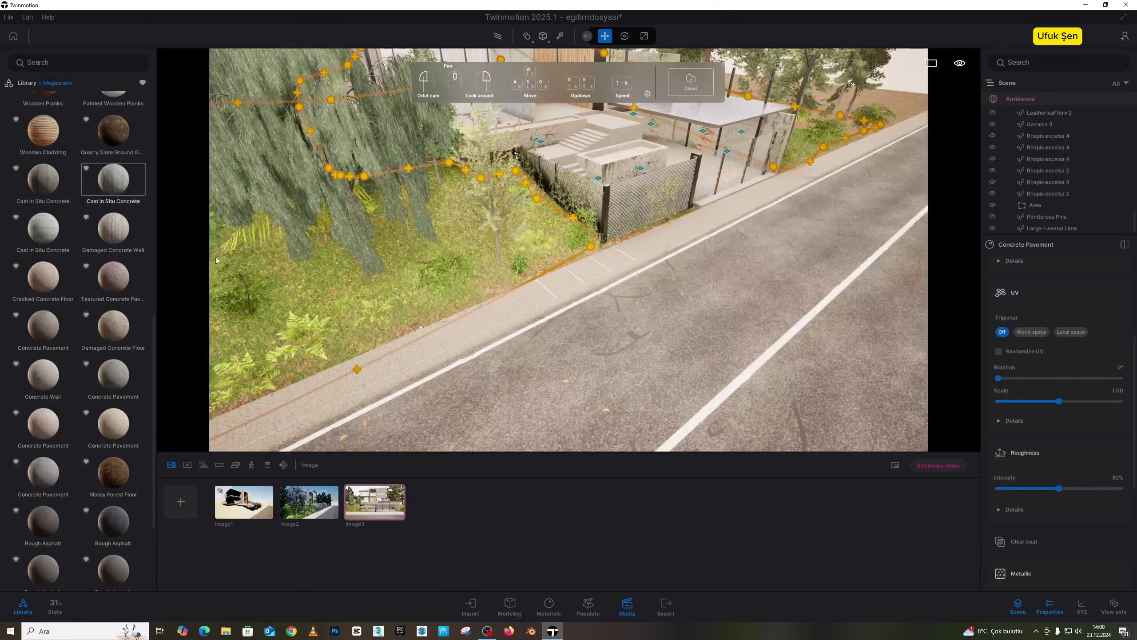
pyautogui.moveTo(466, 251)
pyautogui.mouseDown(button='right')
pyautogui.moveTo(502, 252)
pyautogui.moveTo(502, 267)
pyautogui.moveTo(483, 271)
pyautogui.moveTo(508, 296)
pyautogui.mouseUp(button='right')
pyautogui.press('w')
pyautogui.press('w')
pyautogui.moveTo(565, 278); pyautogui.dragTo(515, 279)
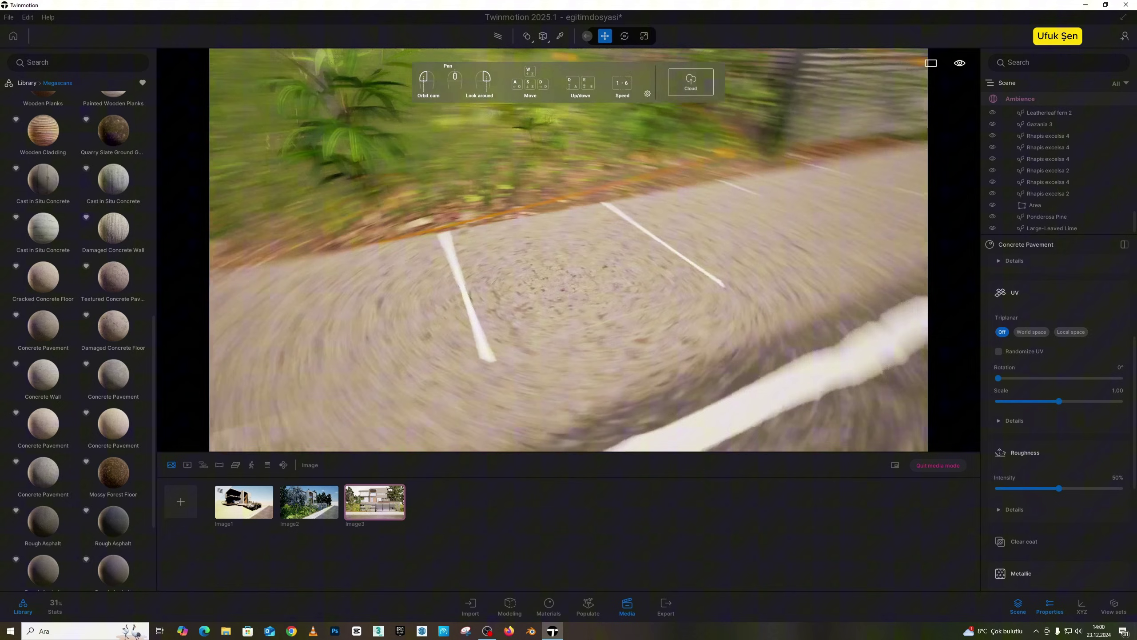
pyautogui.press('s')
pyautogui.moveTo(515, 279)
pyautogui.mouseDown(button='right')
pyautogui.moveTo(484, 264)
pyautogui.moveTo(569, 258)
pyautogui.mouseUp(button='right')
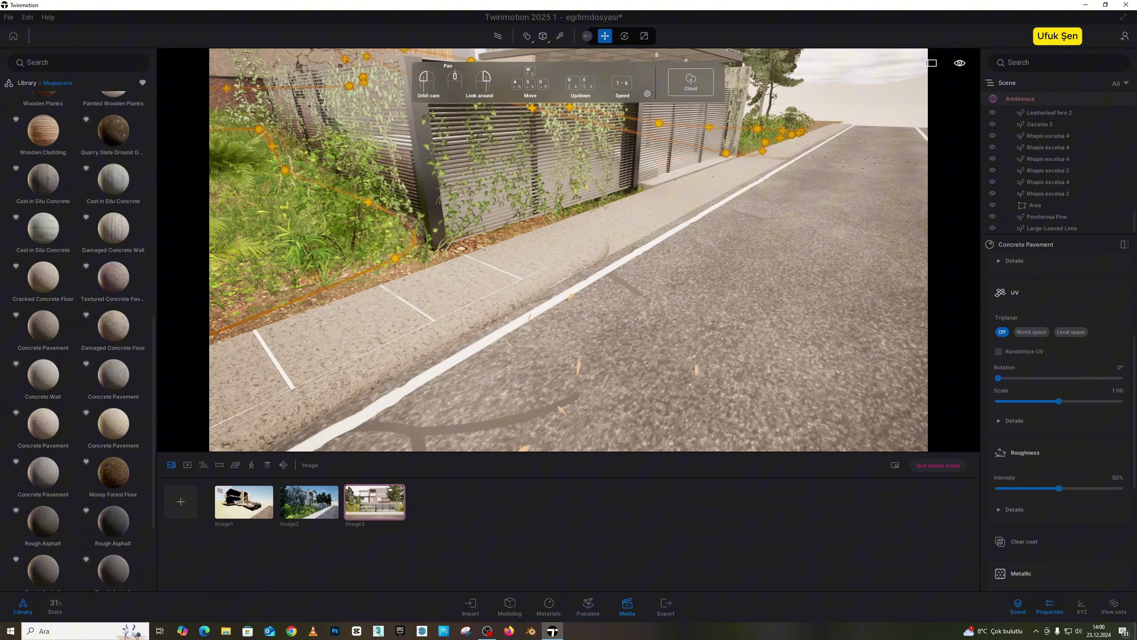
# Try a favourited Rough Asphalt material on the road in front of the house.
pyautogui.scroll(2, 133, 200)
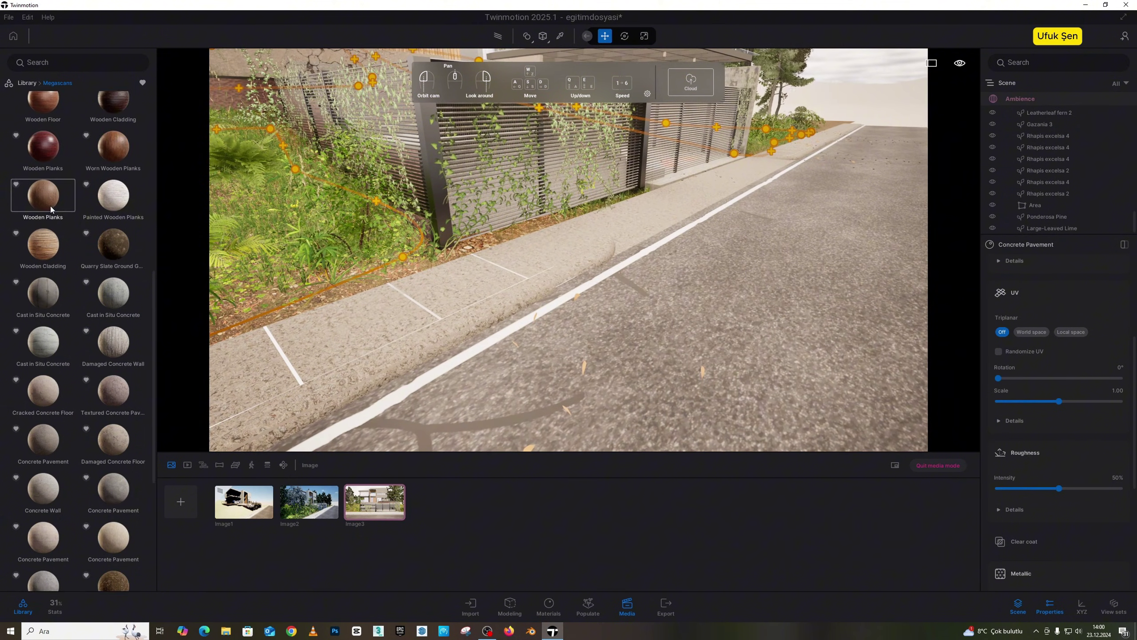
pyautogui.scroll(6, 51, 209)
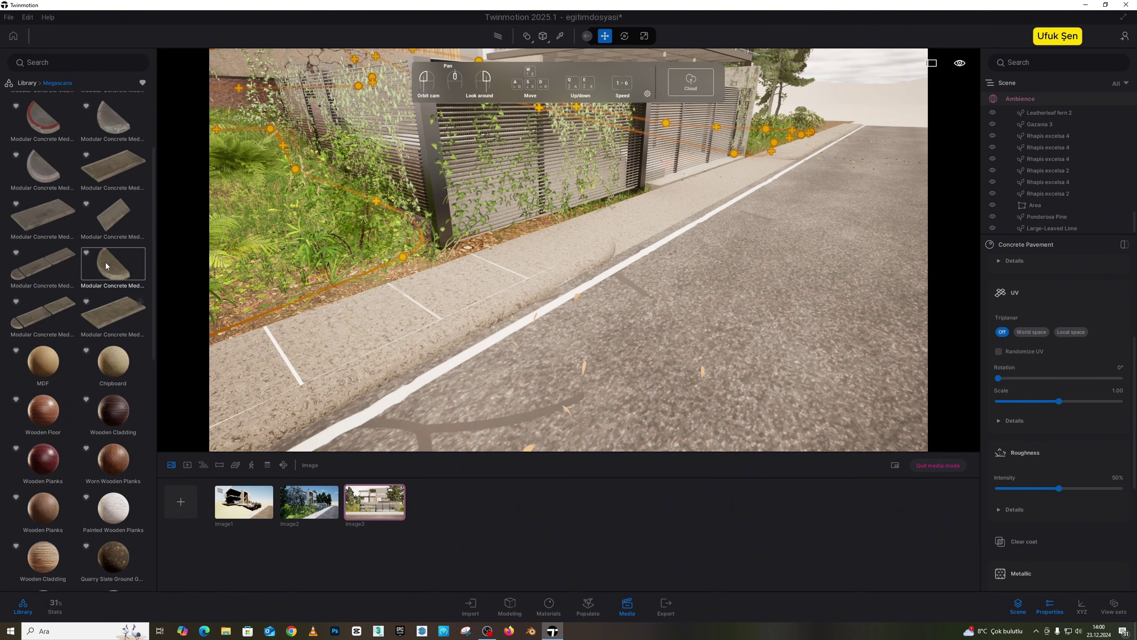
pyautogui.scroll(-10, 99, 254)
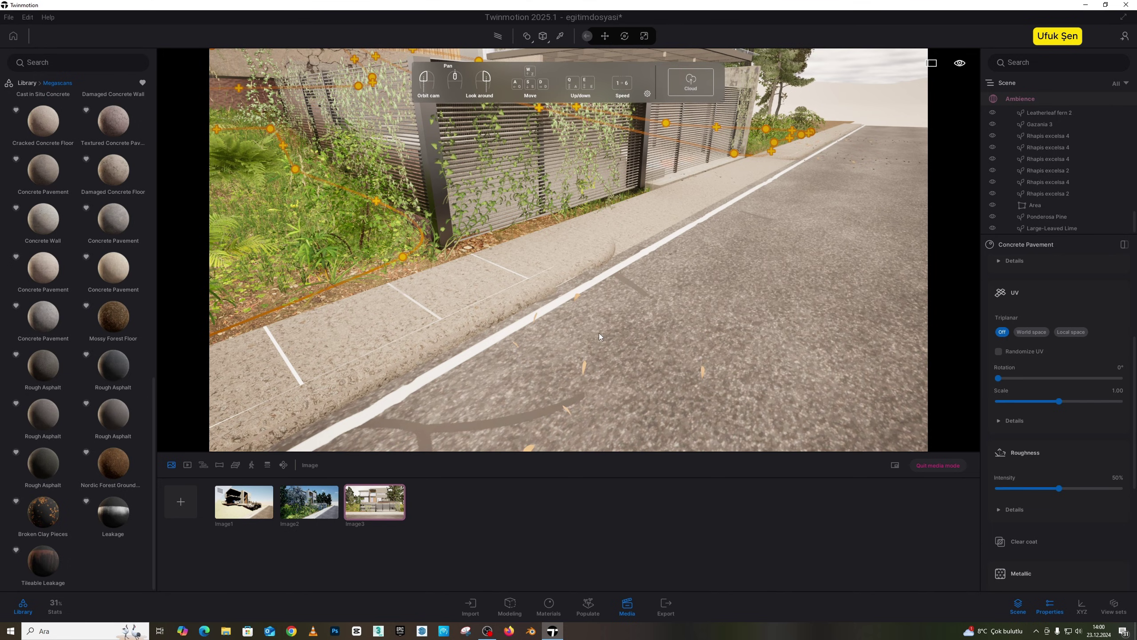
pyautogui.moveTo(71, 351); pyautogui.dragTo(152, 340)
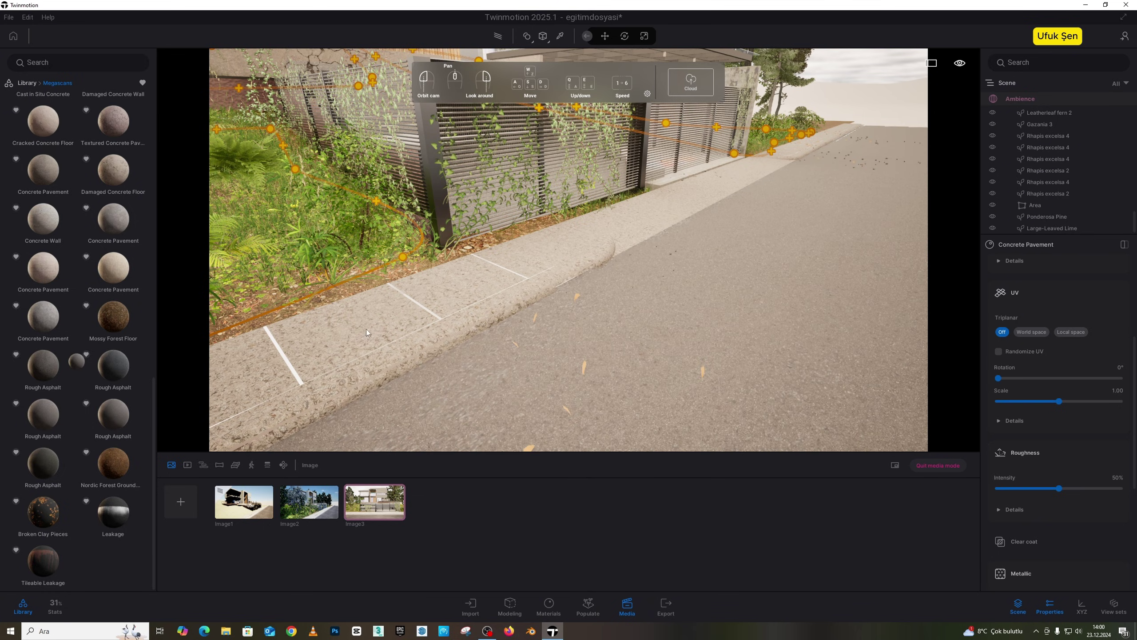
pyautogui.moveTo(643, 360); pyautogui.dragTo(643, 360)
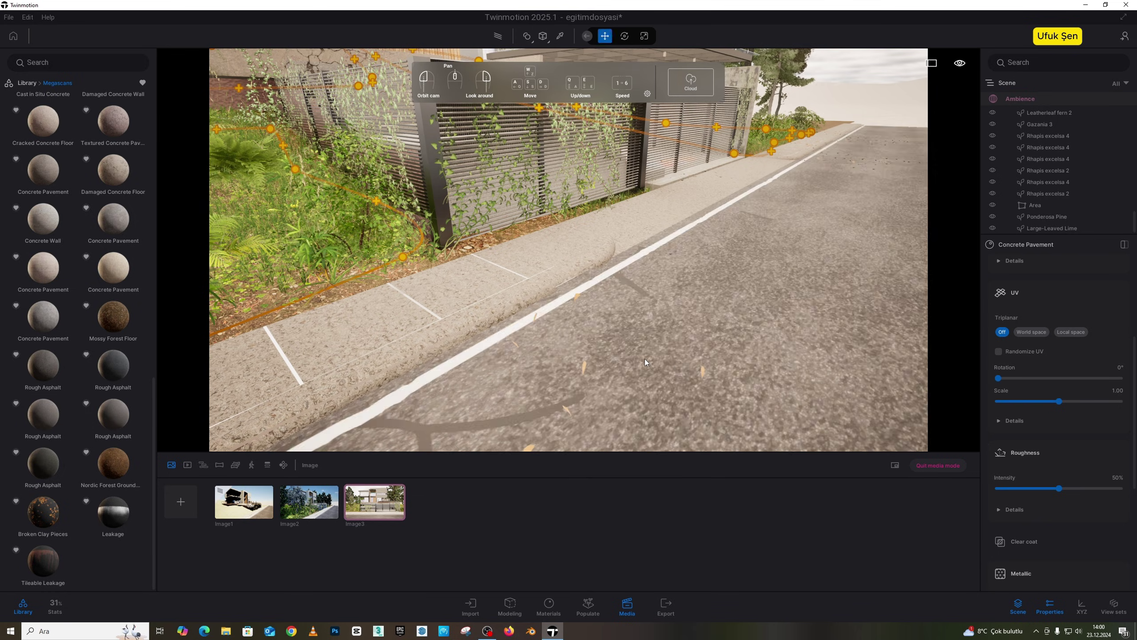
# Apply a favourited Concrete Pavement material to the road surface in front of the house.
pyautogui.press('d')
pyautogui.moveTo(643, 361)
pyautogui.mouseDown(button='right')
pyautogui.moveTo(737, 375)
pyautogui.moveTo(643, 367)
pyautogui.mouseUp(button='right')
pyautogui.press('a')
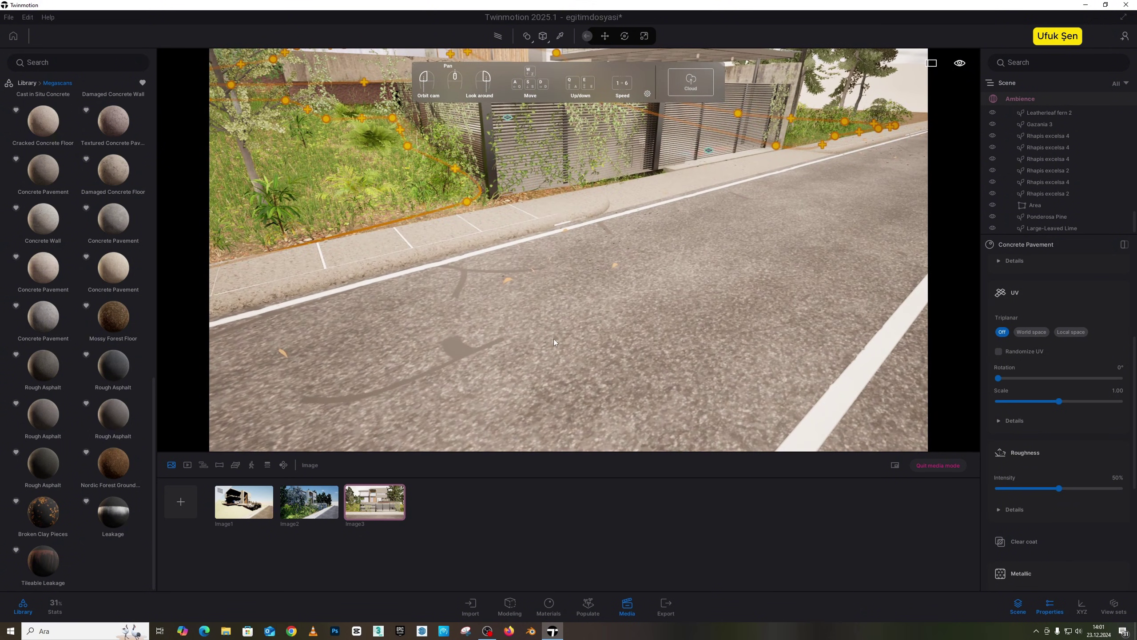
pyautogui.press('s')
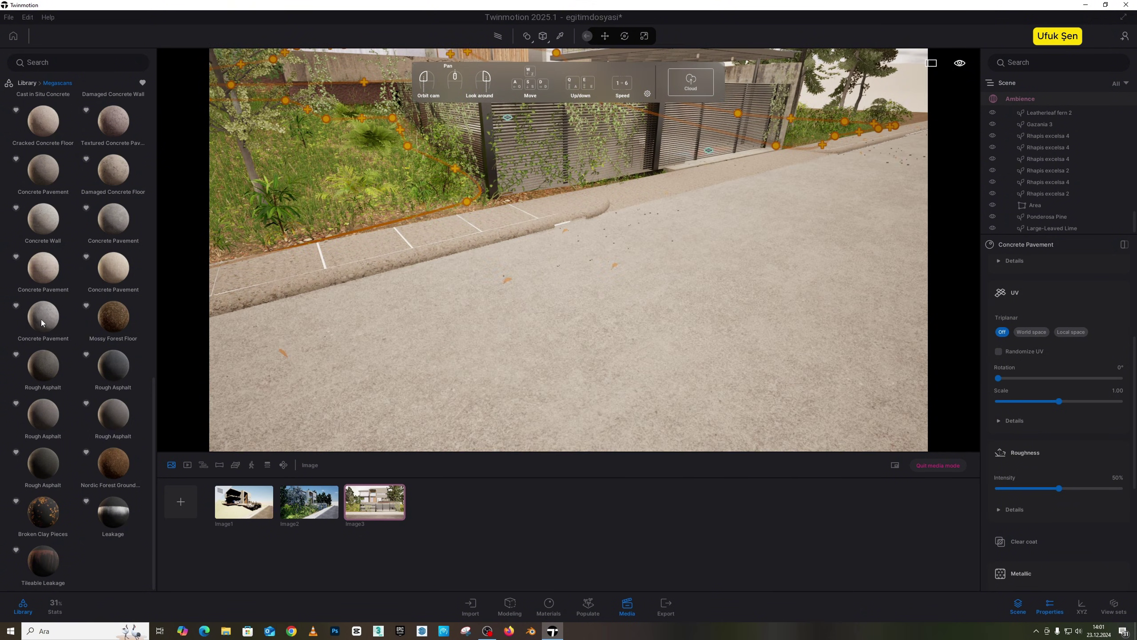
pyautogui.press('w')
pyautogui.press('s')
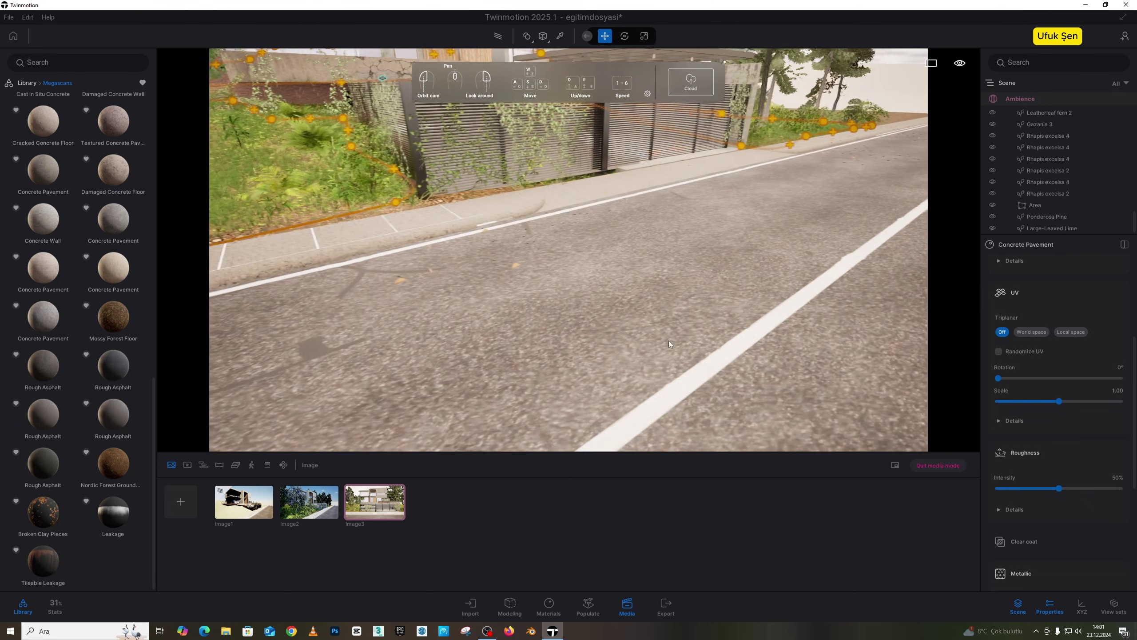
pyautogui.moveTo(779, 377); pyautogui.dragTo(641, 309, button='right')
pyautogui.press('w')
pyautogui.press('a')
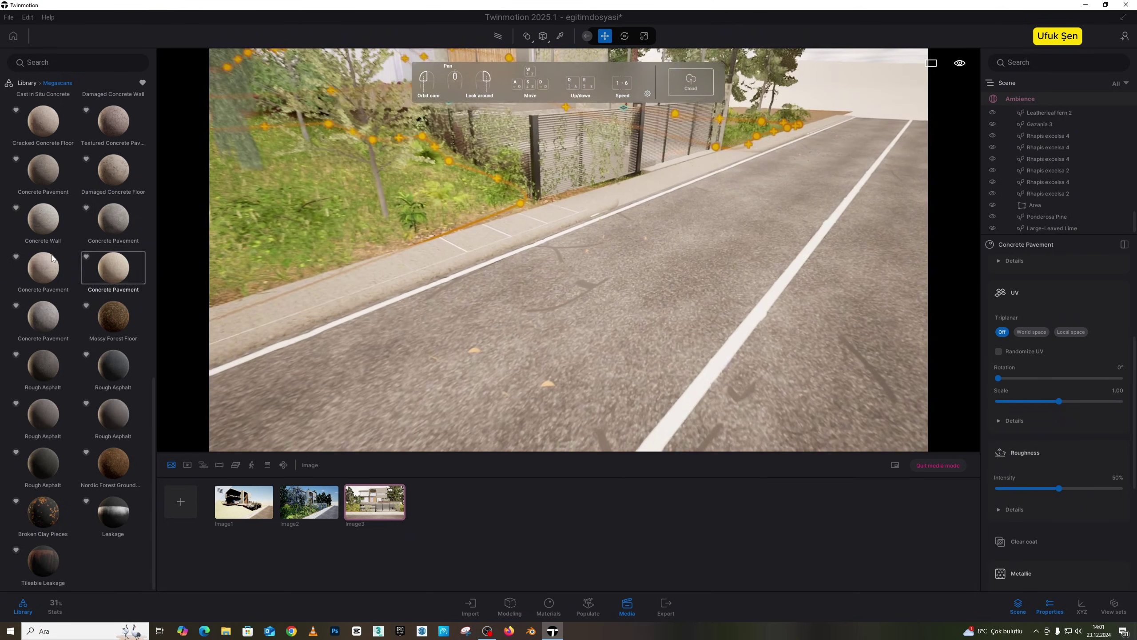
pyautogui.moveTo(45, 314); pyautogui.dragTo(316, 321)
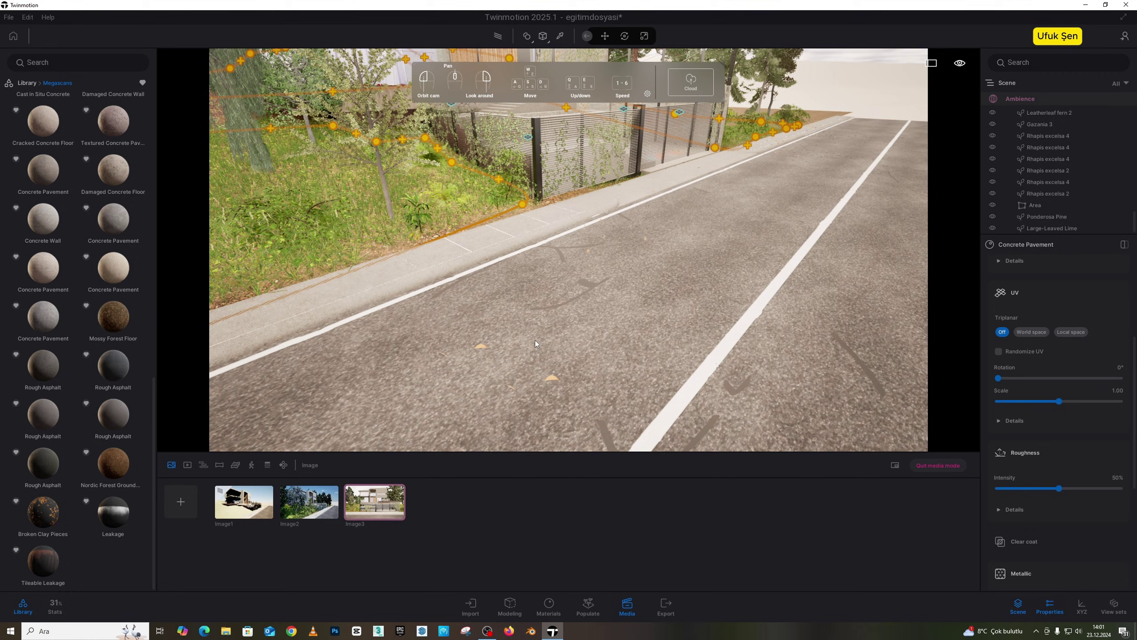
pyautogui.moveTo(535, 339); pyautogui.dragTo(534, 338)
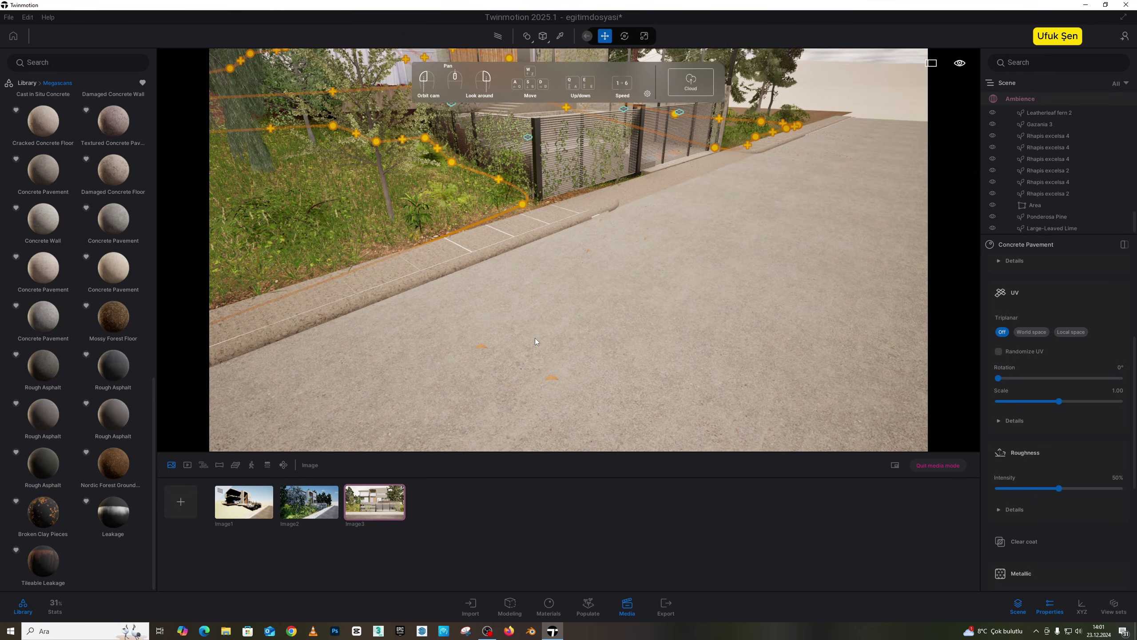
pyautogui.moveTo(535, 337); pyautogui.dragTo(263, 208, button='right')
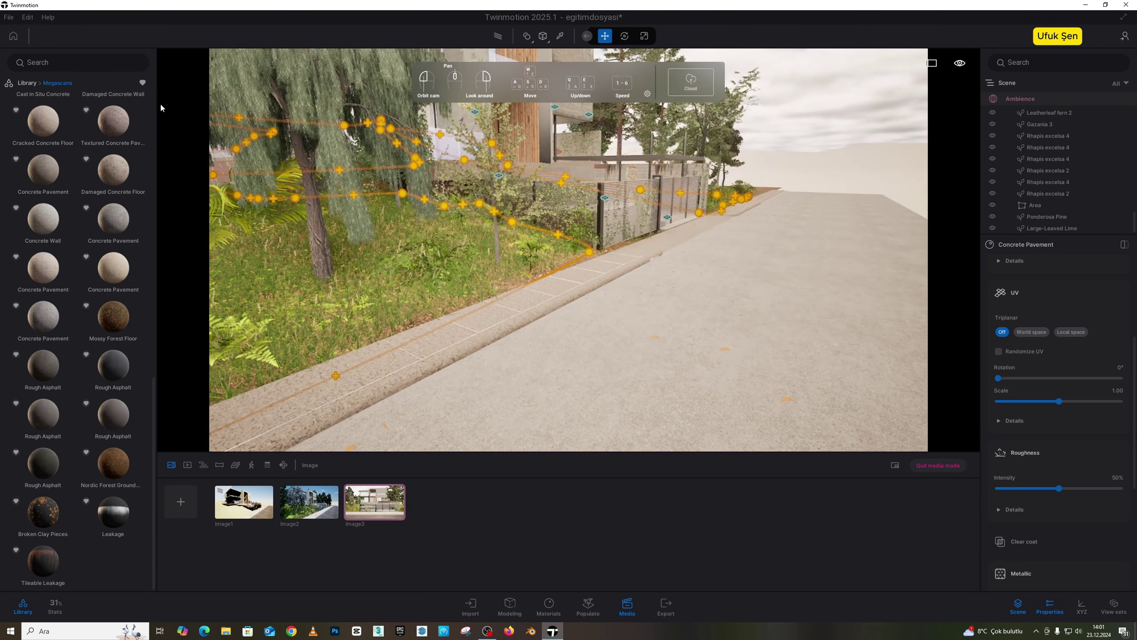
# Turn off the favourites filter and search the Megascans library for Asphalt.
pyautogui.click(143, 84)
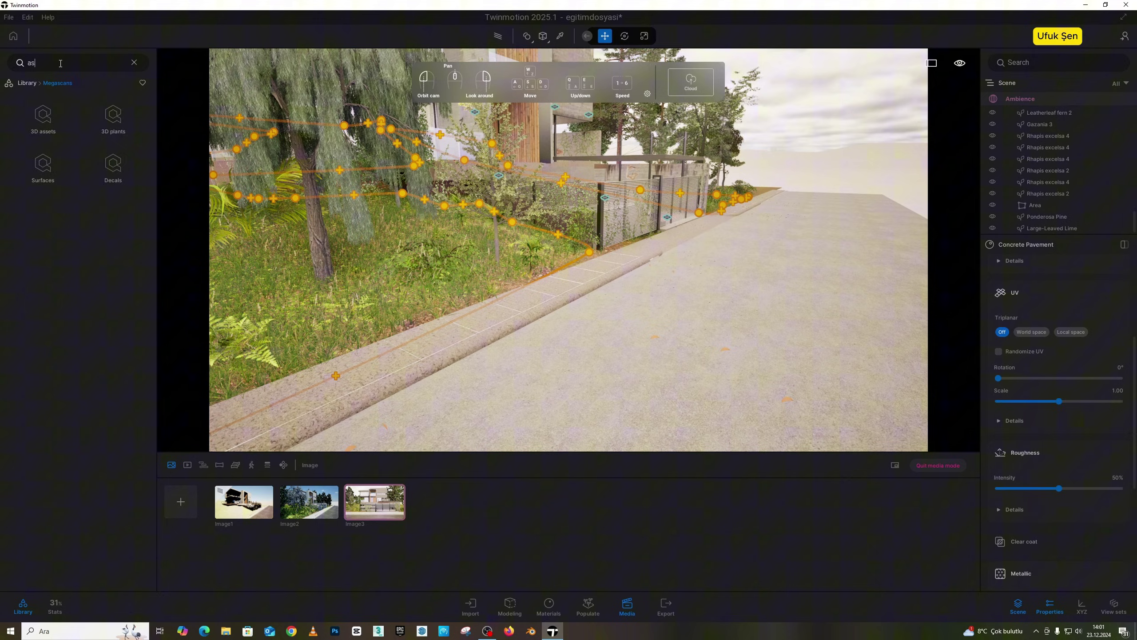
pyautogui.press('s')
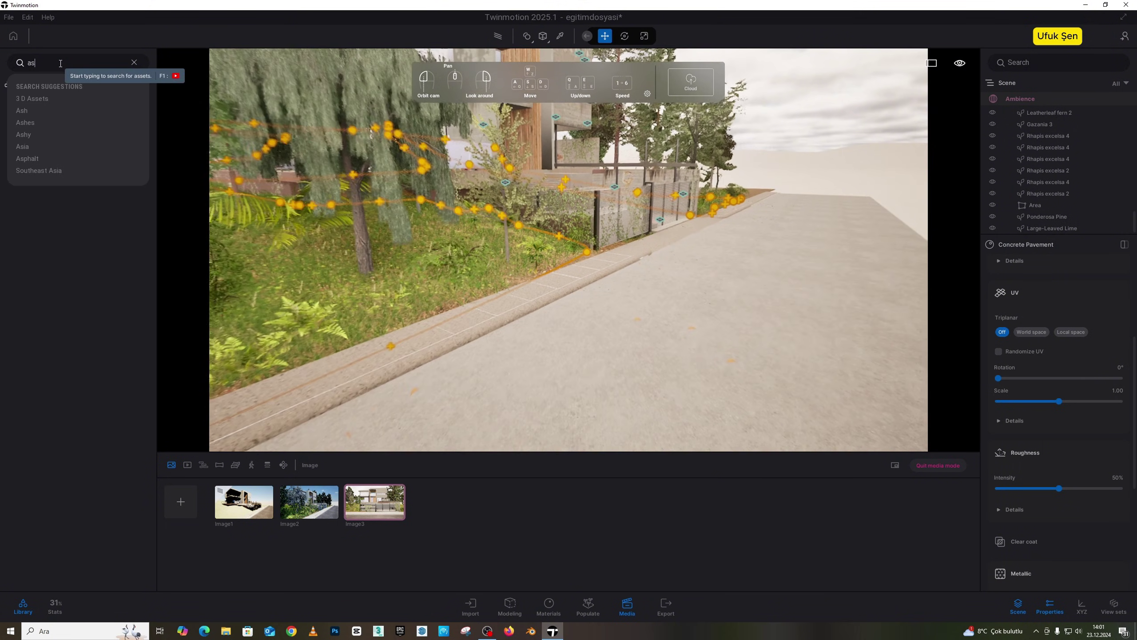
pyautogui.click(36, 158)
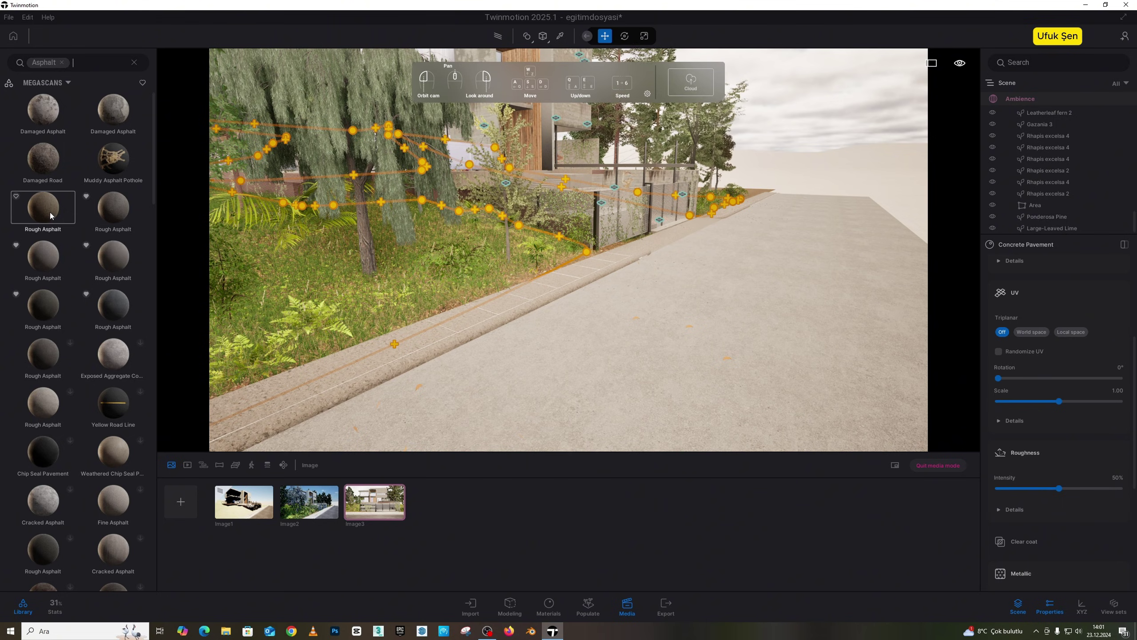
# Apply the first Rough Asphalt material from the search results to the road and inspect its surface.
pyautogui.moveTo(49, 212); pyautogui.dragTo(649, 340)
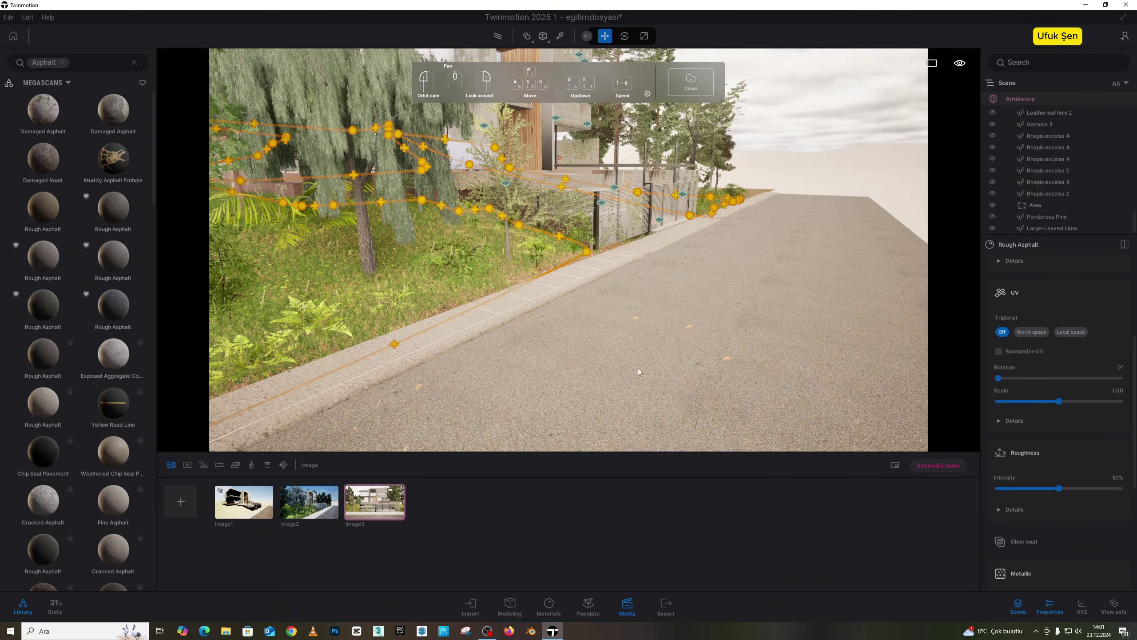
pyautogui.press('w')
pyautogui.moveTo(616, 320); pyautogui.dragTo(619, 291, button='right')
pyautogui.press('s')
pyautogui.press('s')
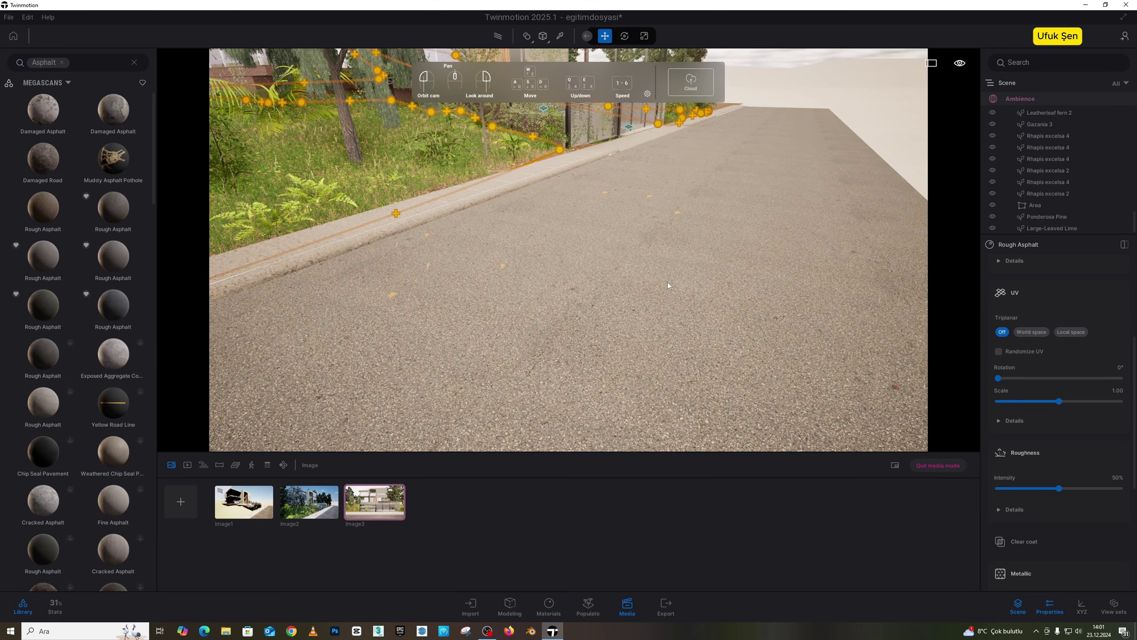
# Find the Cracked Asphalt material among the asphalt results and request its download.
pyautogui.scroll(-2, 89, 391)
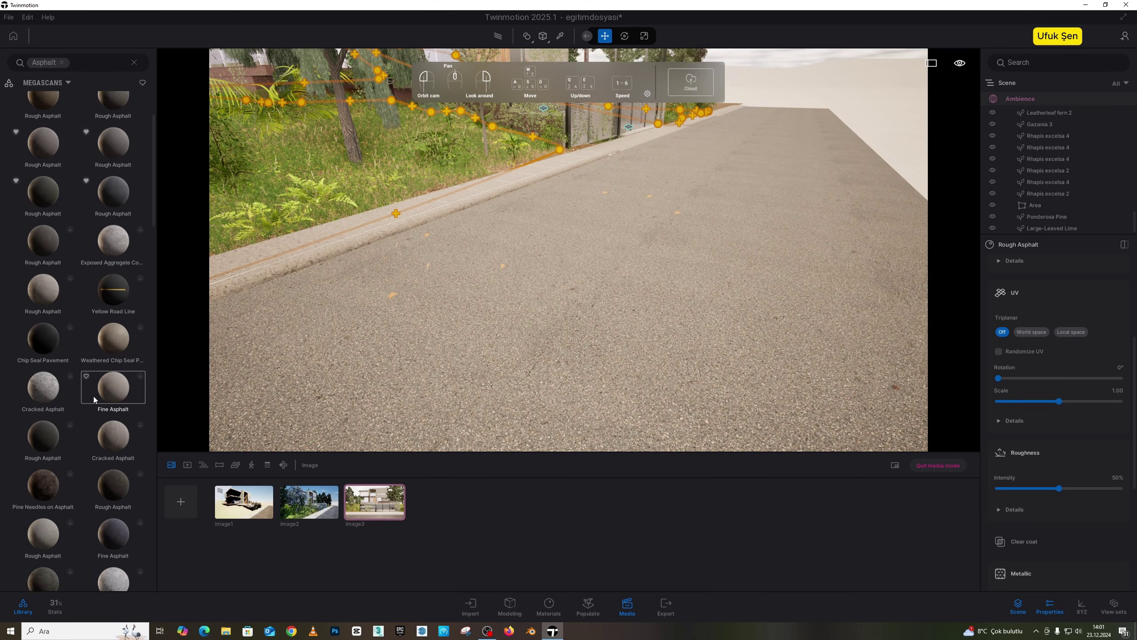
pyautogui.scroll(-3, 93, 396)
pyautogui.click(132, 360)
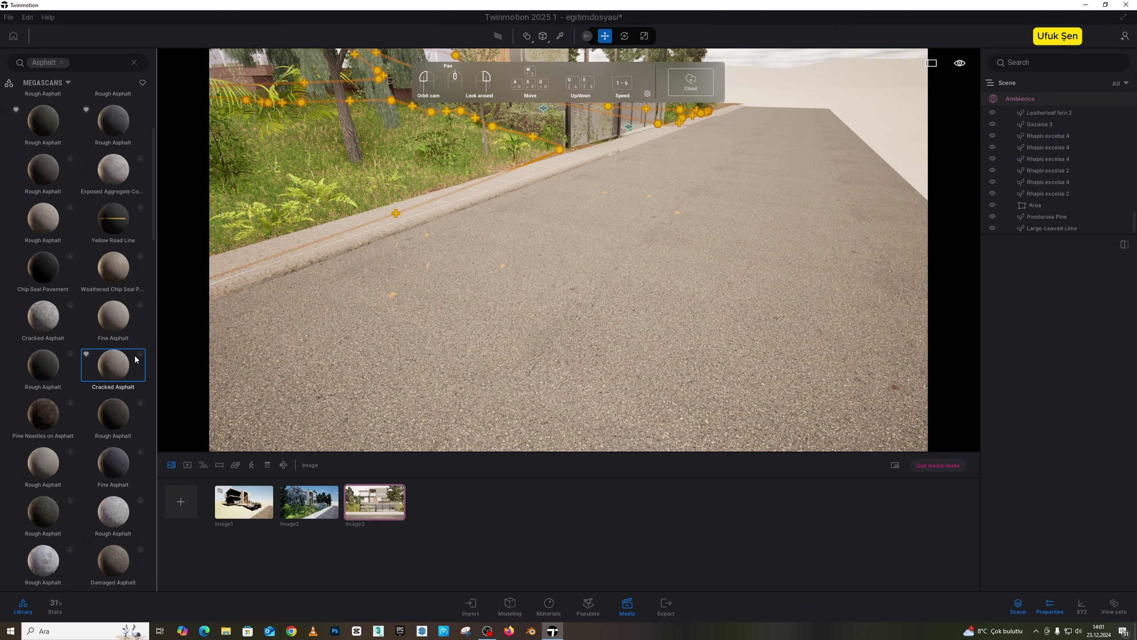
# Sign in to the Epic Games account and check the sign-in status.
pyautogui.click(10, 18)
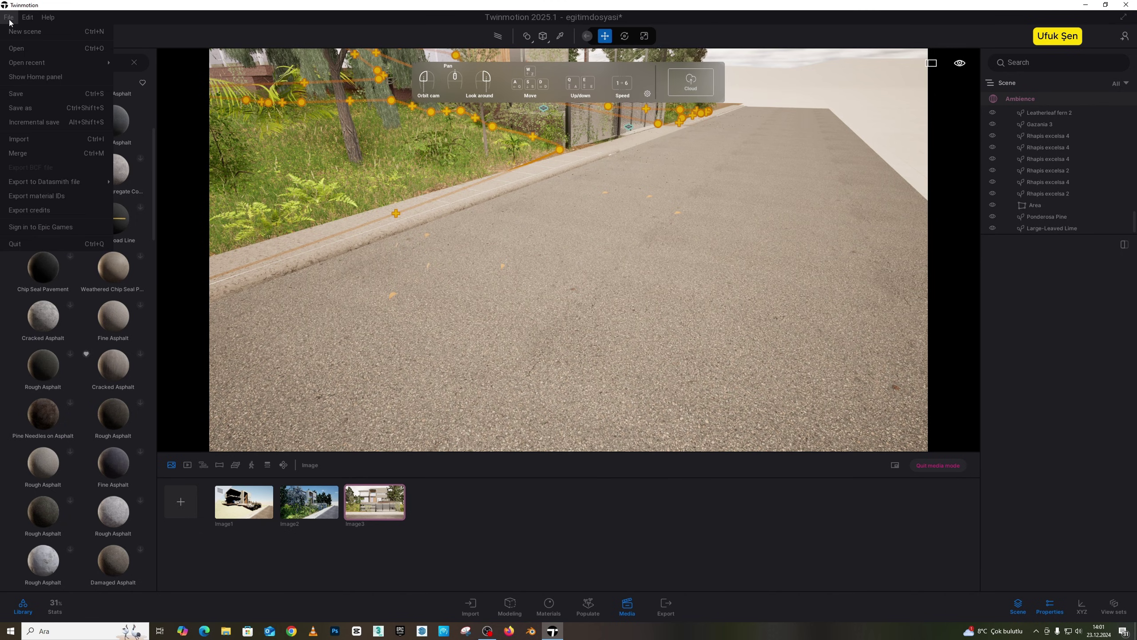
pyautogui.click(34, 223)
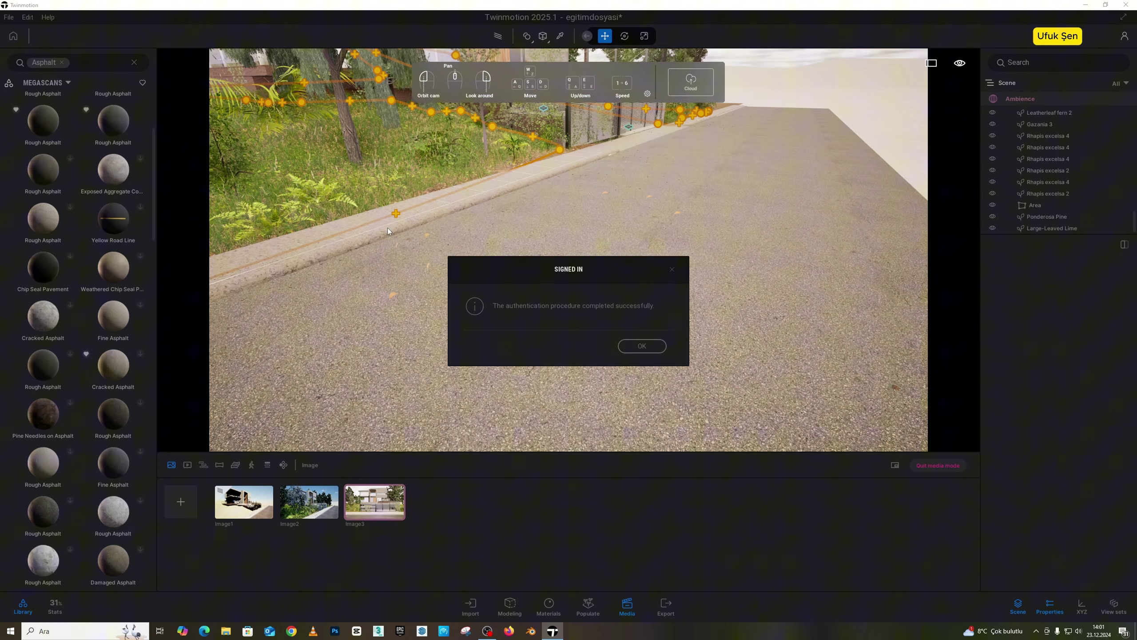
pyautogui.click(641, 345)
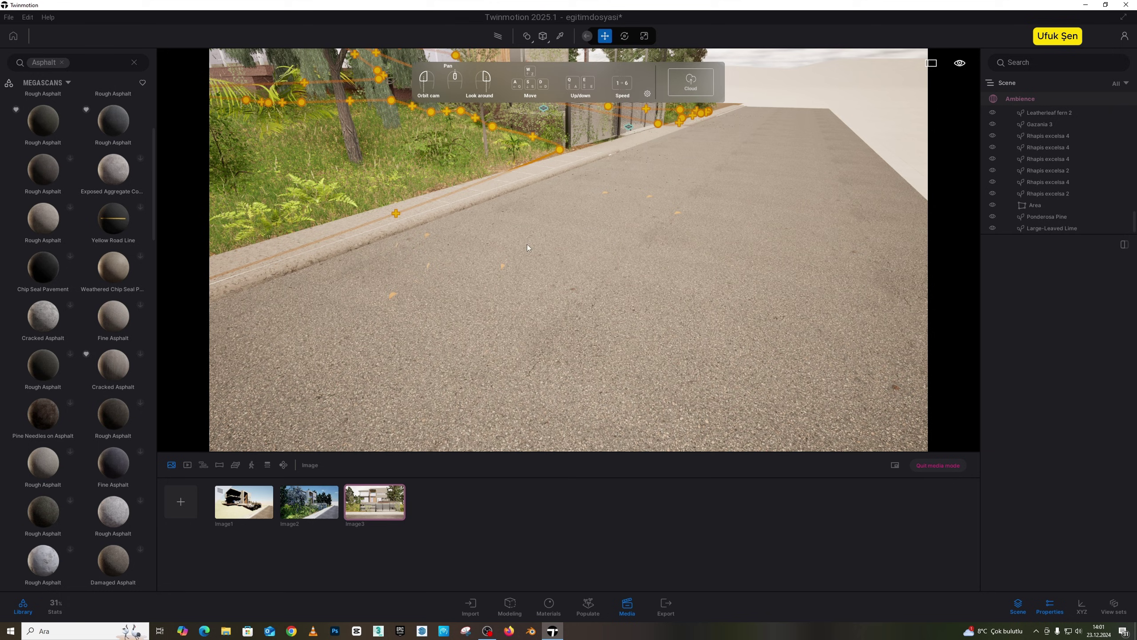
pyautogui.click(9, 18)
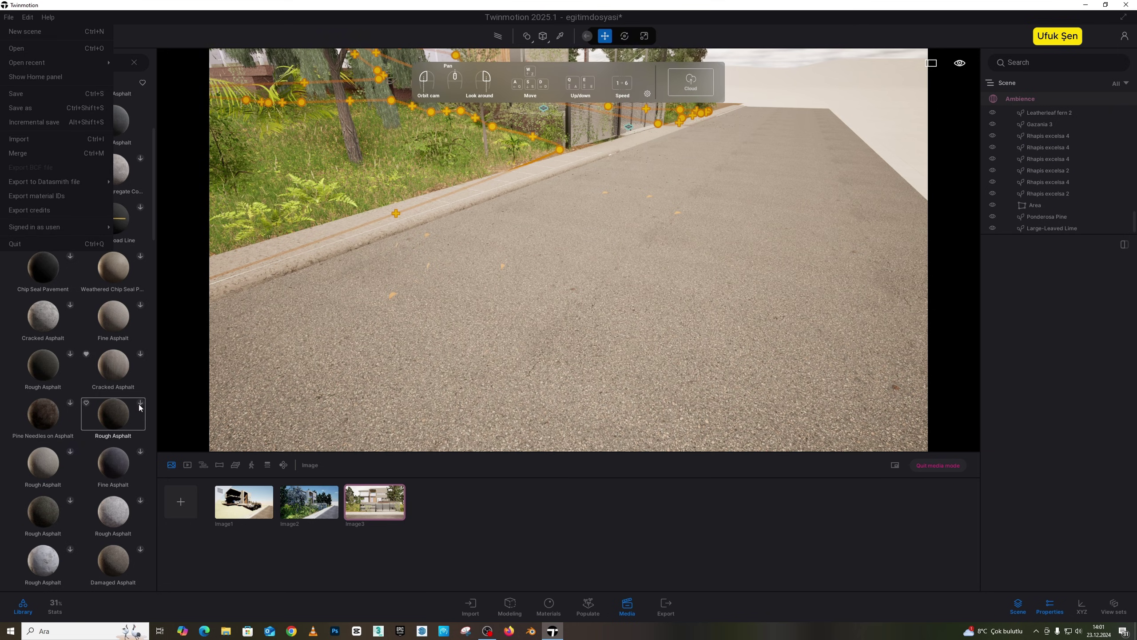
# Apply the Cracked Asphalt material to the road in front of the house and inspect it.
pyautogui.click(142, 356)
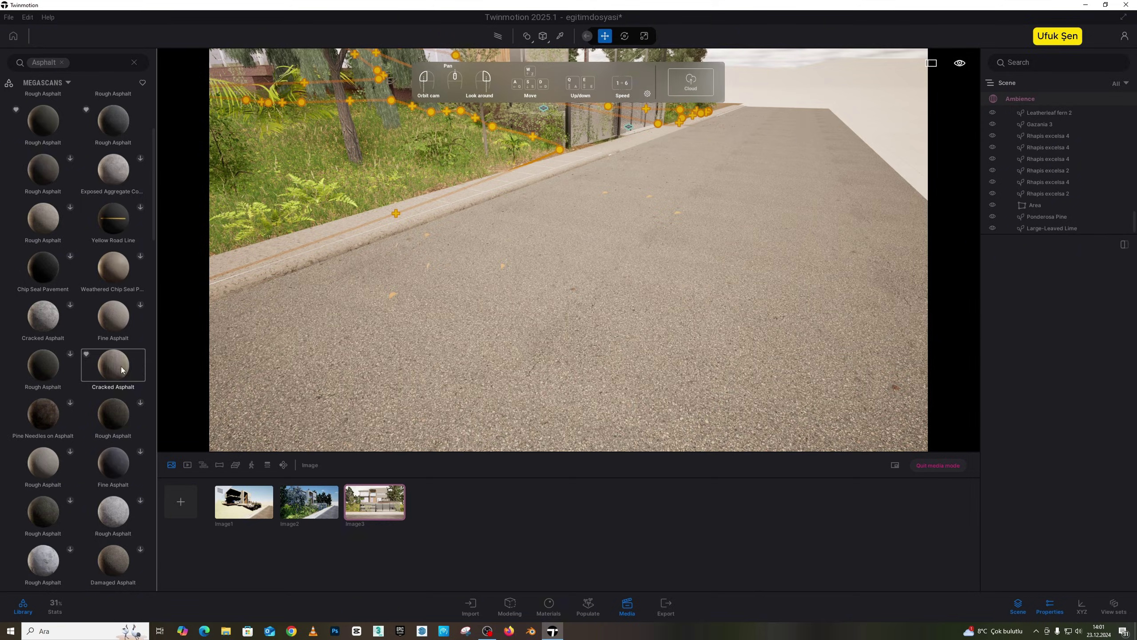
pyautogui.moveTo(122, 370); pyautogui.dragTo(518, 350)
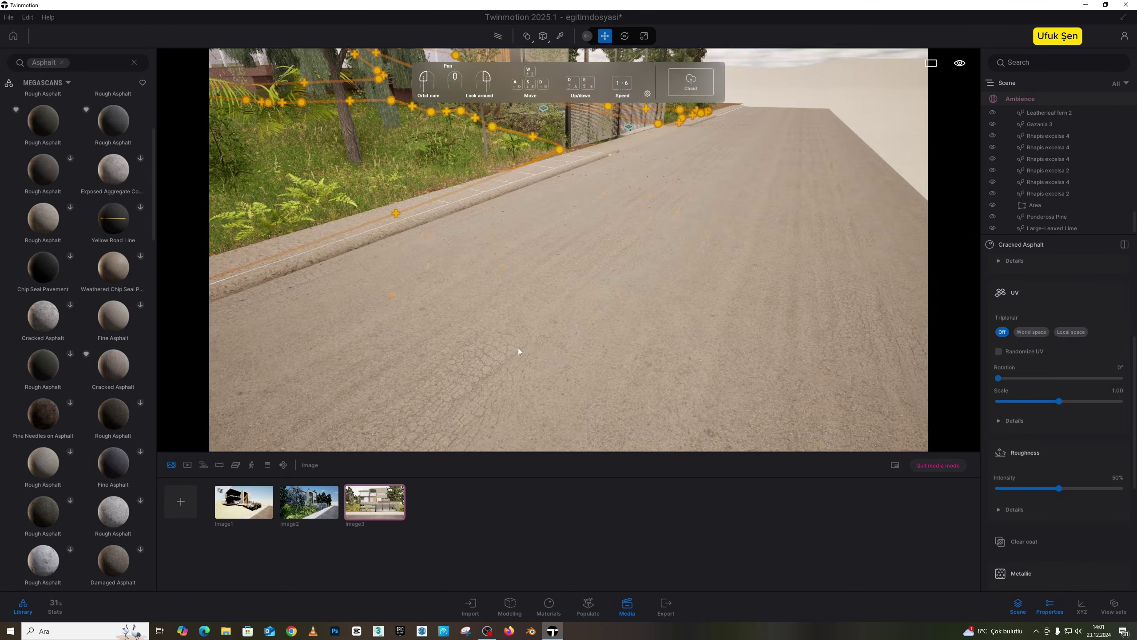
pyautogui.moveTo(519, 351); pyautogui.dragTo(630, 214, button='right')
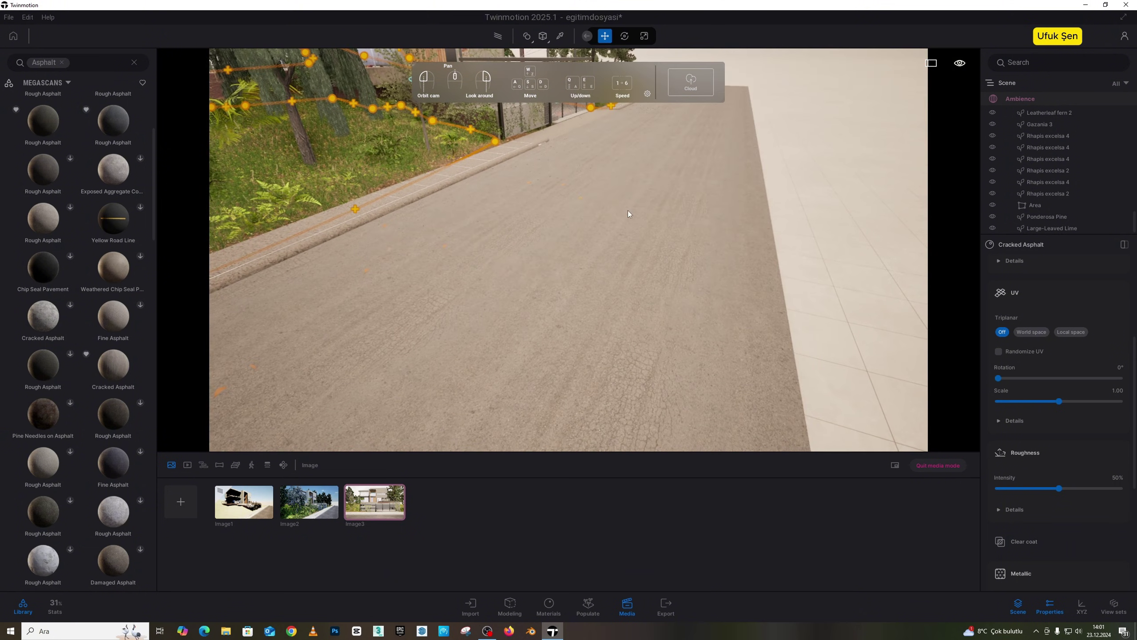
# Try the From object UV texture projection on the asphalt road and switch back to the previous projection.
pyautogui.click(720, 227)
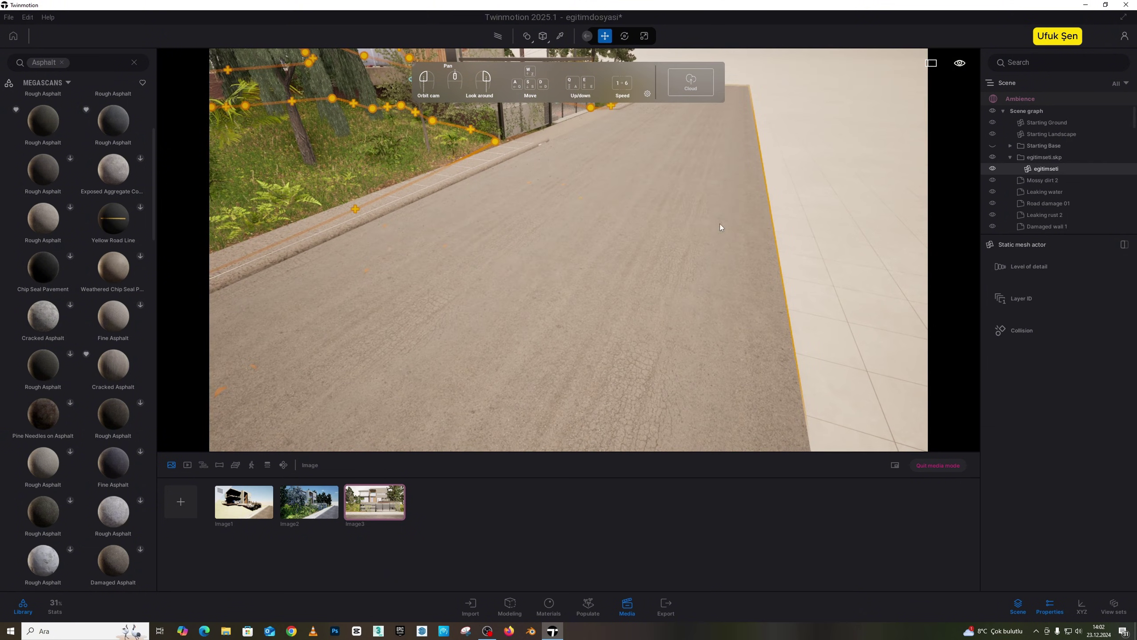
pyautogui.click(546, 40)
pyautogui.click(529, 103)
pyautogui.click(519, 343)
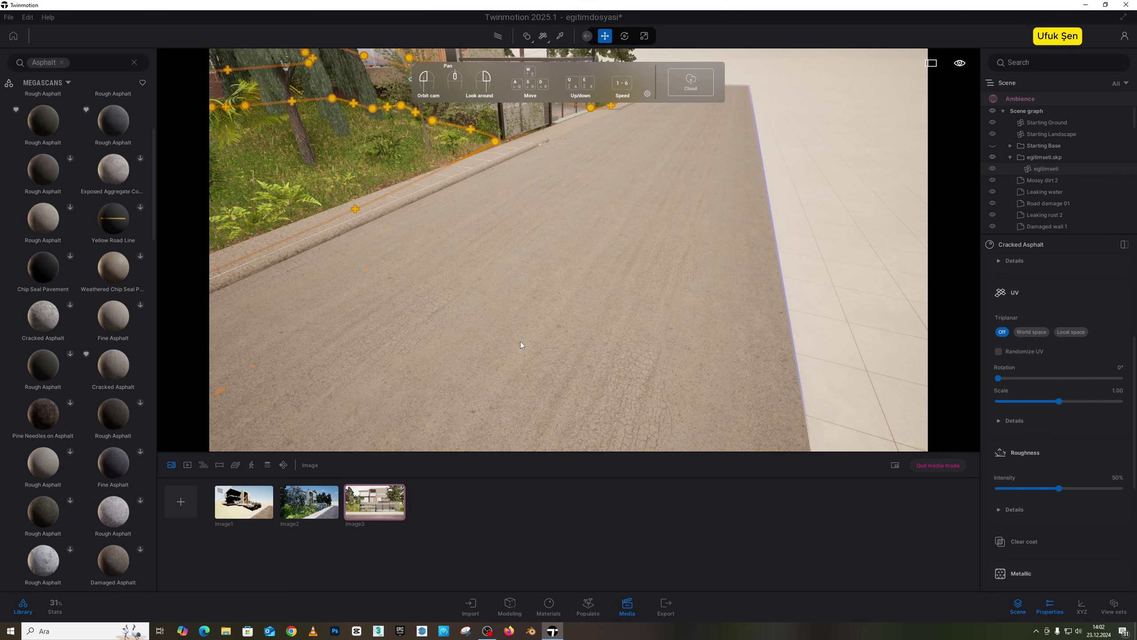
pyautogui.moveTo(519, 343); pyautogui.dragTo(575, 304, button='right')
pyautogui.press('w')
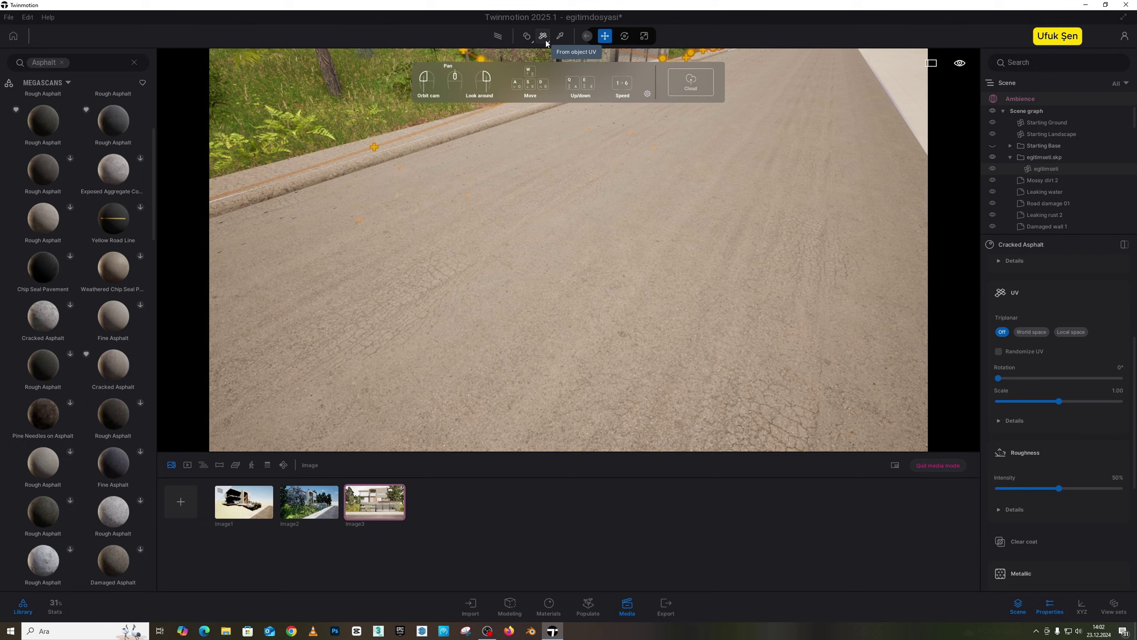
pyautogui.click(547, 40)
pyautogui.click(542, 58)
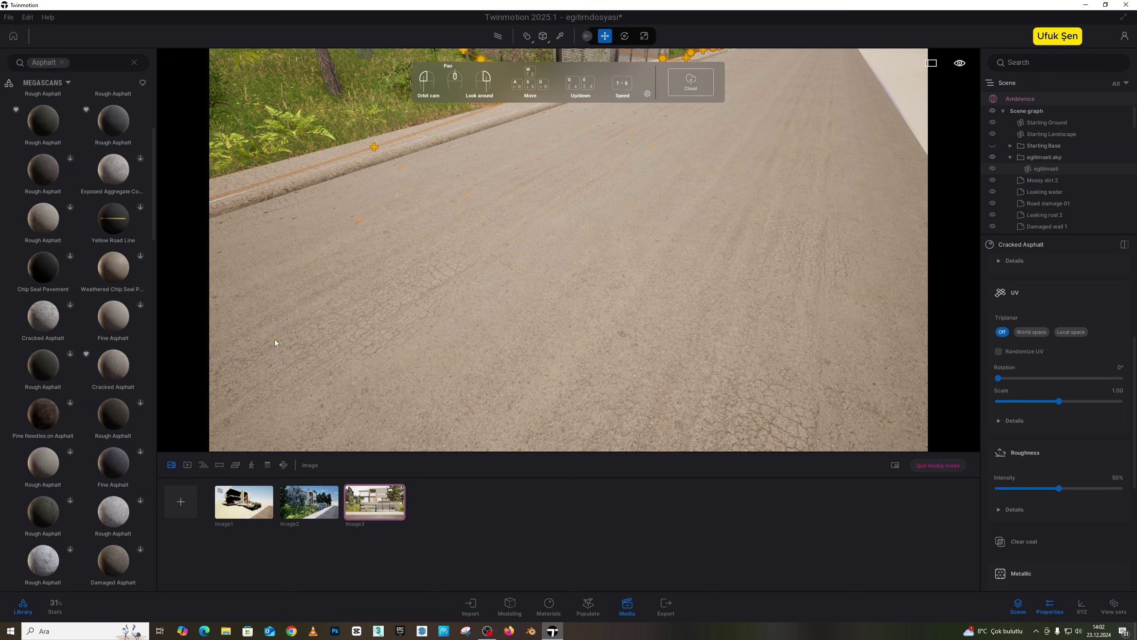
# Set the UV scale of the road's Cracked Asphalt material to 2.38 and inspect the surface.
pyautogui.moveTo(523, 352); pyautogui.dragTo(889, 365)
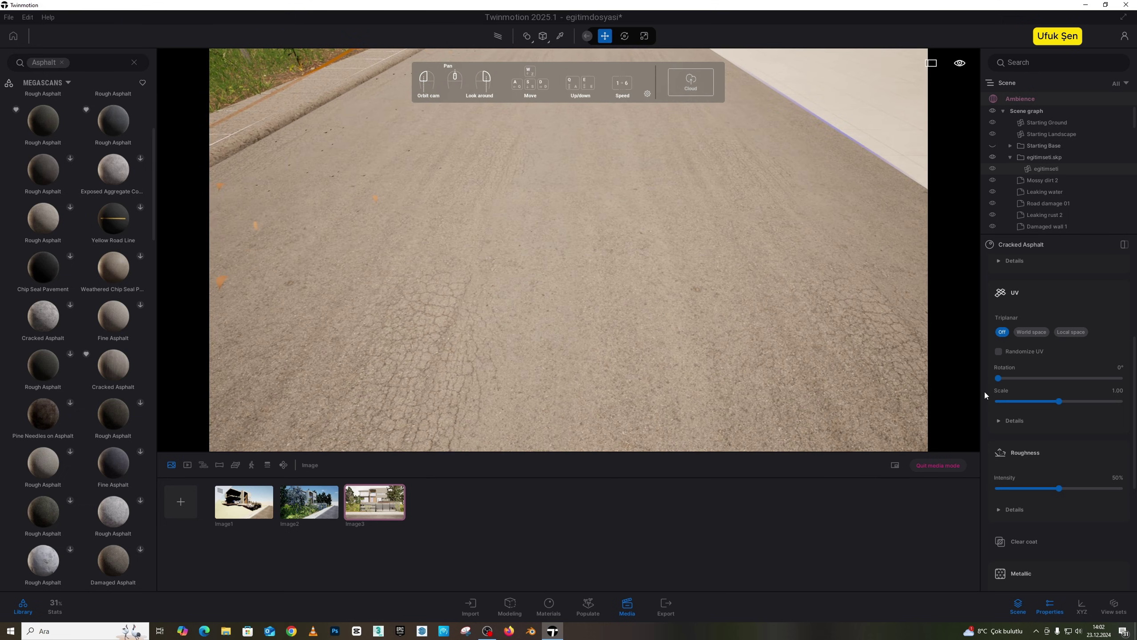
pyautogui.moveTo(1059, 401); pyautogui.dragTo(1071, 401)
pyautogui.moveTo(805, 290); pyautogui.dragTo(596, 258, button='right')
pyautogui.press('w')
pyautogui.press('s')
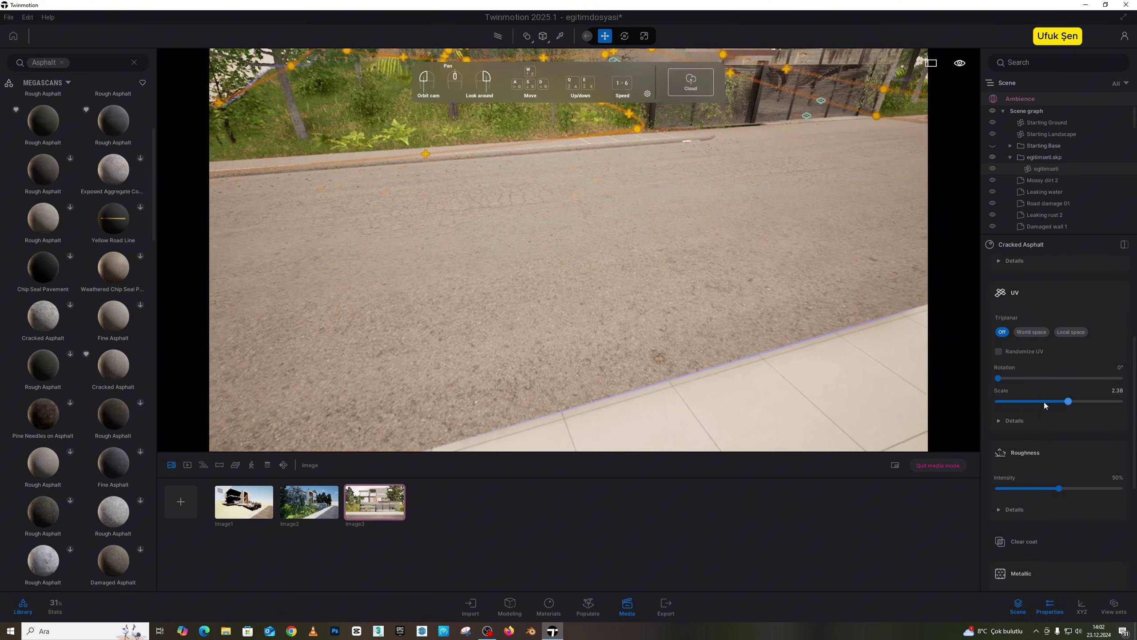
# Set the Cracked Asphalt material's grunge to 44% and its luminosity to 38%.
pyautogui.scroll(2, 1064, 414)
pyautogui.scroll(2, 1061, 411)
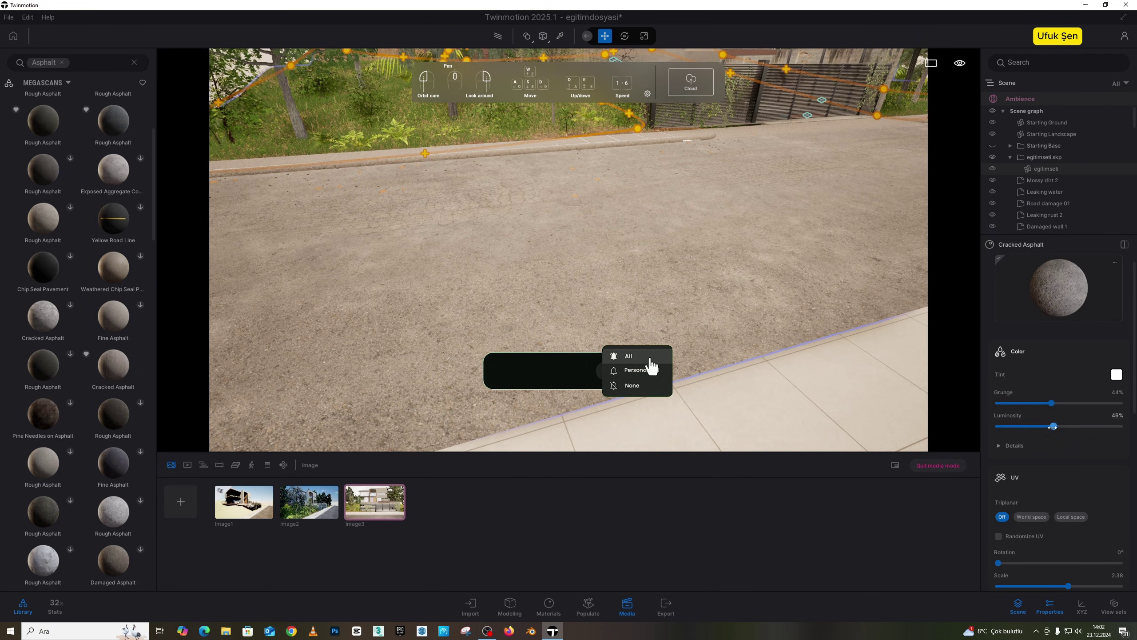
pyautogui.moveTo(1053, 427); pyautogui.dragTo(1044, 427)
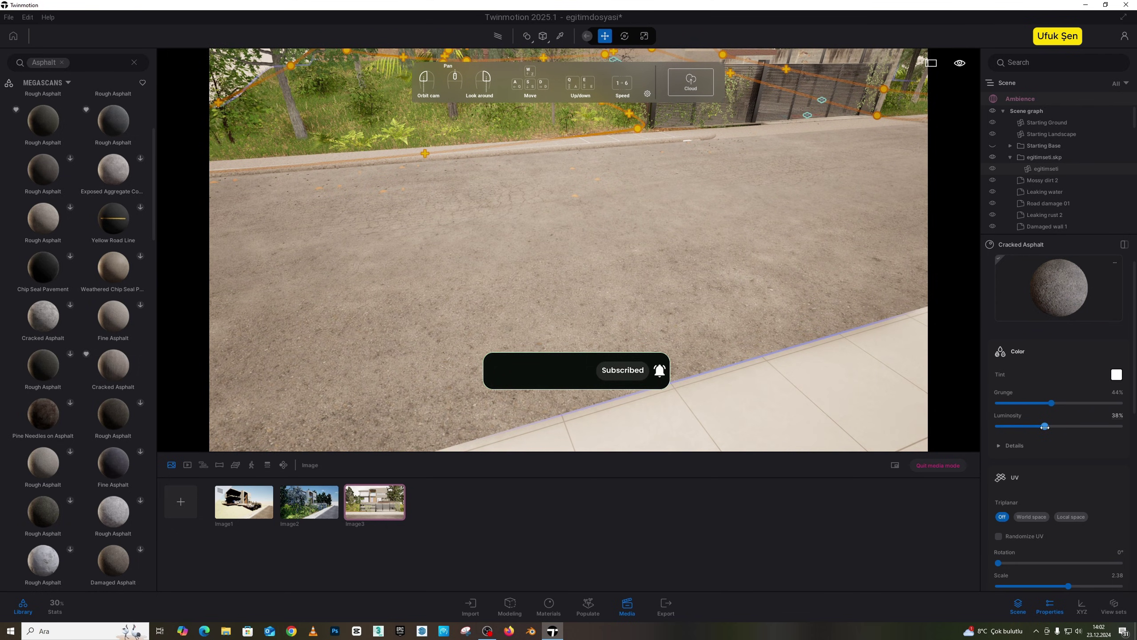
# Pick the white joint-line material on the sidewalk and set its tint to dark grey 3E3E3E.
pyautogui.press('w')
pyautogui.moveTo(568, 250); pyautogui.dragTo(577, 274, button='right')
pyautogui.press('a')
pyautogui.press('d')
pyautogui.press('d')
pyautogui.press('w')
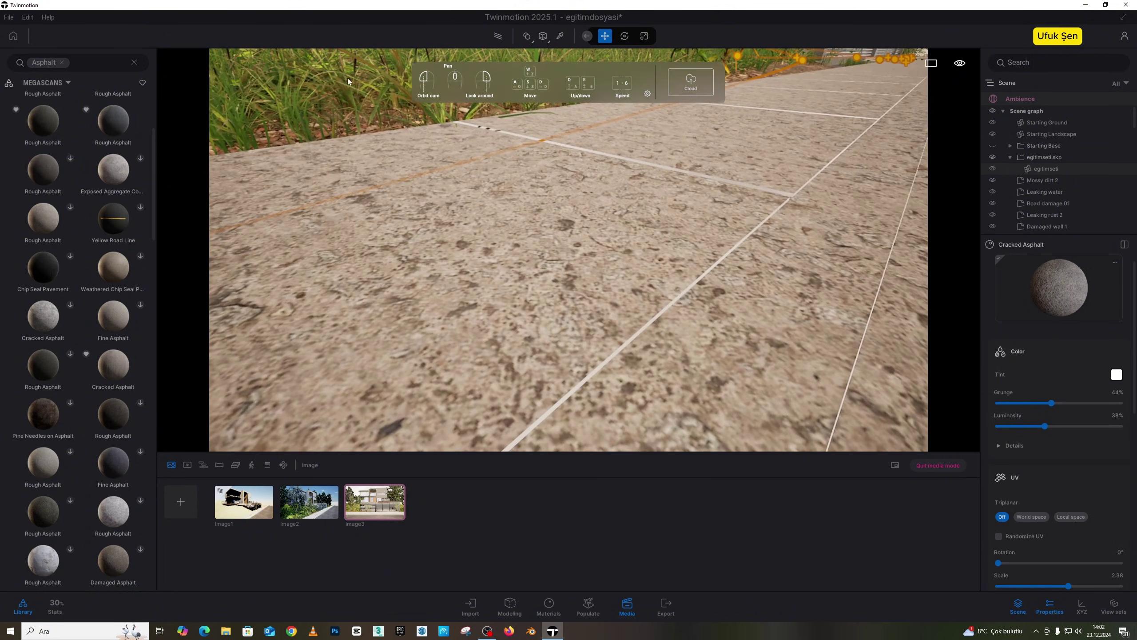
pyautogui.click(560, 37)
pyautogui.press('w')
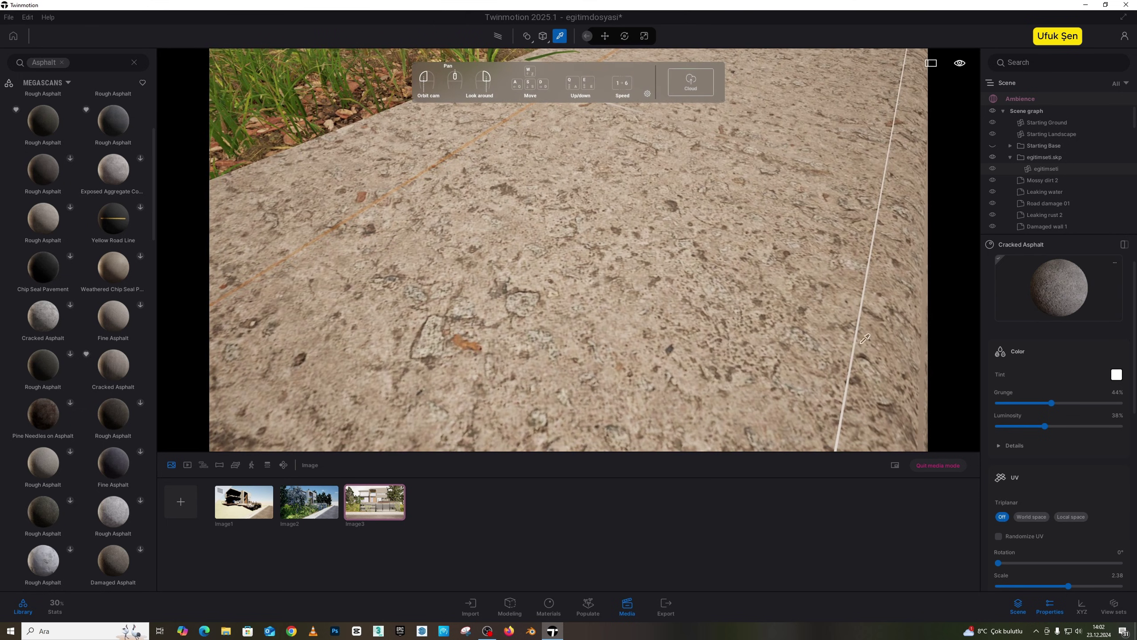
pyautogui.click(856, 345)
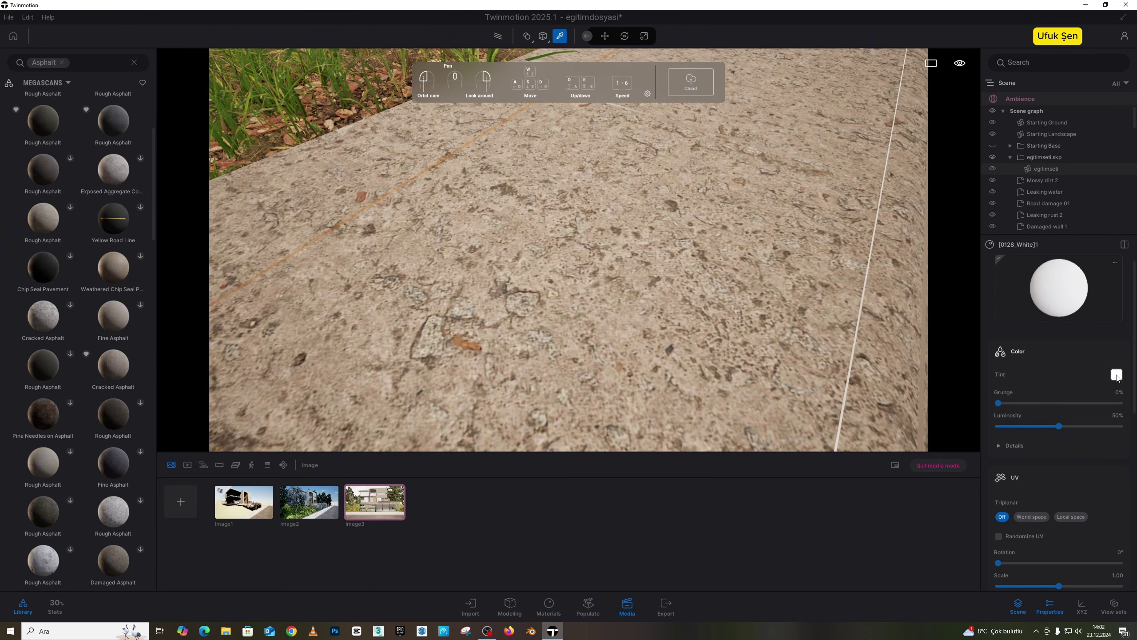
pyautogui.click(1116, 375)
pyautogui.click(561, 333)
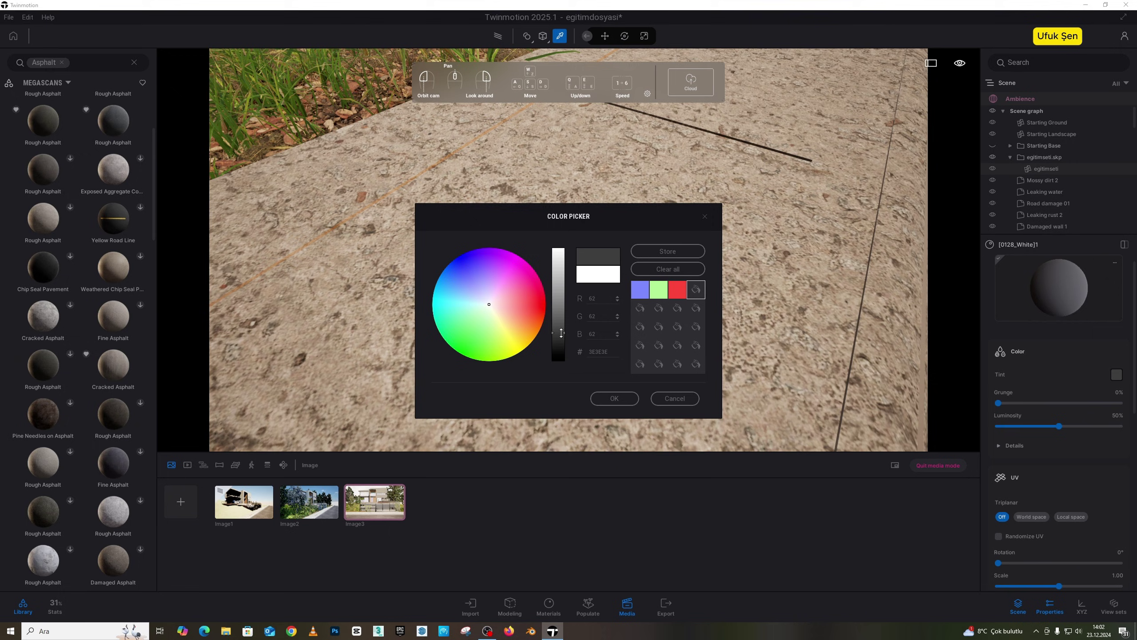
pyautogui.click(614, 397)
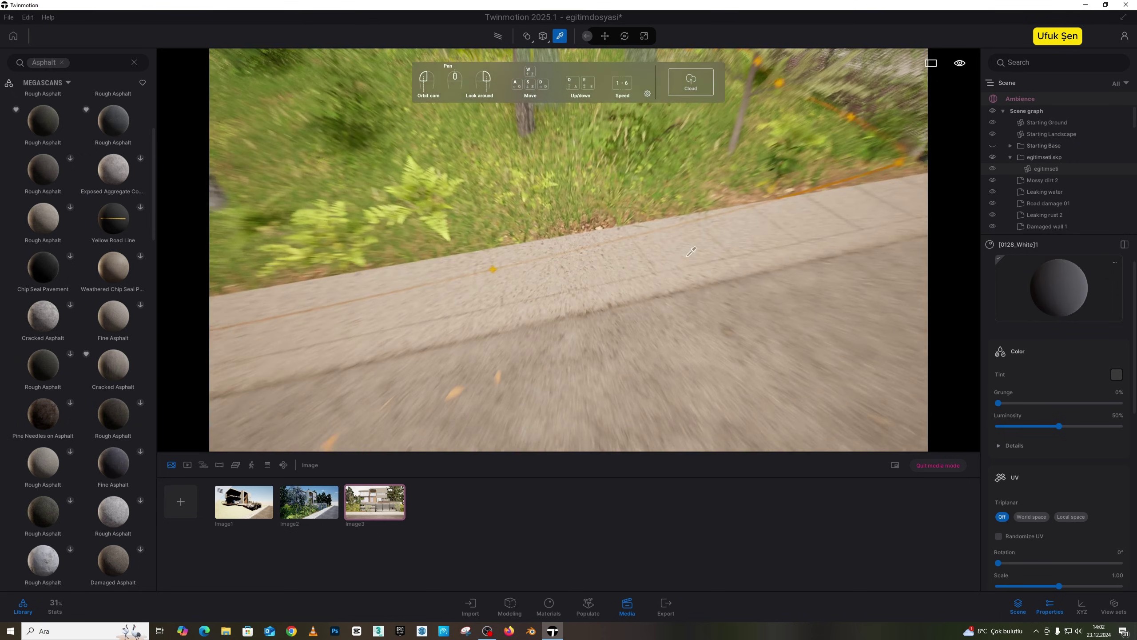
# Pick the sidewalk's Concrete Pavement material, darken it to 24% luminosity and inspect it against the road.
pyautogui.moveTo(700, 262); pyautogui.dragTo(690, 315, button='right')
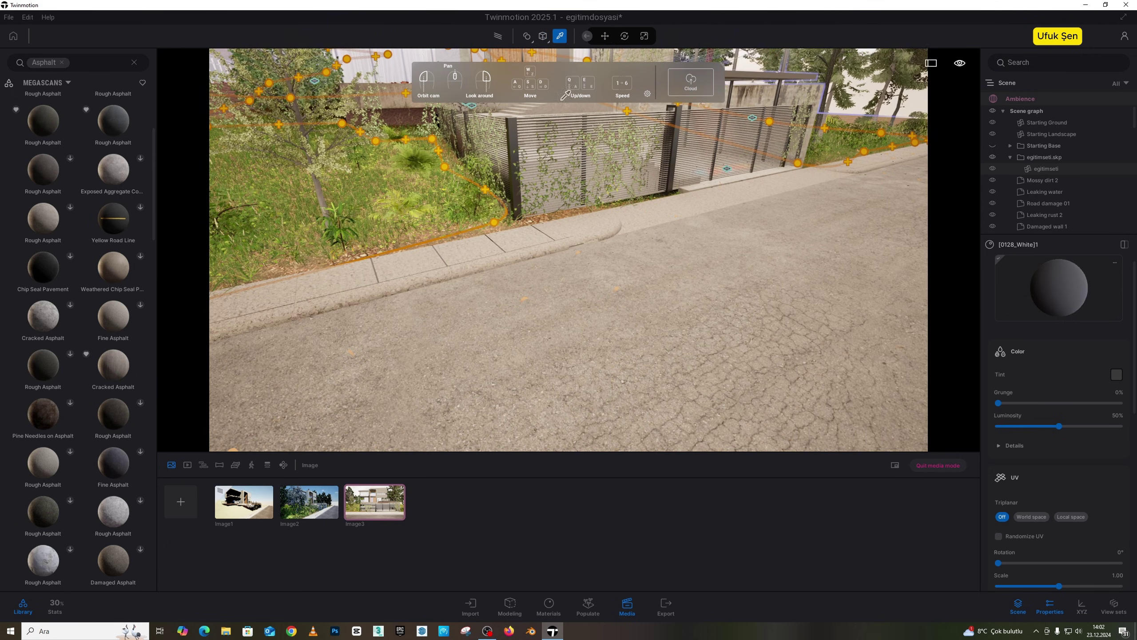
pyautogui.click(566, 227)
pyautogui.moveTo(1058, 424); pyautogui.dragTo(1027, 426)
pyautogui.press('s')
pyautogui.moveTo(602, 330); pyautogui.dragTo(627, 286, button='right')
pyautogui.press('Escape')
pyautogui.moveTo(602, 330); pyautogui.dragTo(698, 314, button='right')
pyautogui.moveTo(448, 260); pyautogui.dragTo(388, 288, button='right')
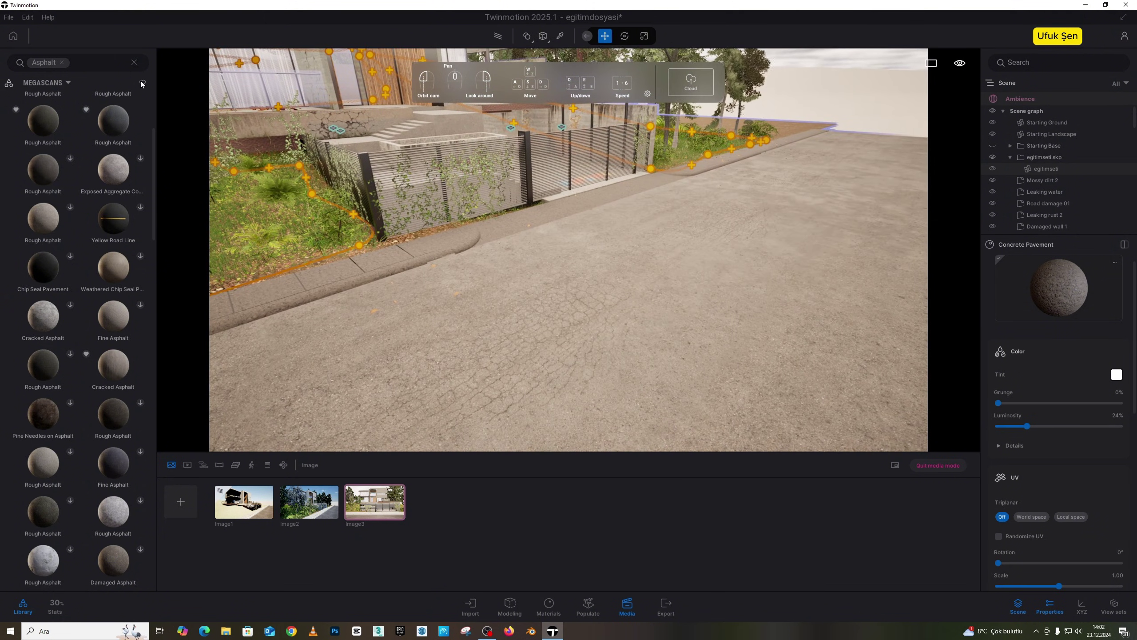
# Clear the asphalt search and place the Sewer decal from the object decals on the road near the curb.
pyautogui.click(134, 63)
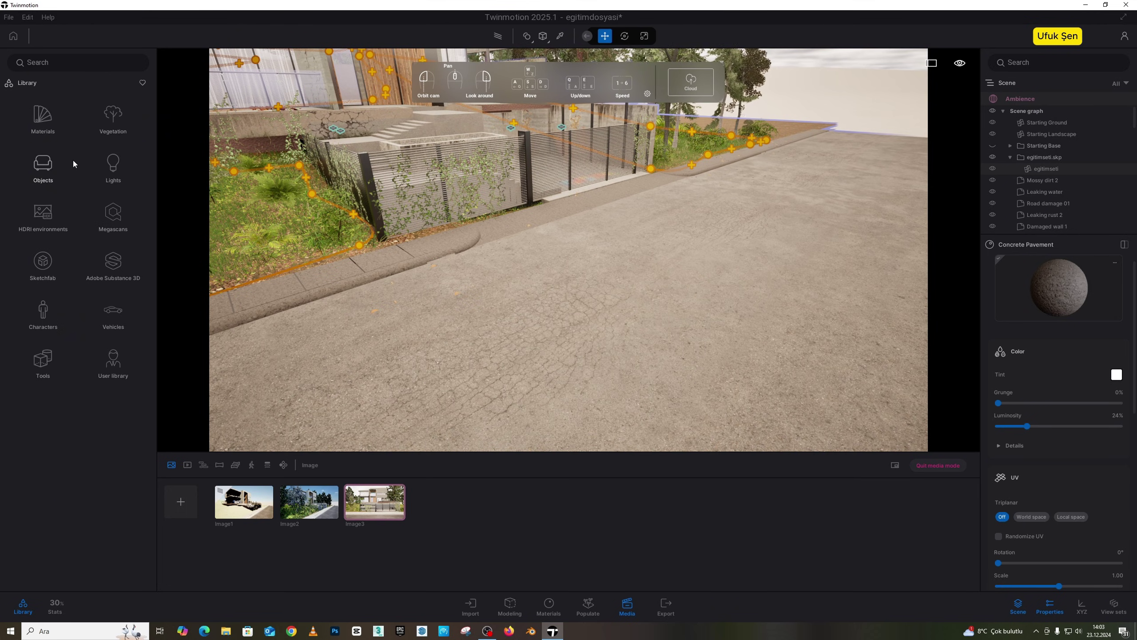
pyautogui.click(74, 164)
pyautogui.click(104, 179)
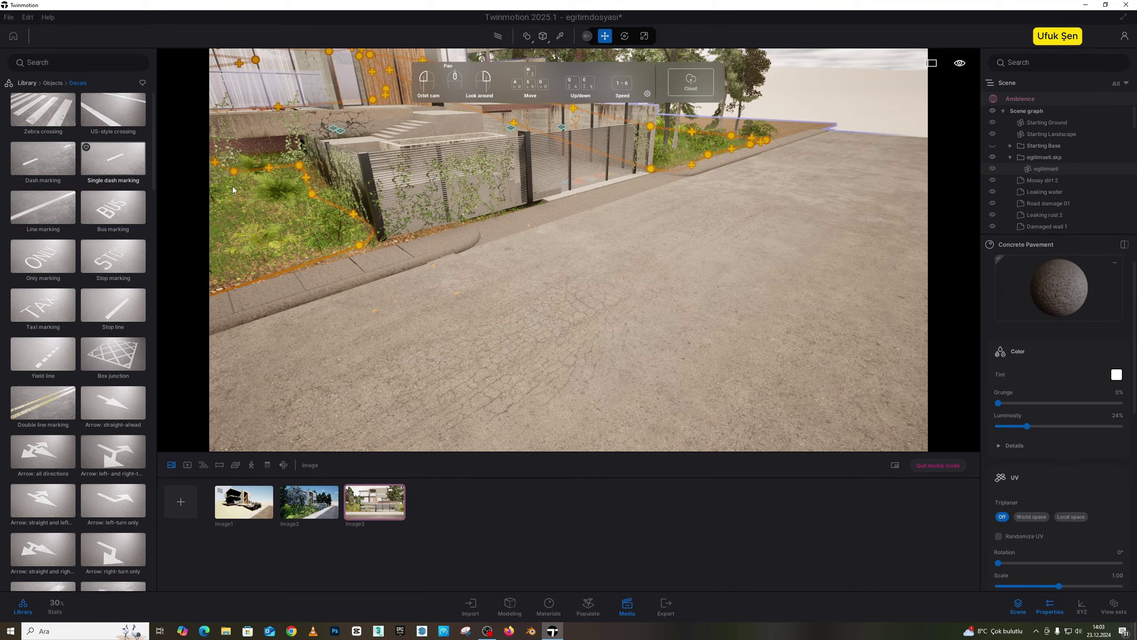
pyautogui.press('s')
pyautogui.moveTo(650, 229); pyautogui.dragTo(634, 200, button='right')
pyautogui.scroll(-2, 115, 290)
pyautogui.scroll(-15, 115, 291)
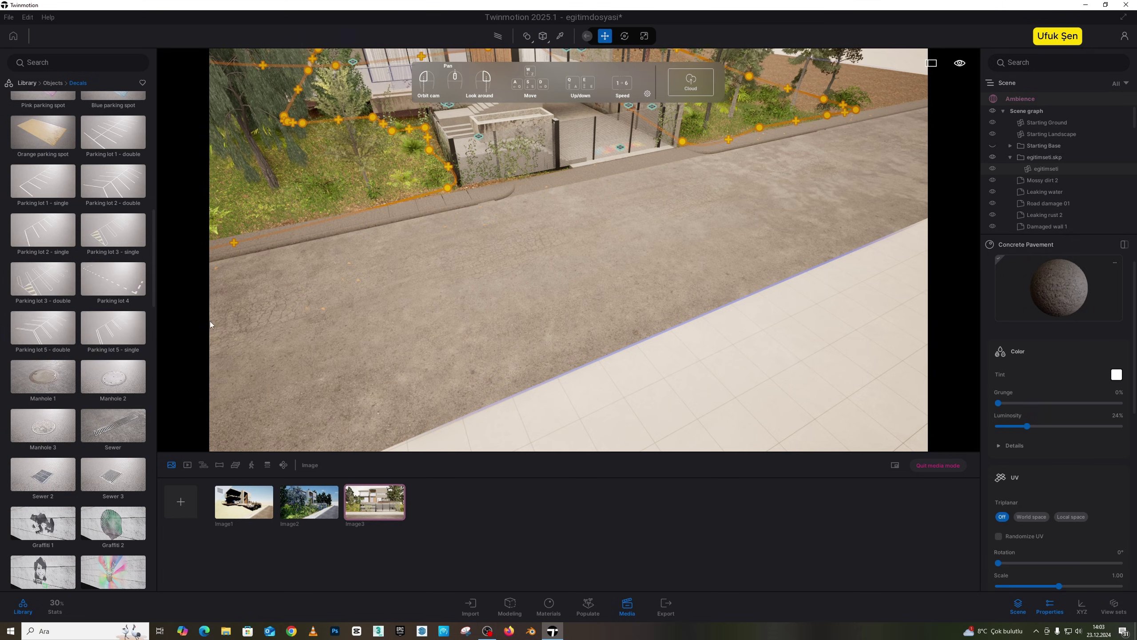
pyautogui.moveTo(124, 426); pyautogui.dragTo(468, 232)
pyautogui.scroll(8, 469, 232)
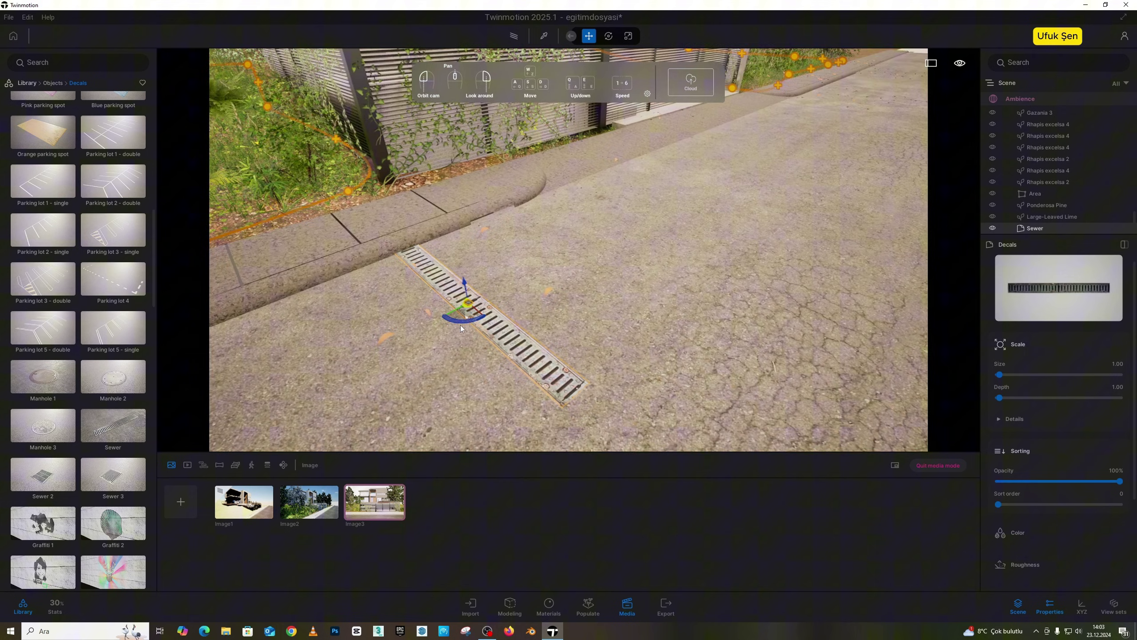
# Rotate the sewer grate -90 degrees and align it against the sidewalk curb beside the driveway.
pyautogui.moveTo(467, 320); pyautogui.dragTo(512, 261)
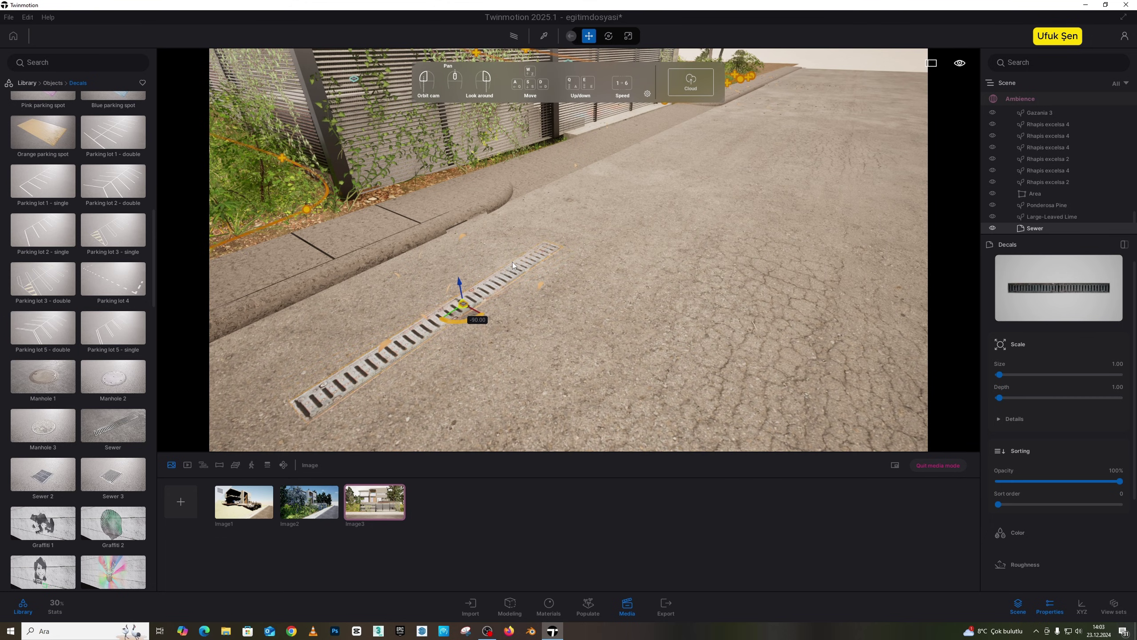
pyautogui.moveTo(475, 311); pyautogui.dragTo(404, 272)
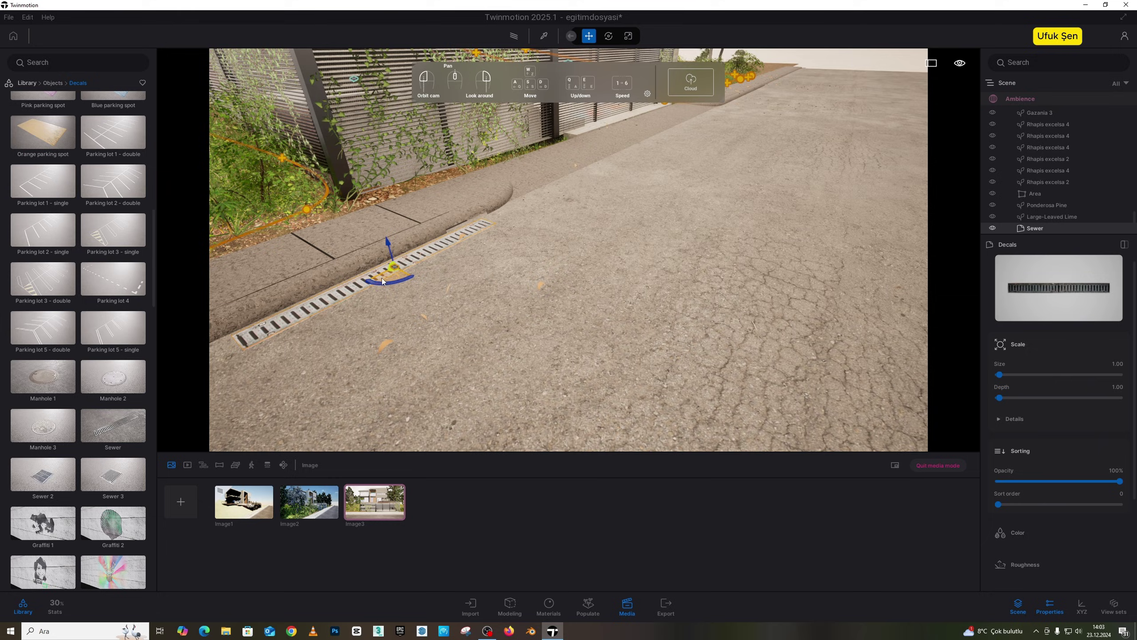
pyautogui.moveTo(379, 277); pyautogui.dragTo(402, 285, button='right')
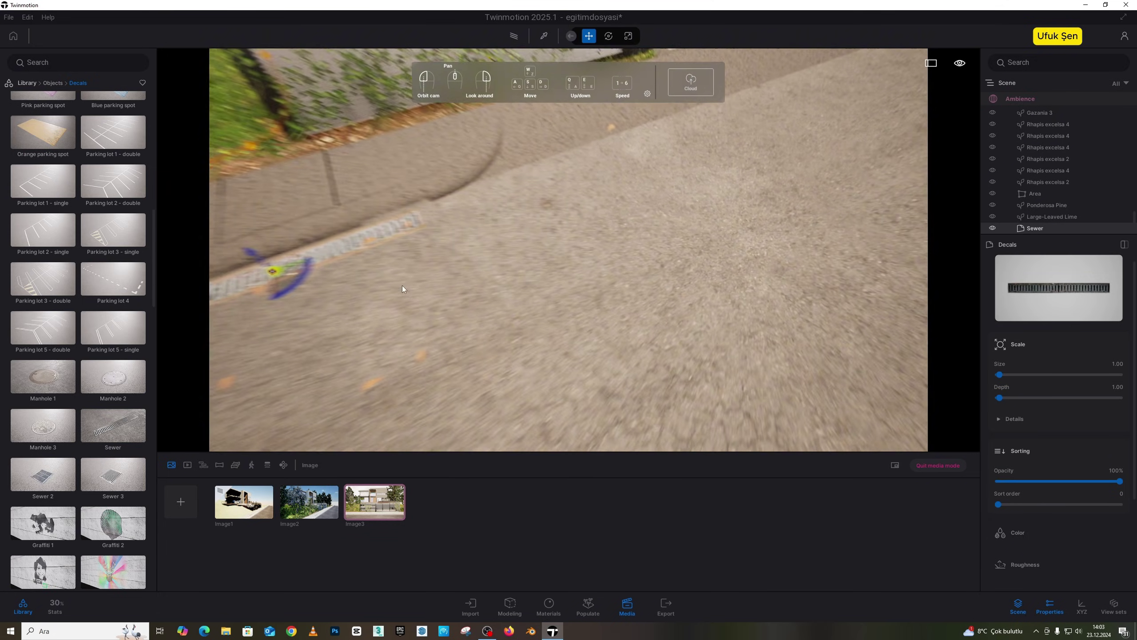
pyautogui.moveTo(398, 236); pyautogui.dragTo(390, 242, button='right')
pyautogui.press('s')
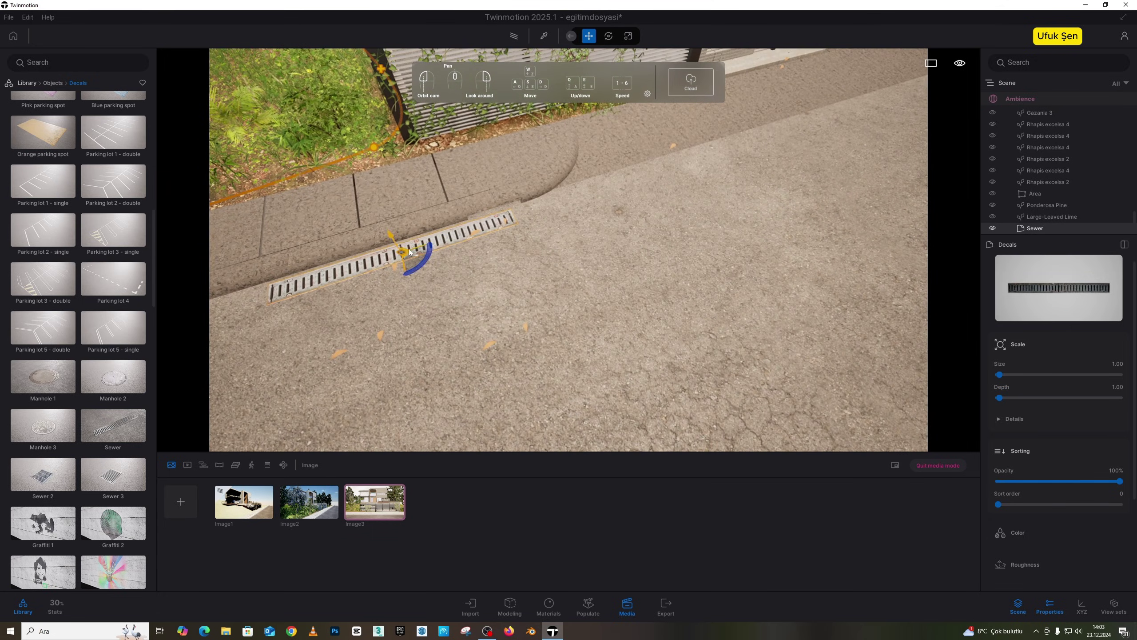
pyautogui.click(413, 252)
pyautogui.click(401, 253)
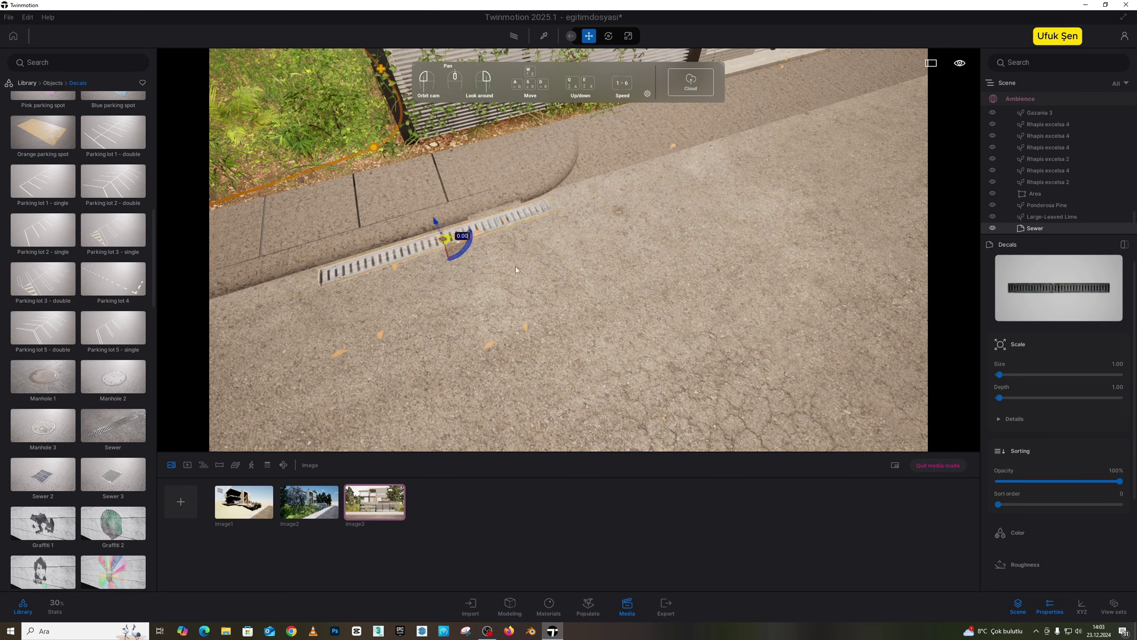
# Copy the sewer grate along the curb as 2 instances spaced 620.99 cm apart, away from the driveway.
pyautogui.press('s')
pyautogui.moveTo(515, 270); pyautogui.dragTo(639, 250, button='right')
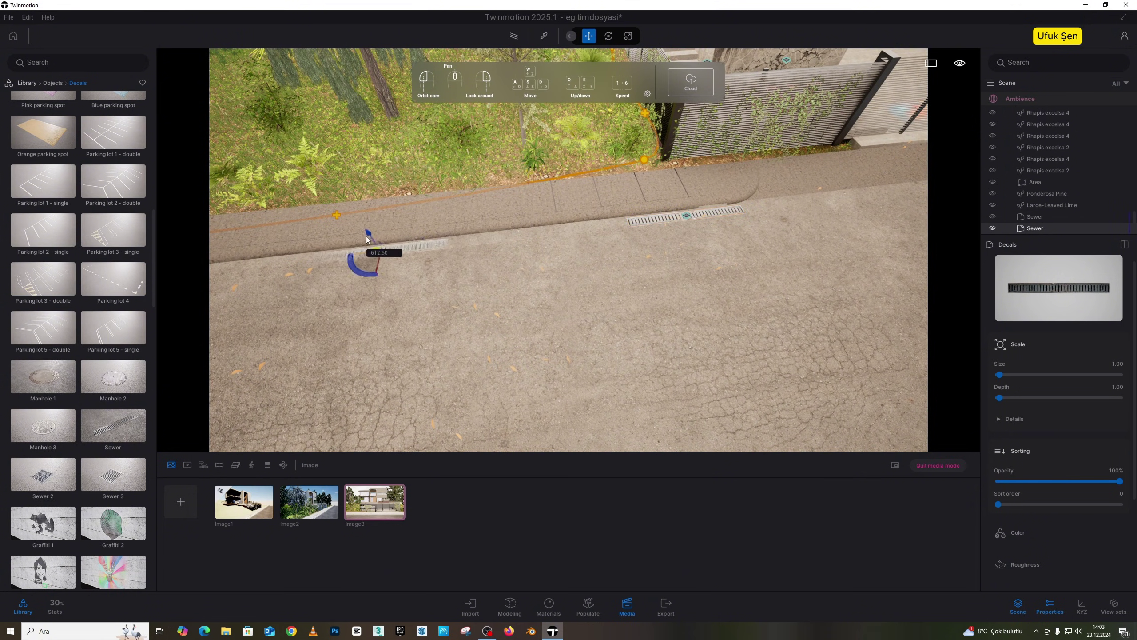
pyautogui.keyDown('alt'); pyautogui.moveTo(367, 240); pyautogui.dragTo(416, 264); pyautogui.keyUp('alt')
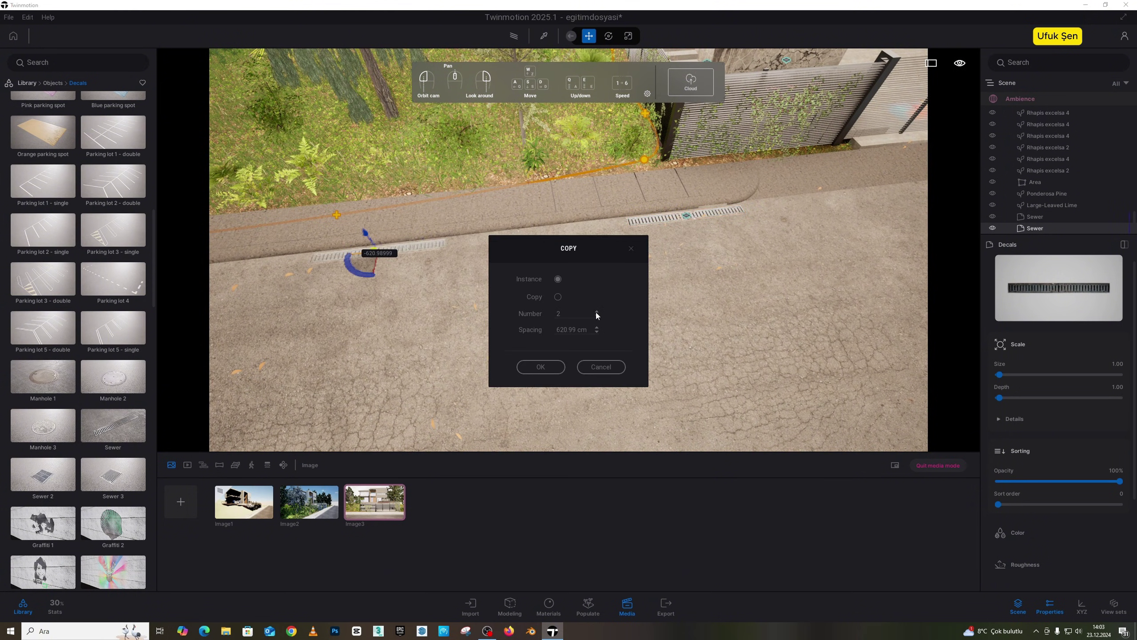
pyautogui.click(541, 366)
# Copy the original sewer grate past the driveway as four instances along the curb with 1000 cm spacing.
pyautogui.press('d')
pyautogui.moveTo(506, 309); pyautogui.dragTo(569, 305, button='right')
pyautogui.press('s')
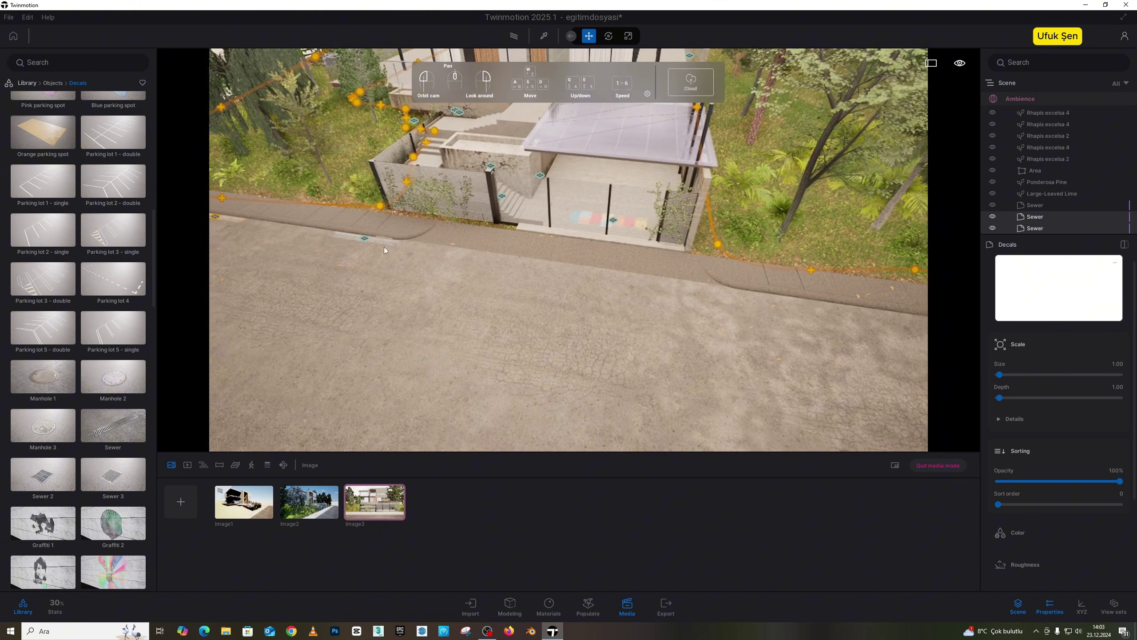
pyautogui.click(365, 239)
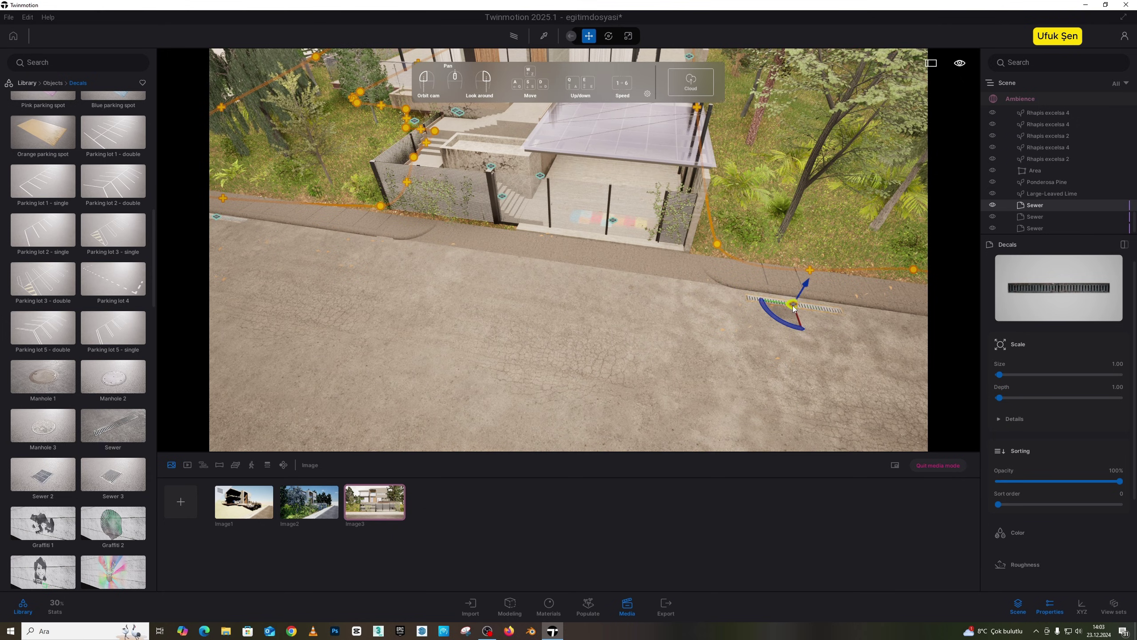
pyautogui.keyDown('shift'); pyautogui.moveTo(374, 239); pyautogui.dragTo(414, 247); pyautogui.keyUp('shift')
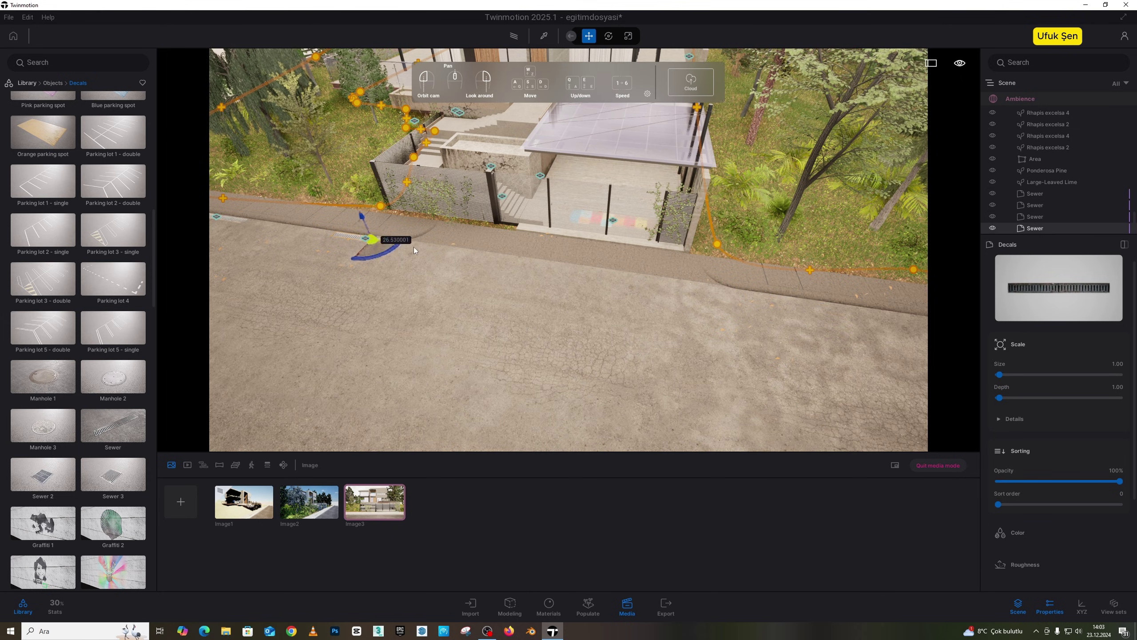
pyautogui.keyDown('alt'); pyautogui.moveTo(787, 316); pyautogui.dragTo(786, 314); pyautogui.keyUp('alt')
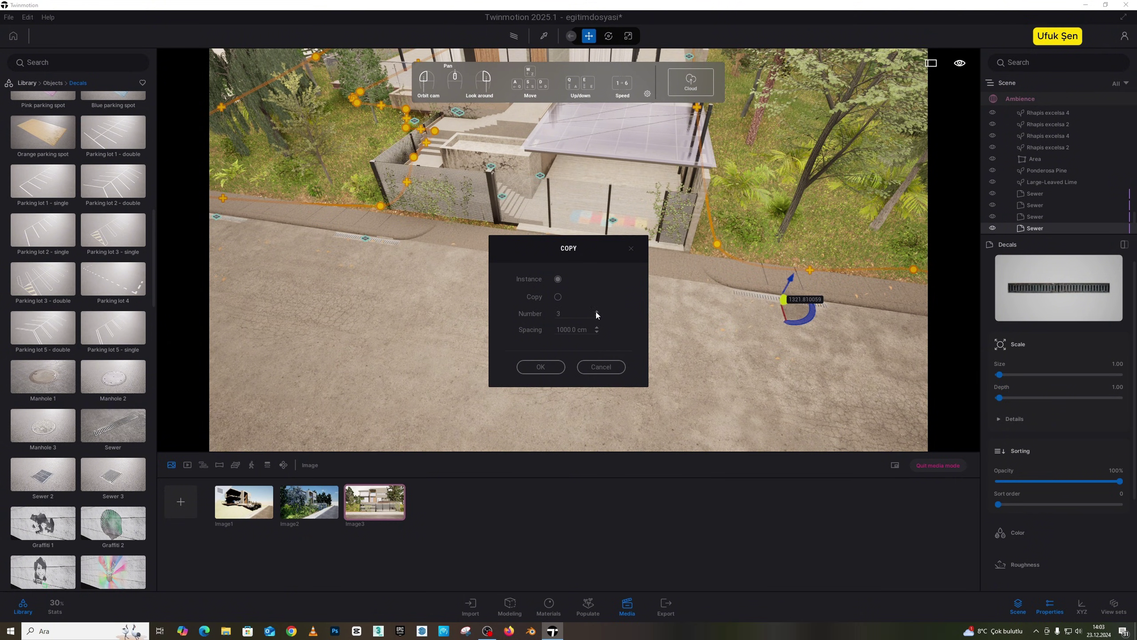
pyautogui.click(540, 366)
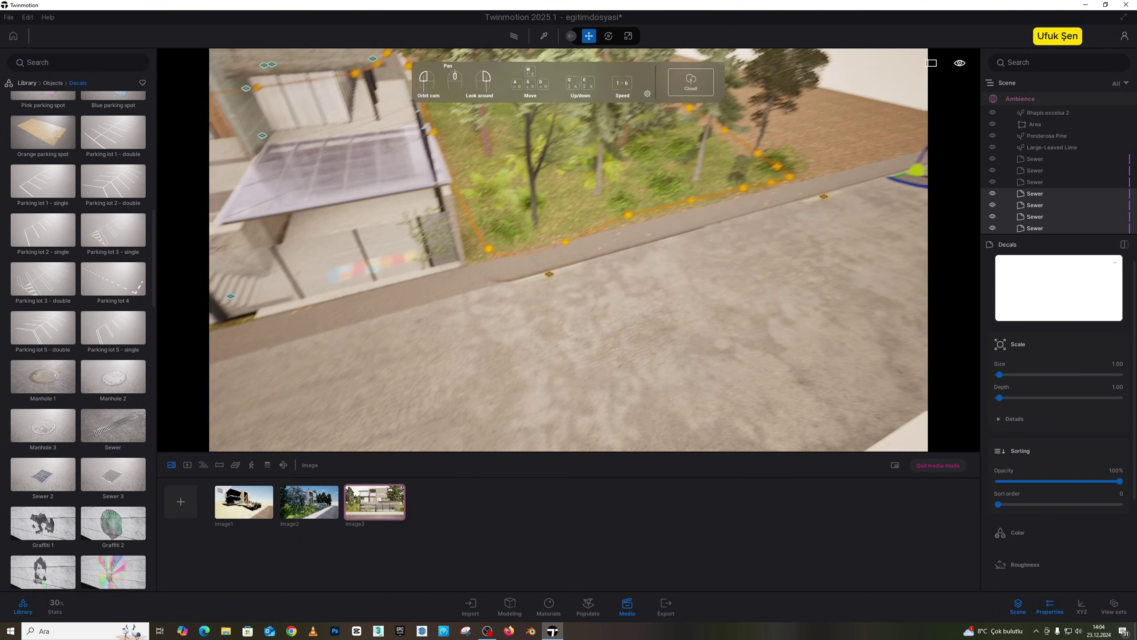
# Move the new sewer grate copies closer together along the curb in front of the garden.
pyautogui.moveTo(621, 294)
pyautogui.mouseDown(button='right')
pyautogui.moveTo(483, 291)
pyautogui.moveTo(621, 293)
pyautogui.mouseUp(button='right')
pyautogui.click(721, 272)
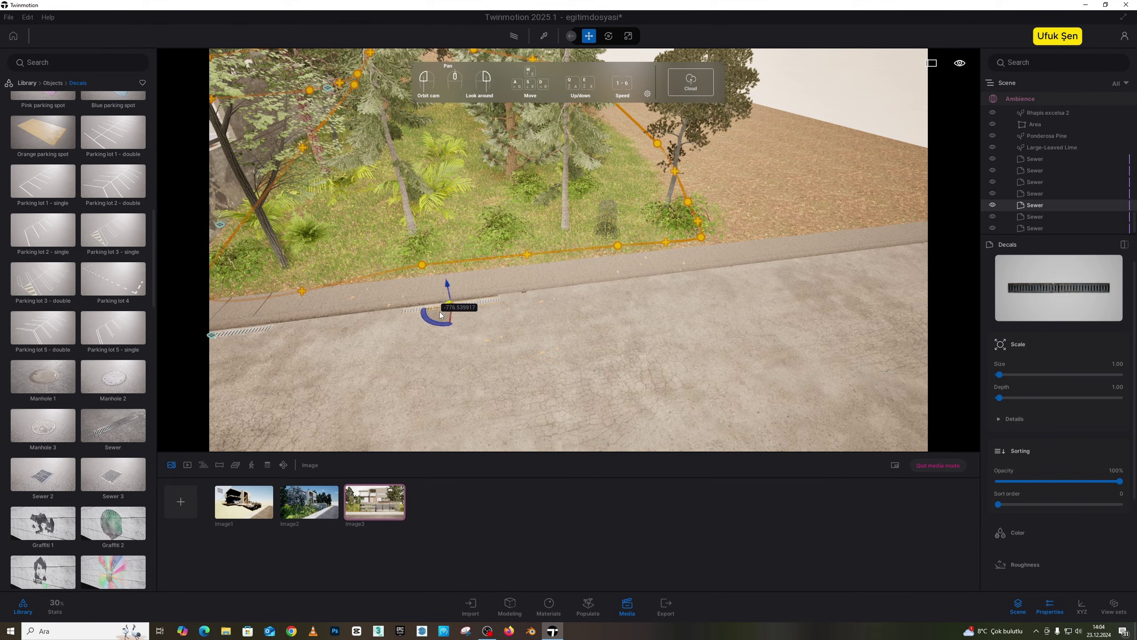
pyautogui.moveTo(439, 311); pyautogui.dragTo(804, 219)
pyautogui.click(845, 216)
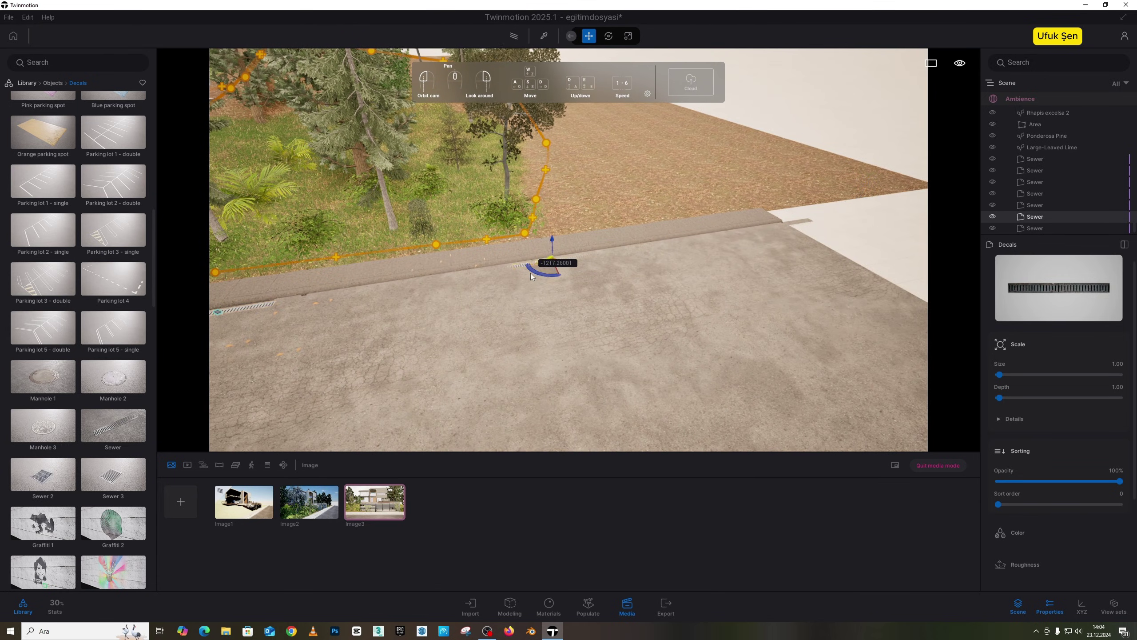
# Delete the surplus sewer grate at the far end of the curb.
pyautogui.click(859, 219)
pyautogui.moveTo(540, 263); pyautogui.dragTo(569, 204, button='right')
pyautogui.click(701, 175)
pyautogui.press('Delete')
# Place a Graffiti 6 decal on the concrete wall beside the driveway fence.
pyautogui.press('a')
pyautogui.press('s')
pyautogui.scroll(-3, 138, 346)
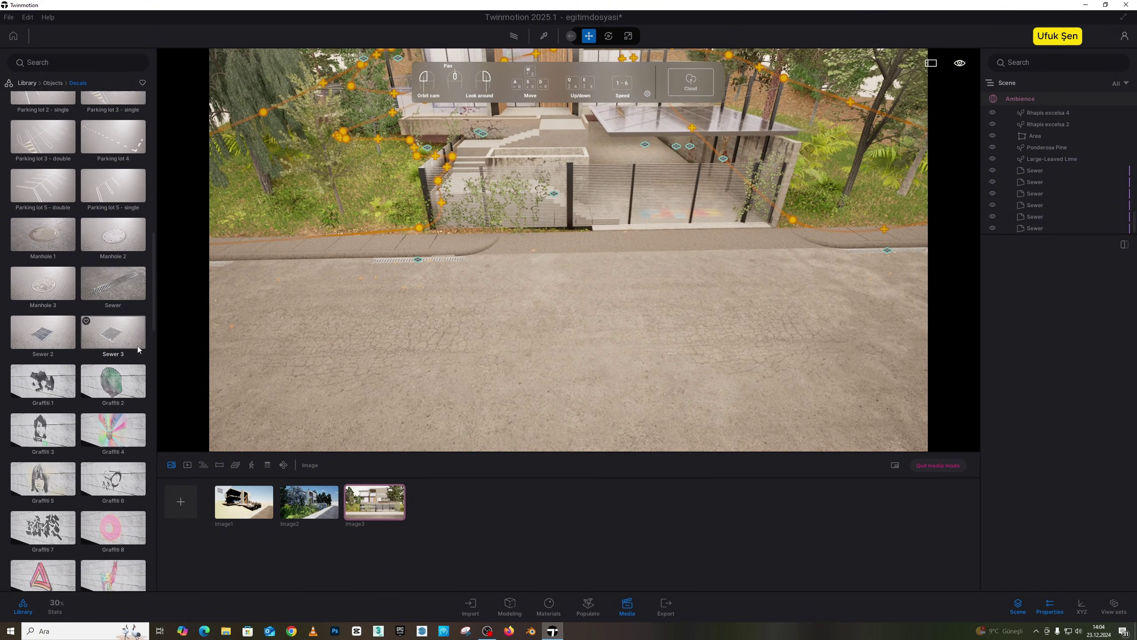
pyautogui.scroll(-5, 129, 345)
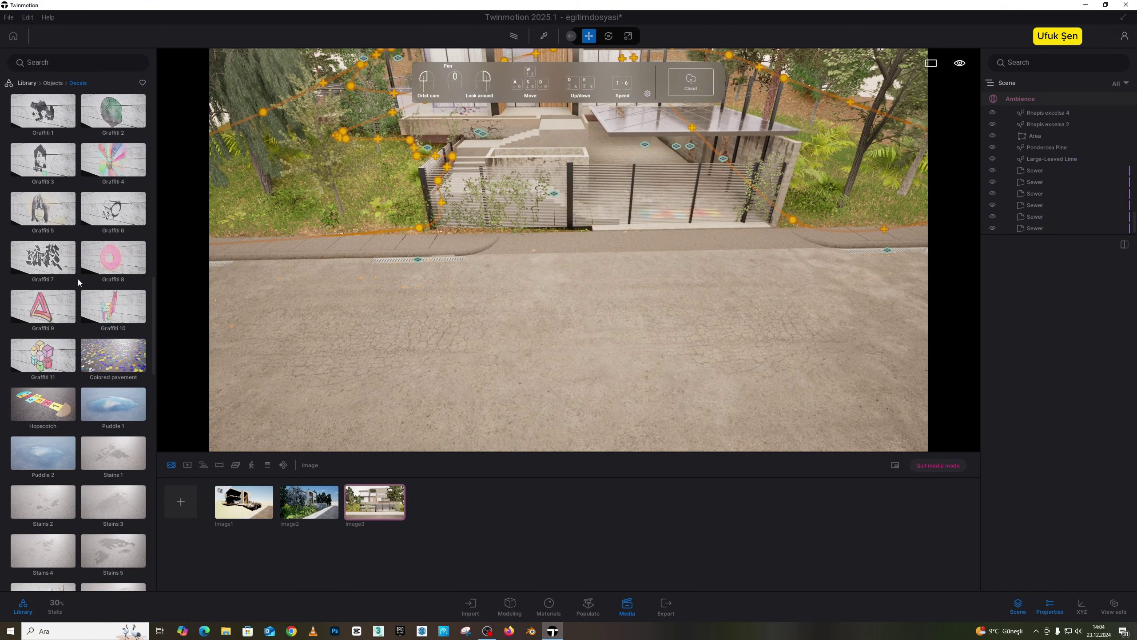
pyautogui.moveTo(362, 271); pyautogui.dragTo(361, 264, button='right')
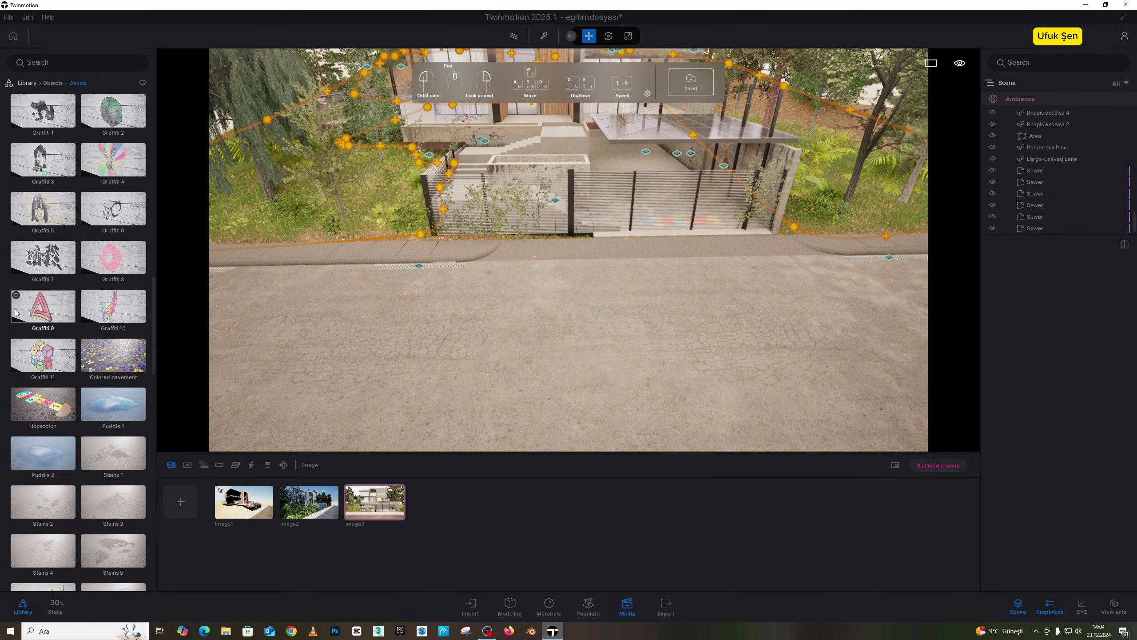
pyautogui.scroll(-1, 17, 312)
pyautogui.press('w')
pyautogui.moveTo(442, 267); pyautogui.dragTo(560, 246, button='right')
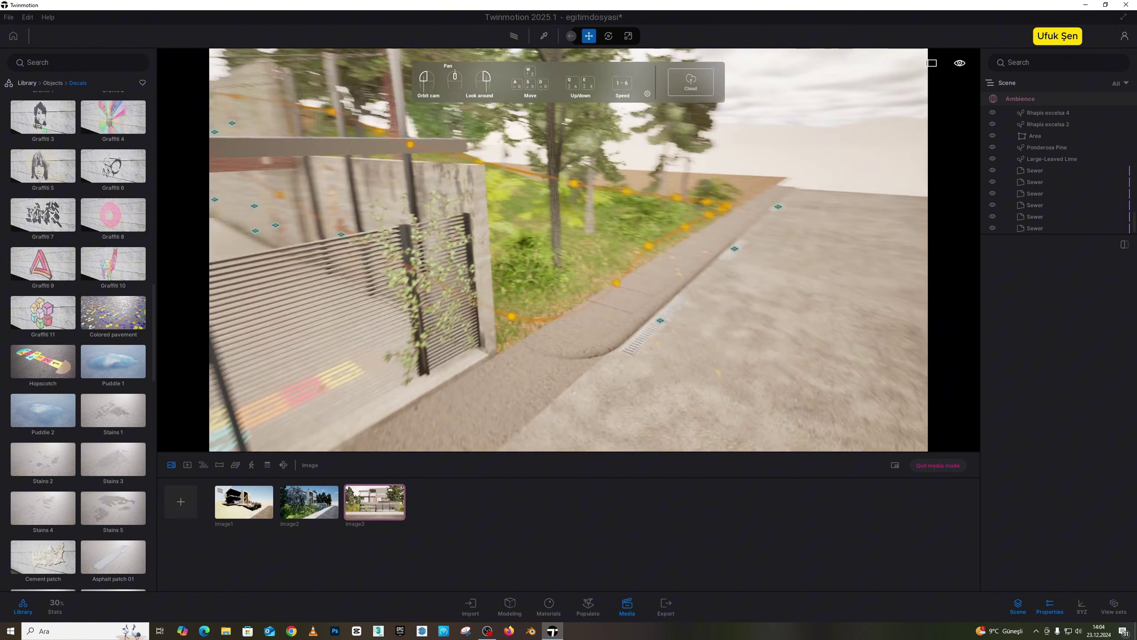
pyautogui.moveTo(394, 250); pyautogui.dragTo(425, 204, button='right')
pyautogui.press('a')
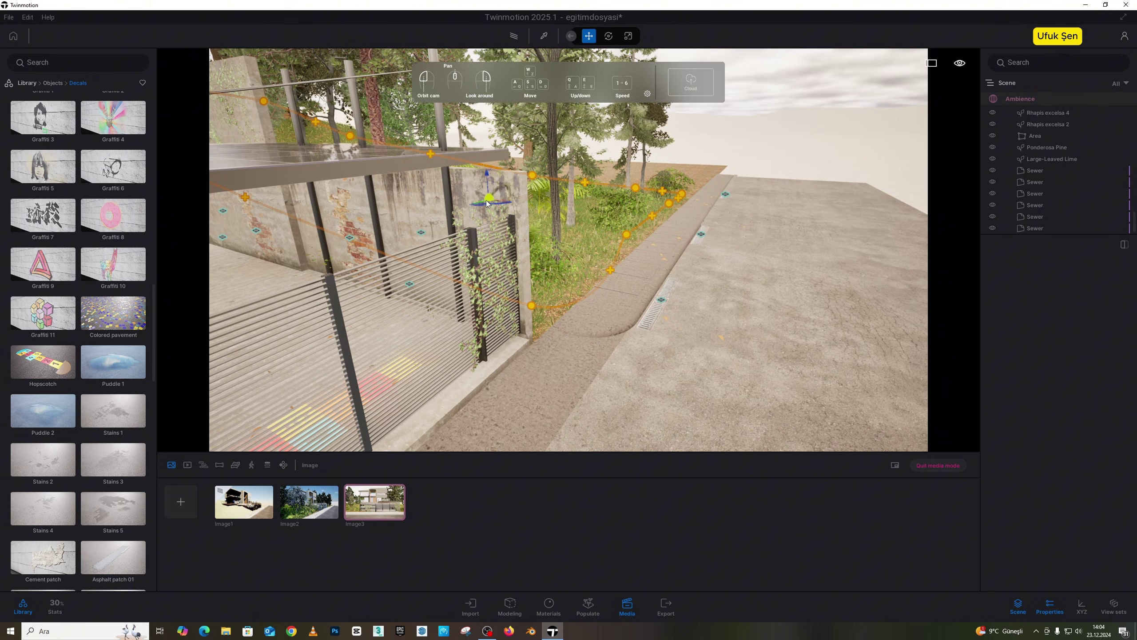
pyautogui.moveTo(480, 200); pyautogui.dragTo(480, 200)
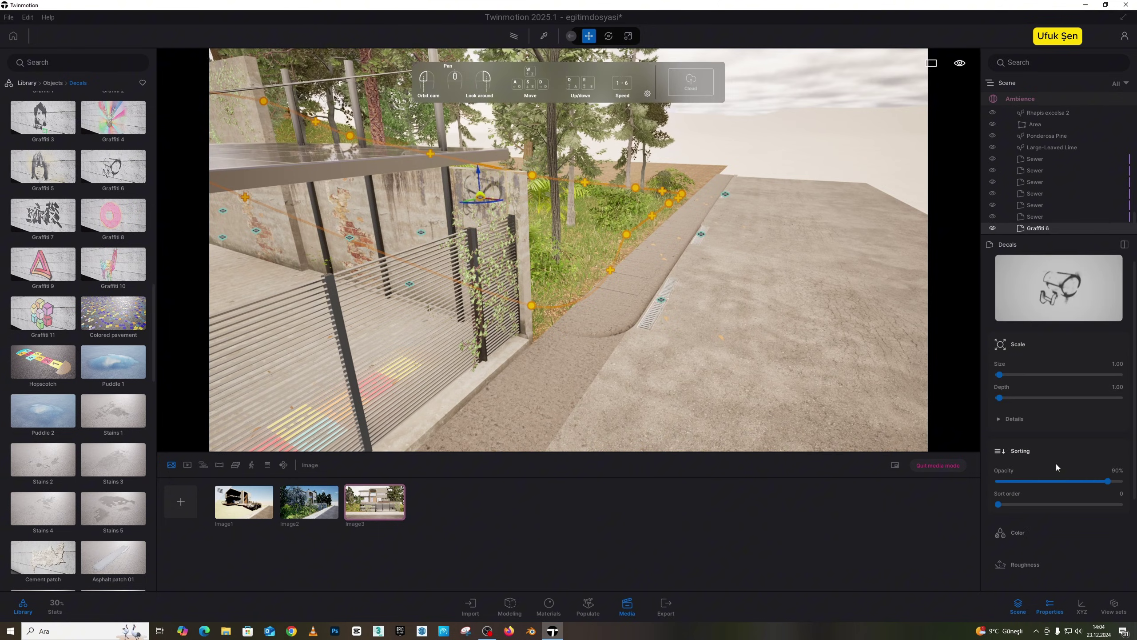
# Place a Stains 3 decal on the road near the sewer grate before the driveway and set its opacity to 81%.
pyautogui.press('s')
pyautogui.moveTo(511, 314); pyautogui.dragTo(457, 286, button='right')
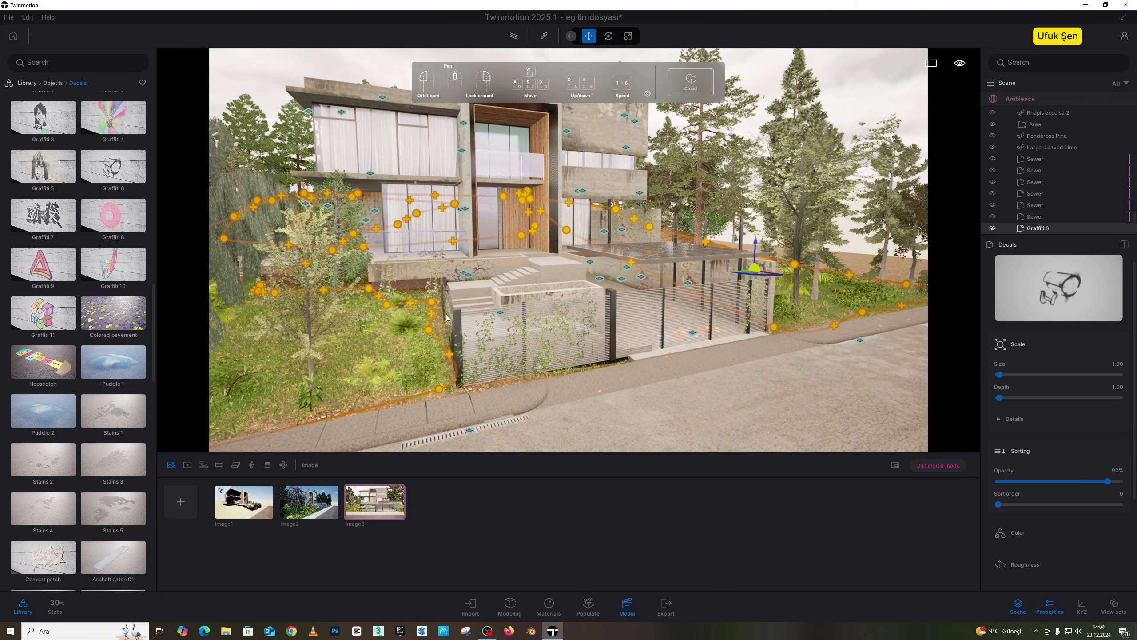
pyautogui.scroll(-2, 98, 394)
pyautogui.moveTo(105, 408); pyautogui.dragTo(574, 409)
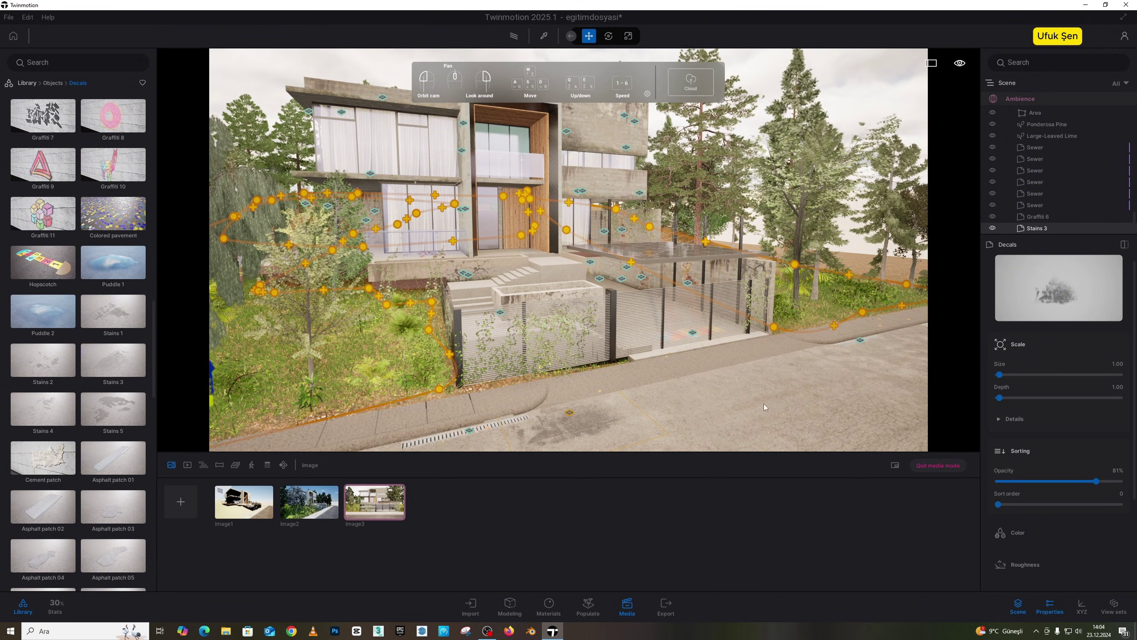
# Place a Stains 5 decal on the road just past the driveway and lower its opacity to 58%.
pyautogui.moveTo(764, 408); pyautogui.dragTo(867, 361)
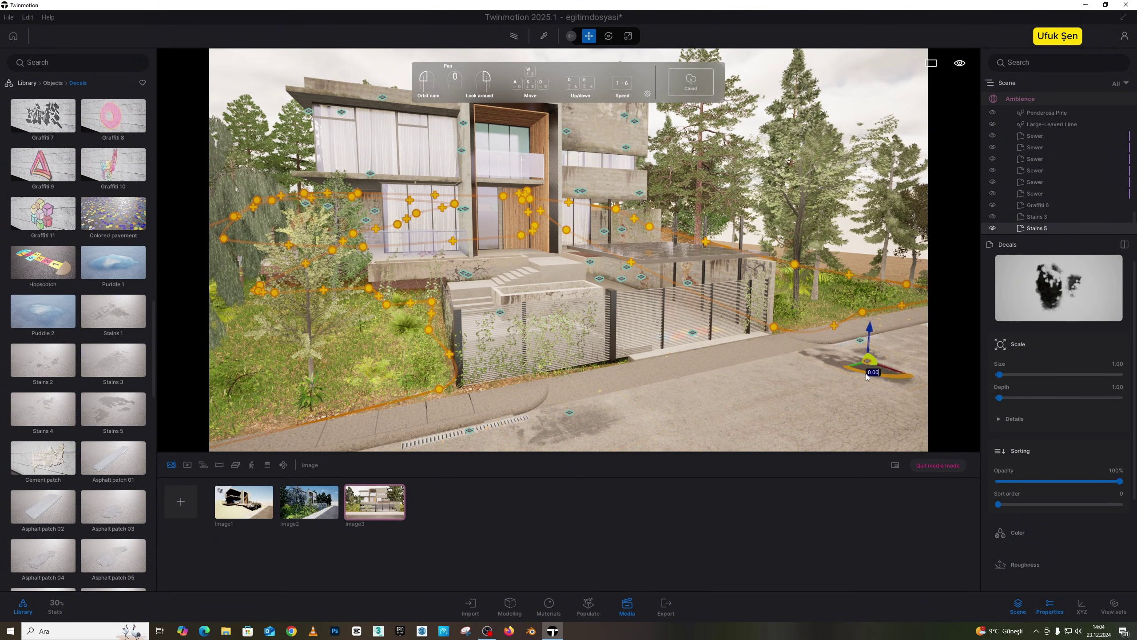
pyautogui.write('-40')
pyautogui.press('Return')
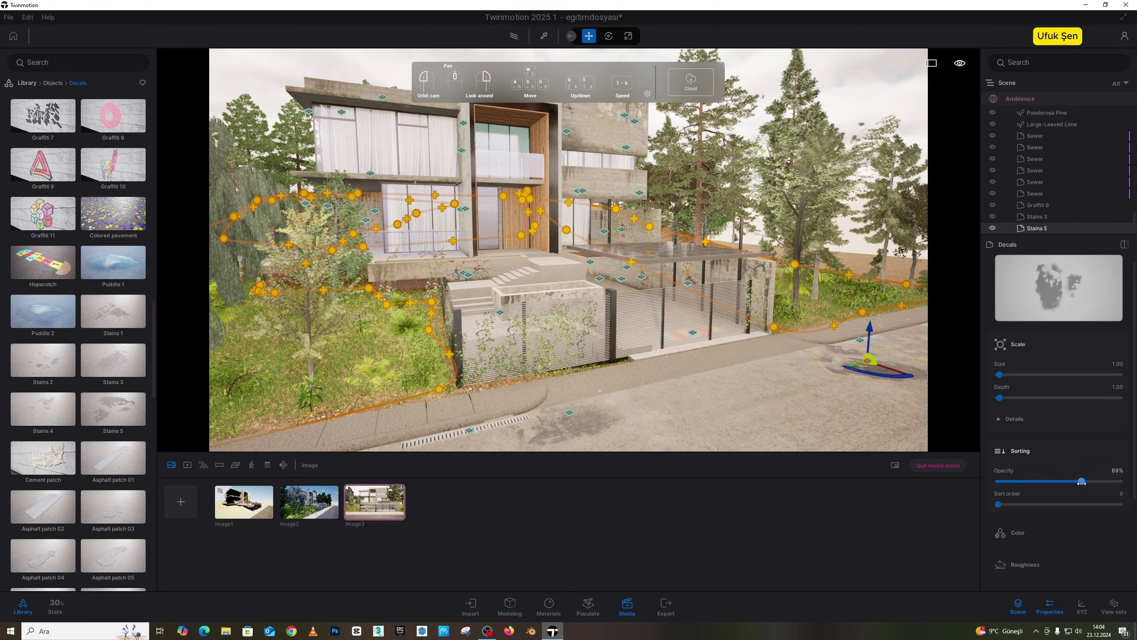
# Browse the decal library for road wear and place a Road damage 01 decal on the road before the driveway.
pyautogui.press('s')
pyautogui.moveTo(651, 269); pyautogui.dragTo(698, 329, button='right')
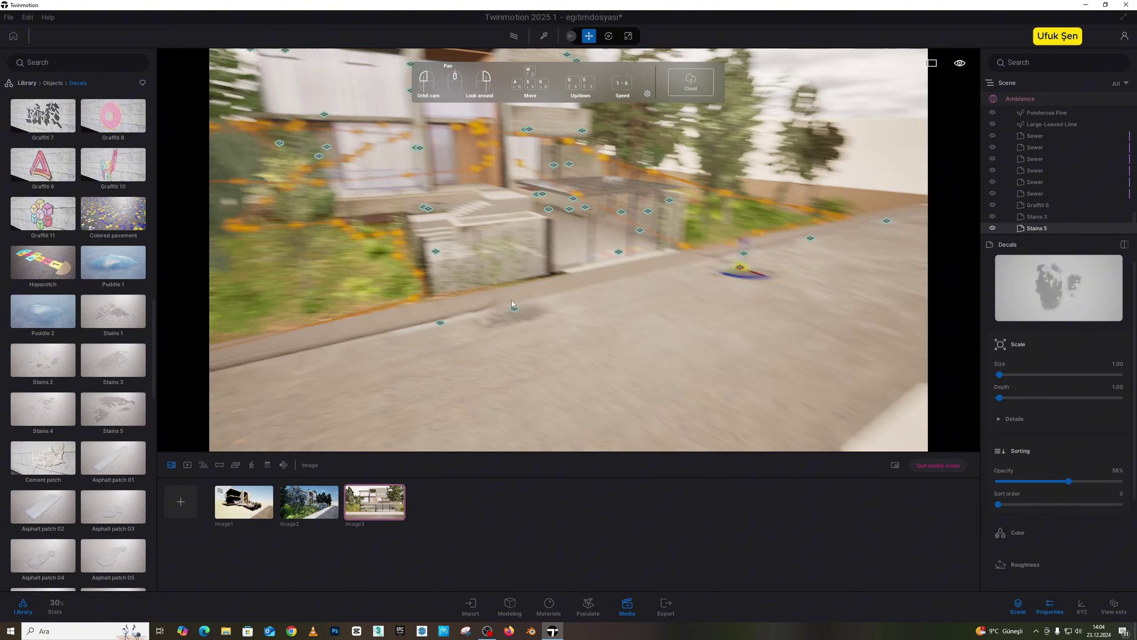
pyautogui.press('s')
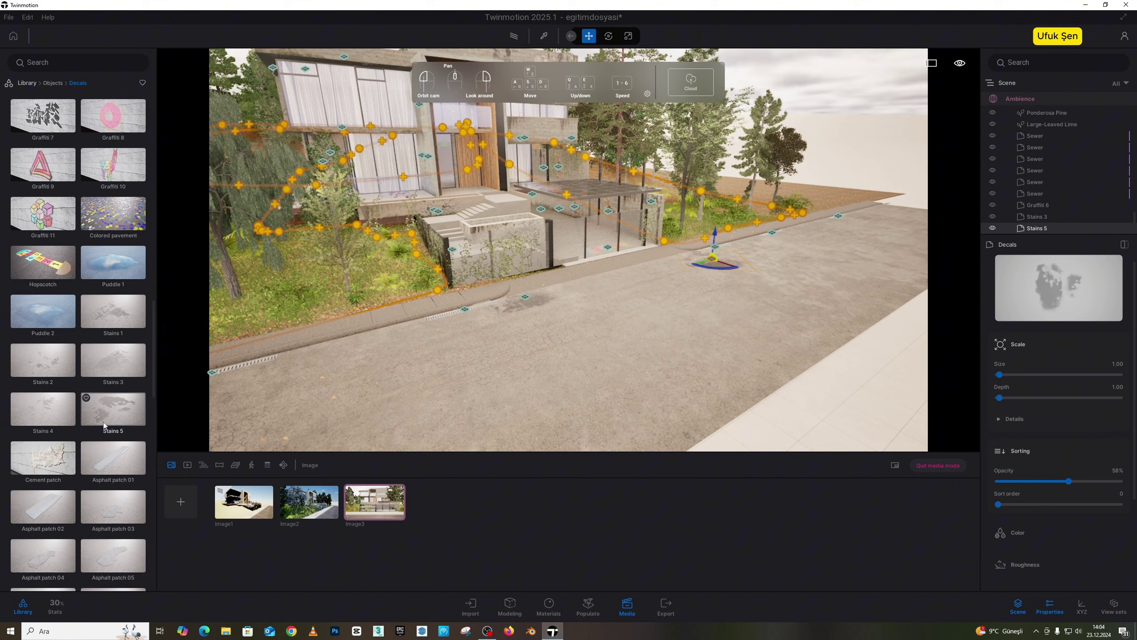
pyautogui.scroll(-5, 103, 421)
pyautogui.scroll(-6, 104, 428)
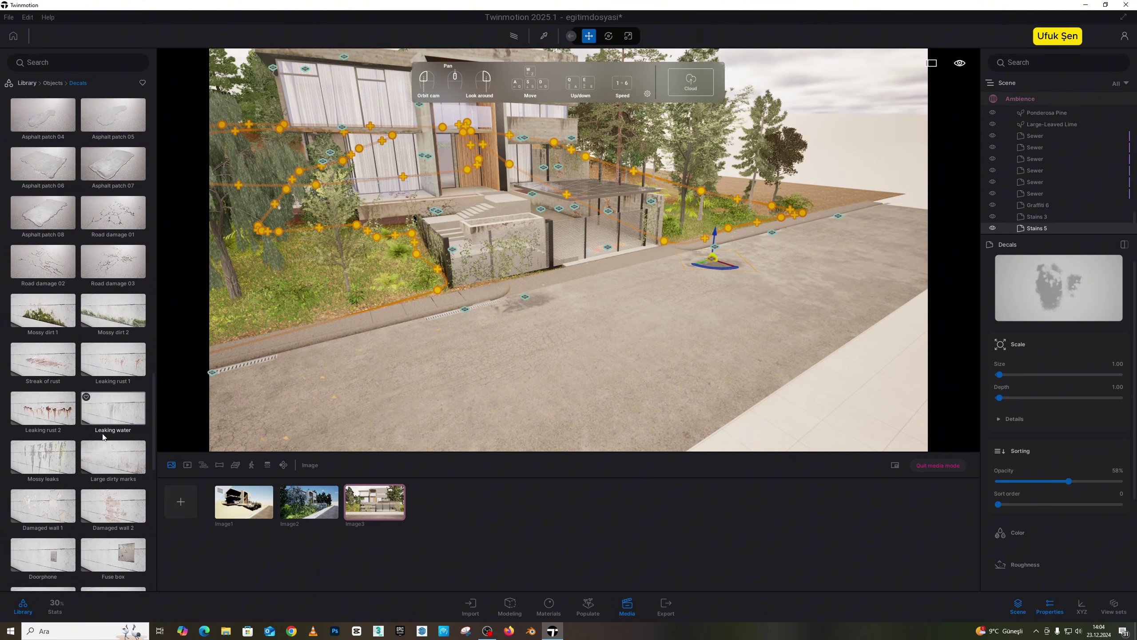
pyautogui.scroll(-12, 104, 437)
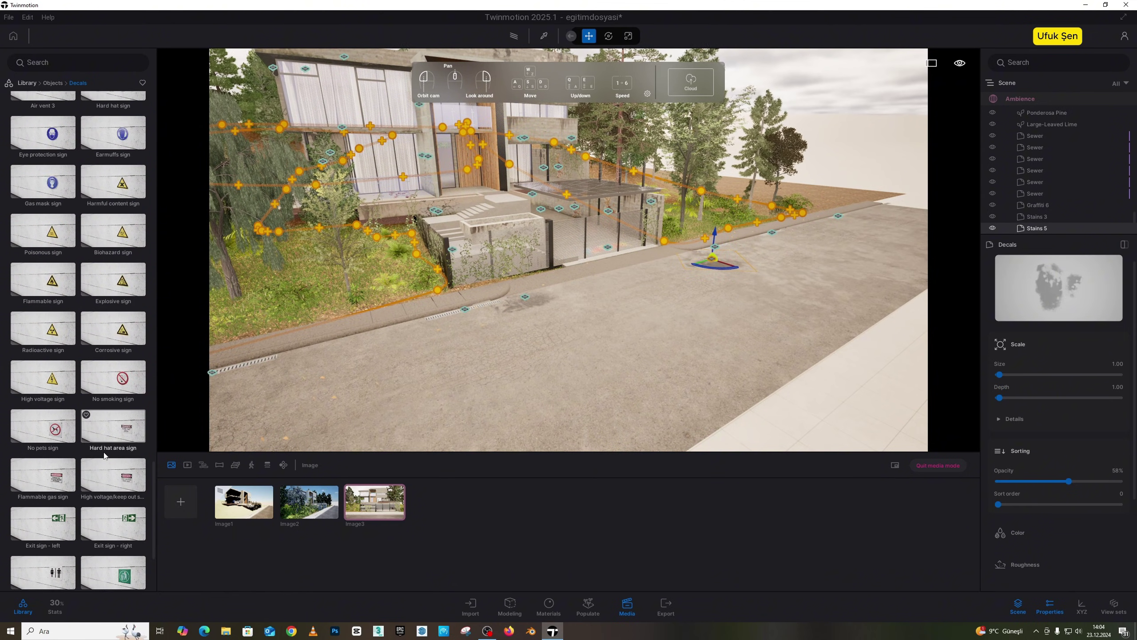
pyautogui.scroll(5, 94, 449)
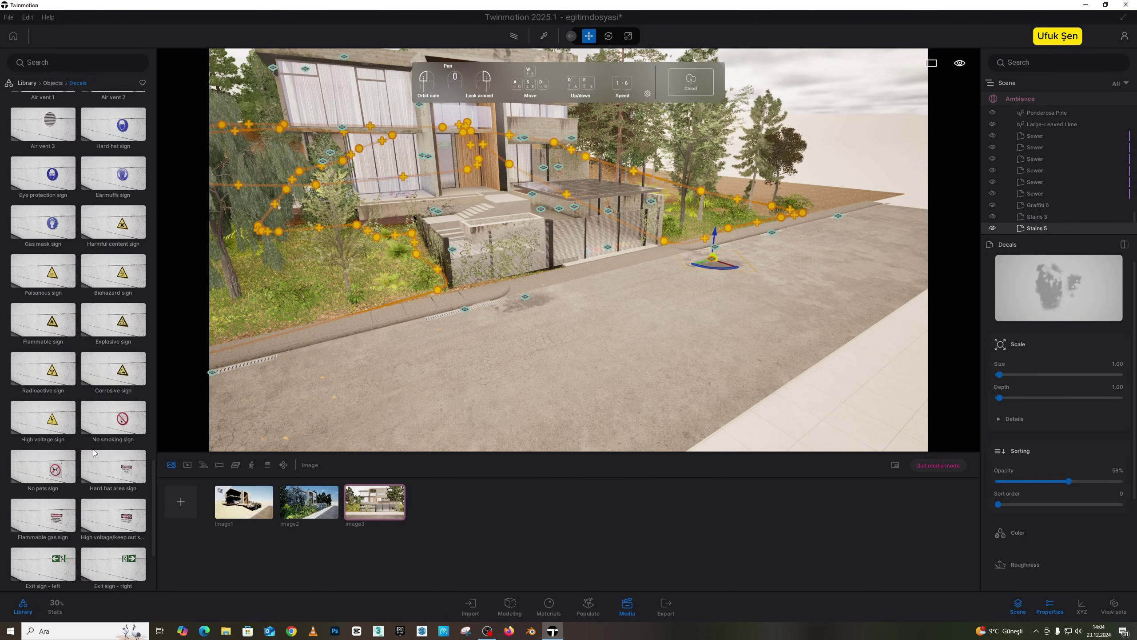
pyautogui.scroll(9, 89, 443)
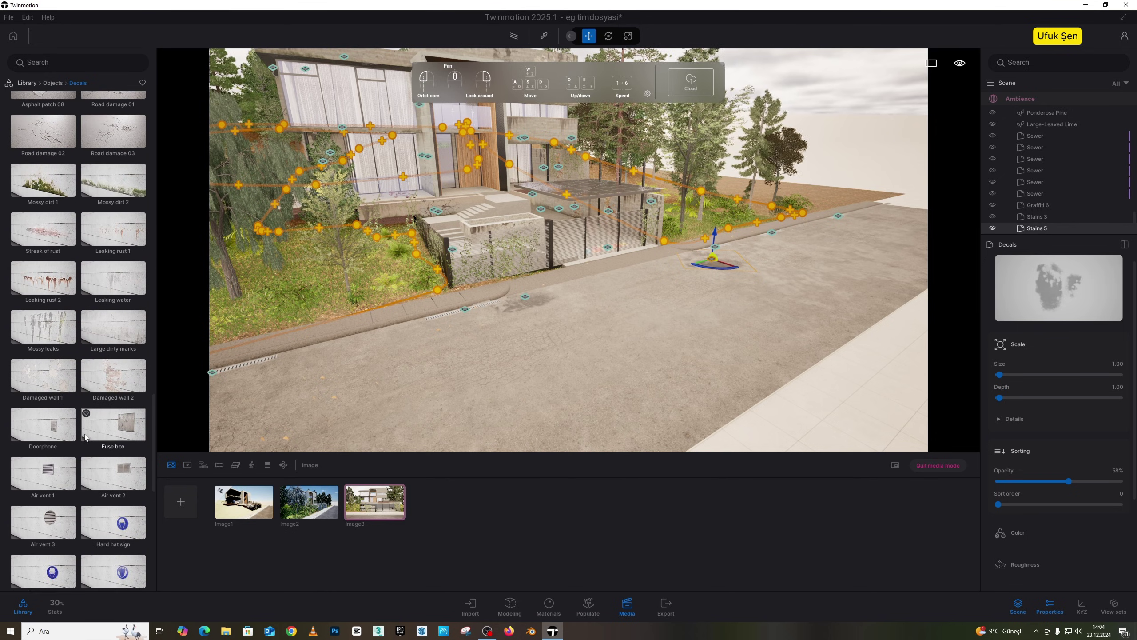
pyautogui.scroll(2, 82, 429)
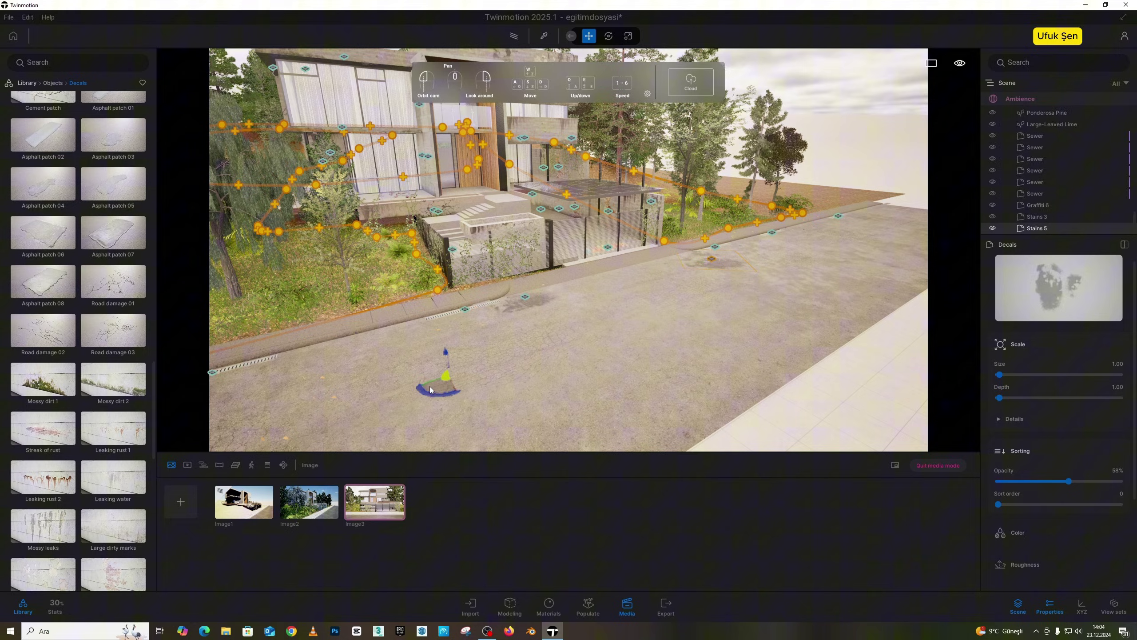
pyautogui.press('w')
pyautogui.moveTo(510, 402); pyautogui.dragTo(495, 359, button='right')
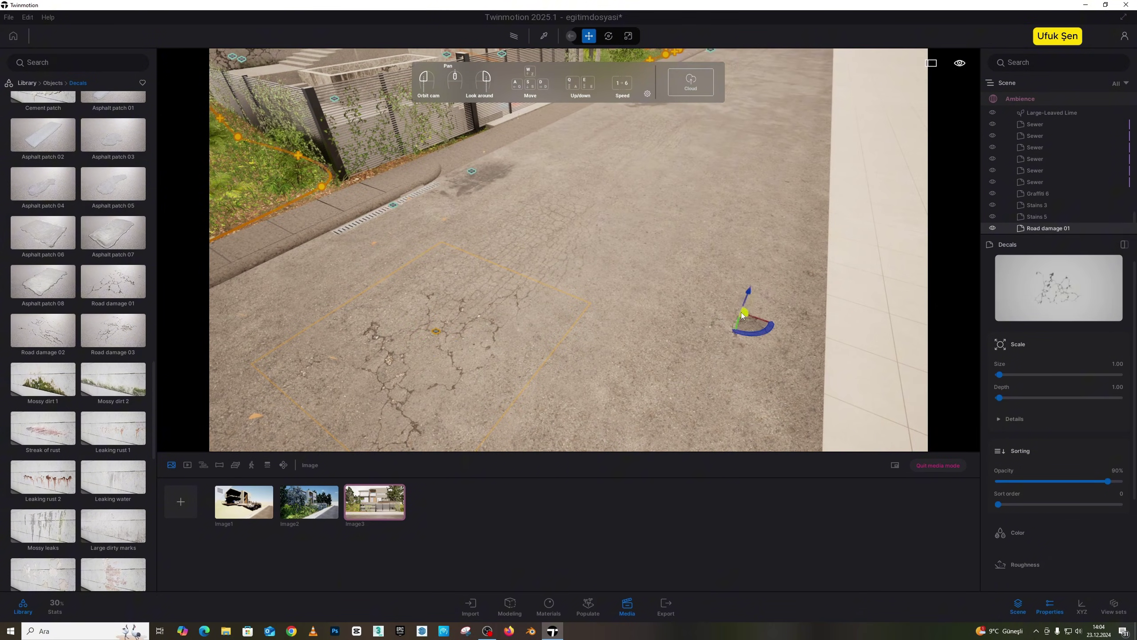
# Scatter further Road damage 01, 02 and 03 decals over the road from the driveway to the garden curb beyond it.
pyautogui.moveTo(706, 246); pyautogui.dragTo(186, 285, button='right')
pyautogui.press('d')
pyautogui.moveTo(577, 270); pyautogui.dragTo(576, 269)
pyautogui.moveTo(577, 269); pyautogui.dragTo(568, 224, button='right')
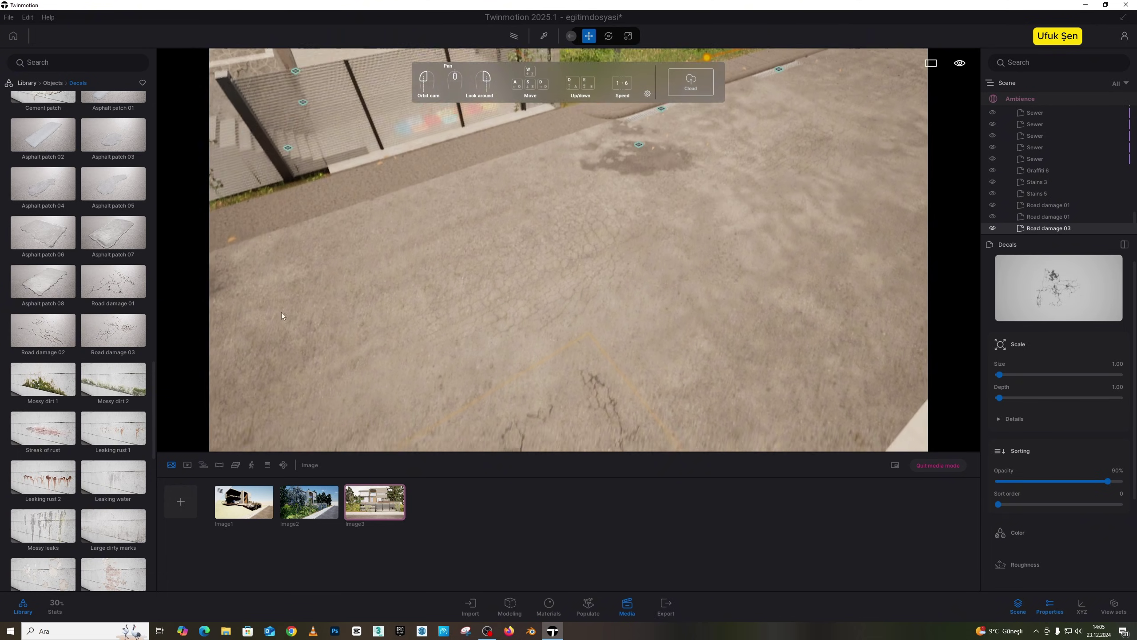
pyautogui.moveTo(472, 274); pyautogui.dragTo(504, 292)
pyautogui.press('d')
pyautogui.press('w')
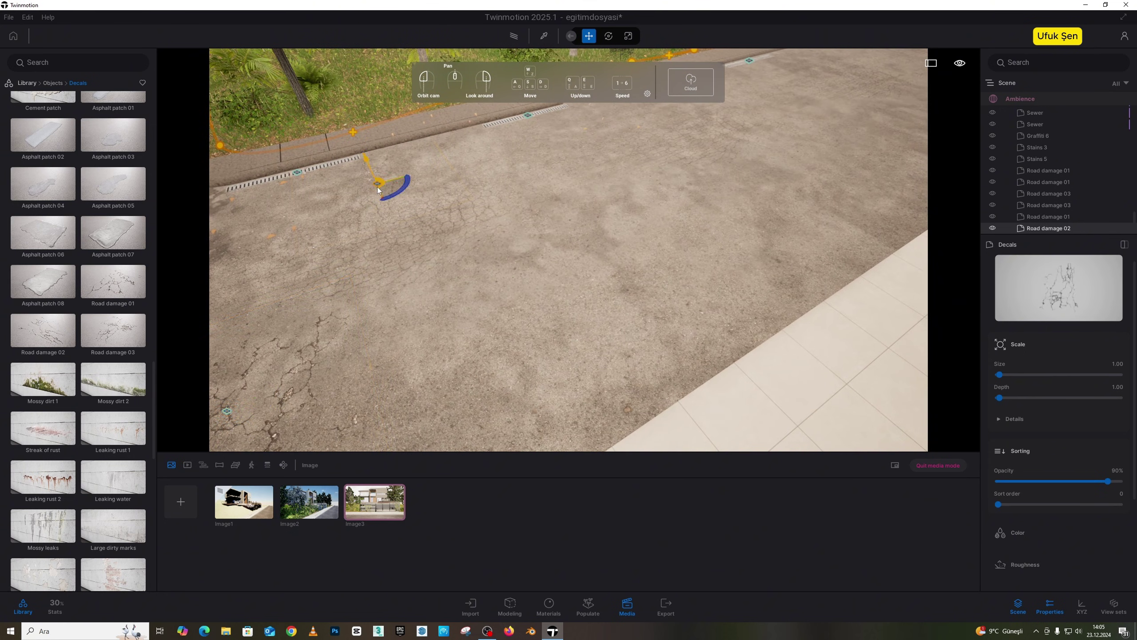
# Add alternating Road damage 03 and Road damage 01 decals along the far stretch of road in front of the garden.
pyautogui.moveTo(123, 335); pyautogui.dragTo(550, 352)
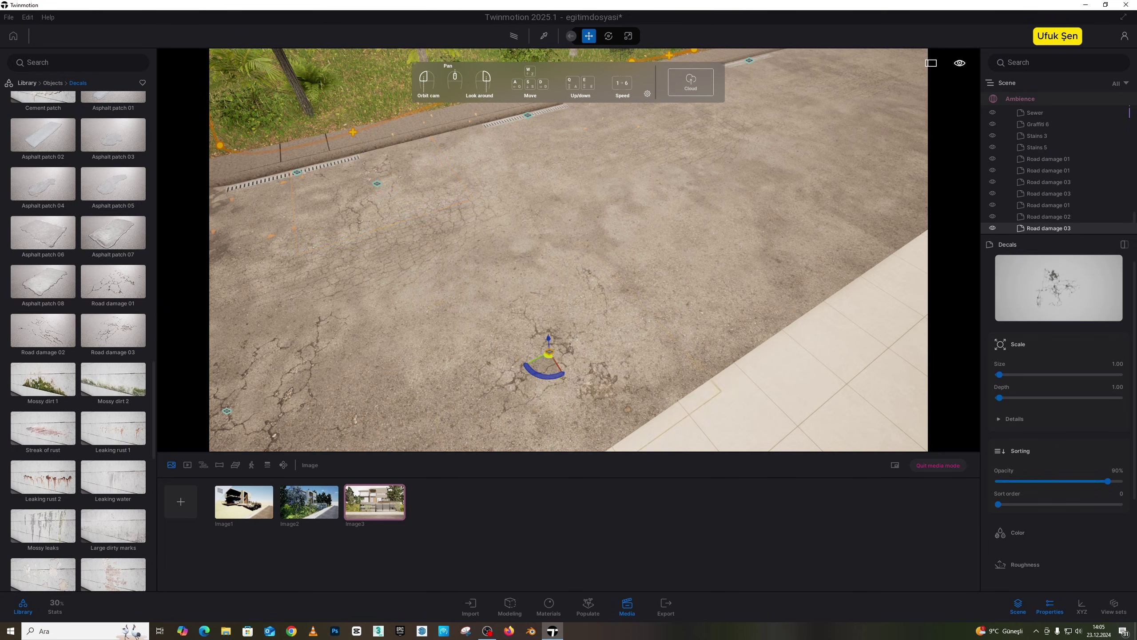
pyautogui.moveTo(550, 353); pyautogui.dragTo(450, 318, button='right')
pyautogui.press('d')
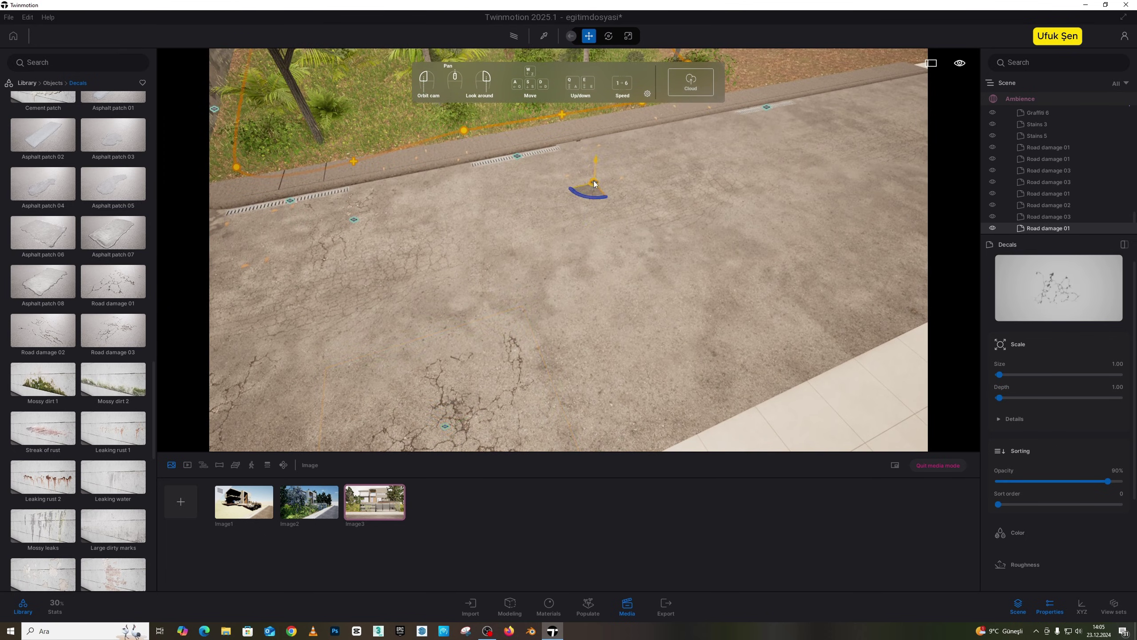
pyautogui.press('d')
pyautogui.moveTo(127, 336); pyautogui.dragTo(603, 316)
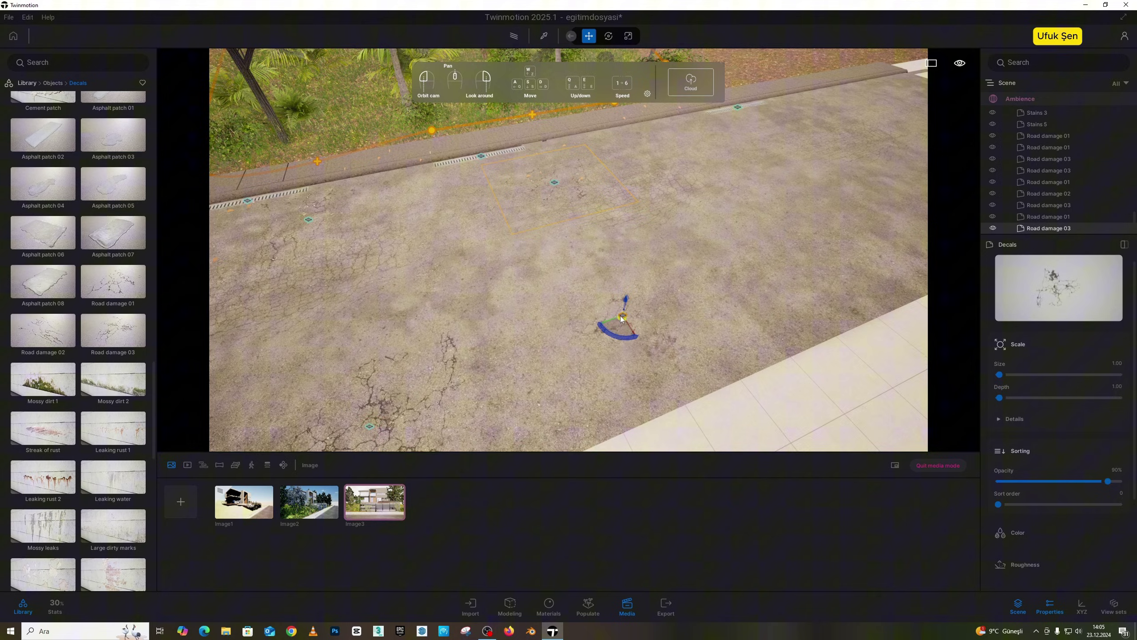
pyautogui.click(546, 324)
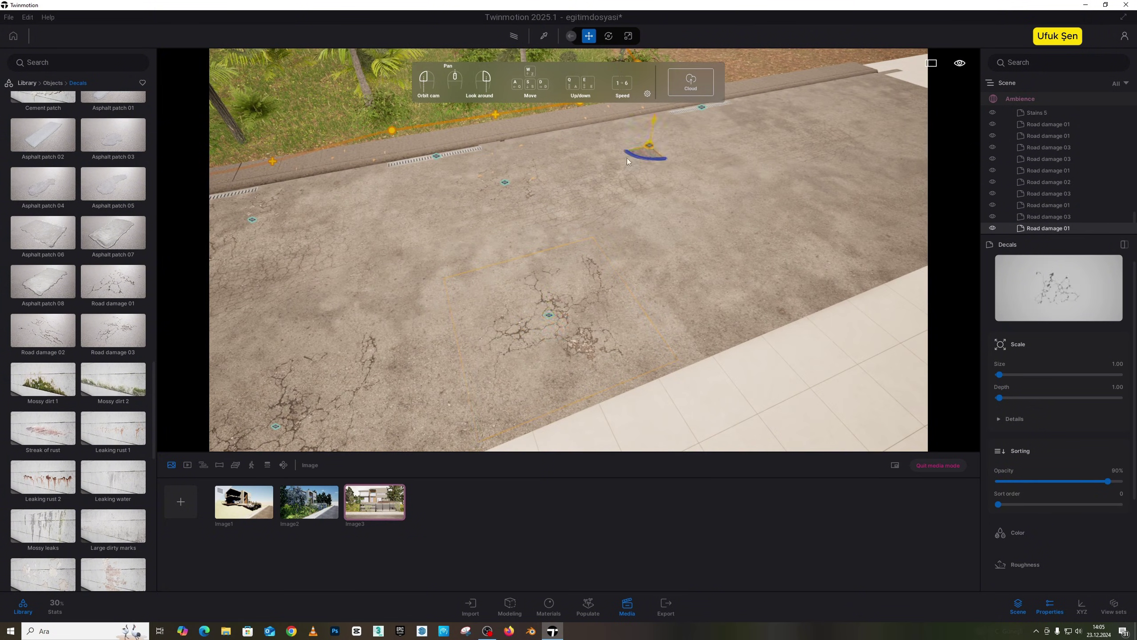
# Place two Puddle 2 decals on the road in front of the garden before the driveway.
pyautogui.press('a')
pyautogui.moveTo(627, 158); pyautogui.dragTo(408, 143, button='right')
pyautogui.press('w')
pyautogui.press('s')
pyautogui.moveTo(506, 162); pyautogui.dragTo(478, 199, button='right')
pyautogui.scroll(3, 61, 345)
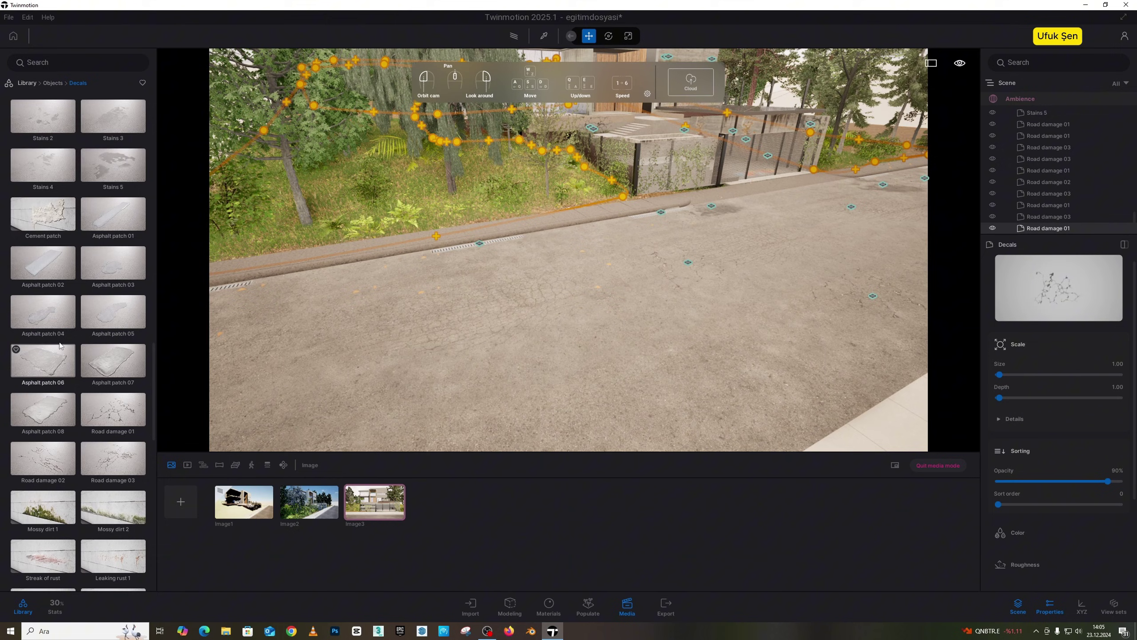
pyautogui.scroll(2, 88, 294)
pyautogui.moveTo(101, 268); pyautogui.dragTo(343, 321)
pyautogui.moveTo(63, 176); pyautogui.dragTo(615, 250)
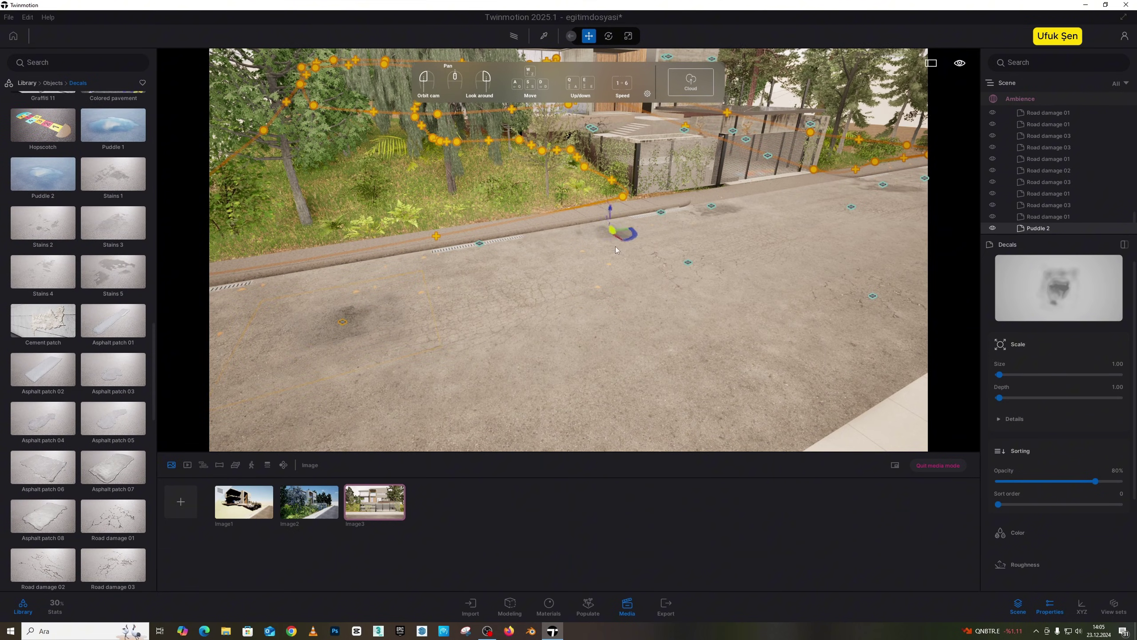
# Place three Puddle 1 decals along the road toward the far garden and set the last one's size to 2.20.
pyautogui.moveTo(594, 271); pyautogui.dragTo(517, 270, button='right')
pyautogui.moveTo(507, 283); pyautogui.dragTo(508, 283)
pyautogui.press('d')
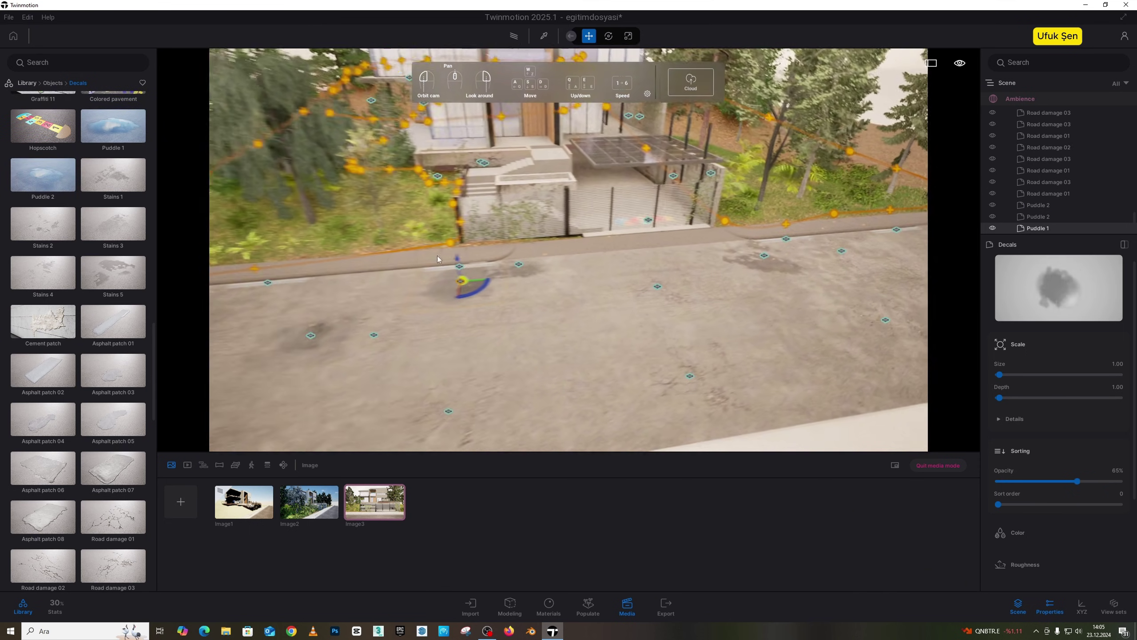
pyautogui.moveTo(95, 156); pyautogui.dragTo(605, 297)
pyautogui.press('d')
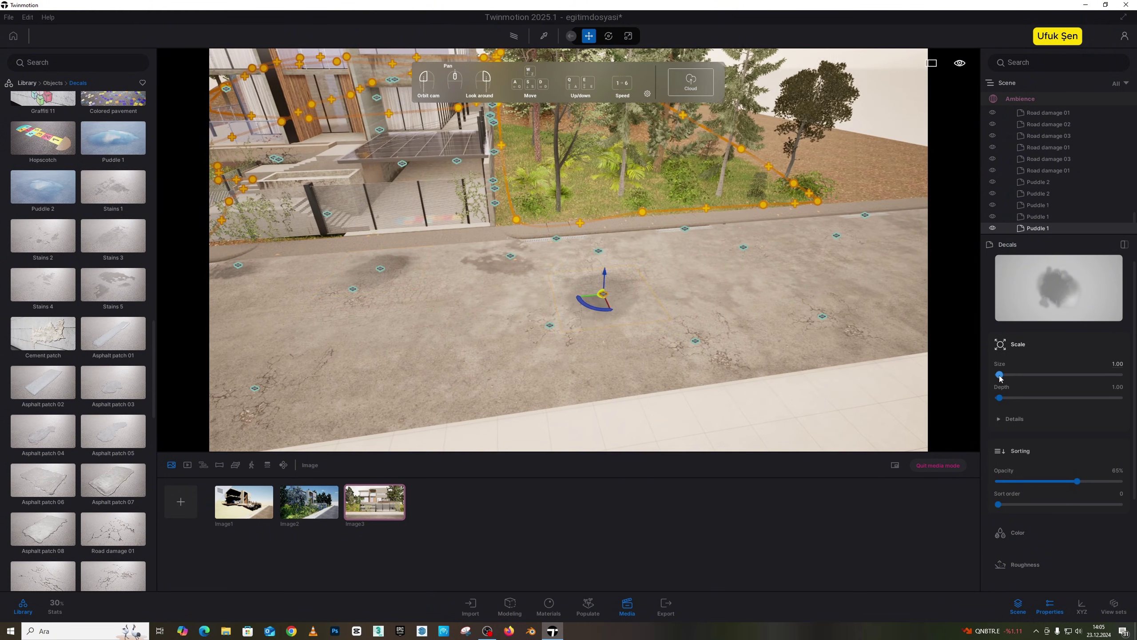
pyautogui.moveTo(999, 376); pyautogui.dragTo(1000, 375)
# Place a Stains 3 decal on the road before the far garden with size 4.75 and opacity 65%.
pyautogui.press('d')
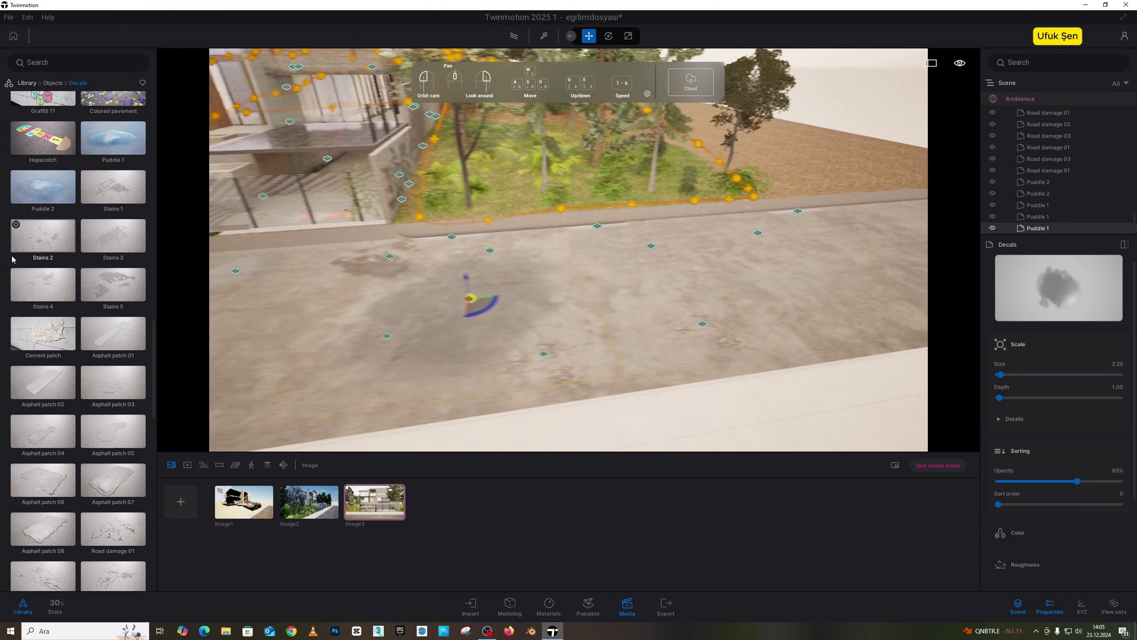
pyautogui.moveTo(113, 236); pyautogui.dragTo(695, 285)
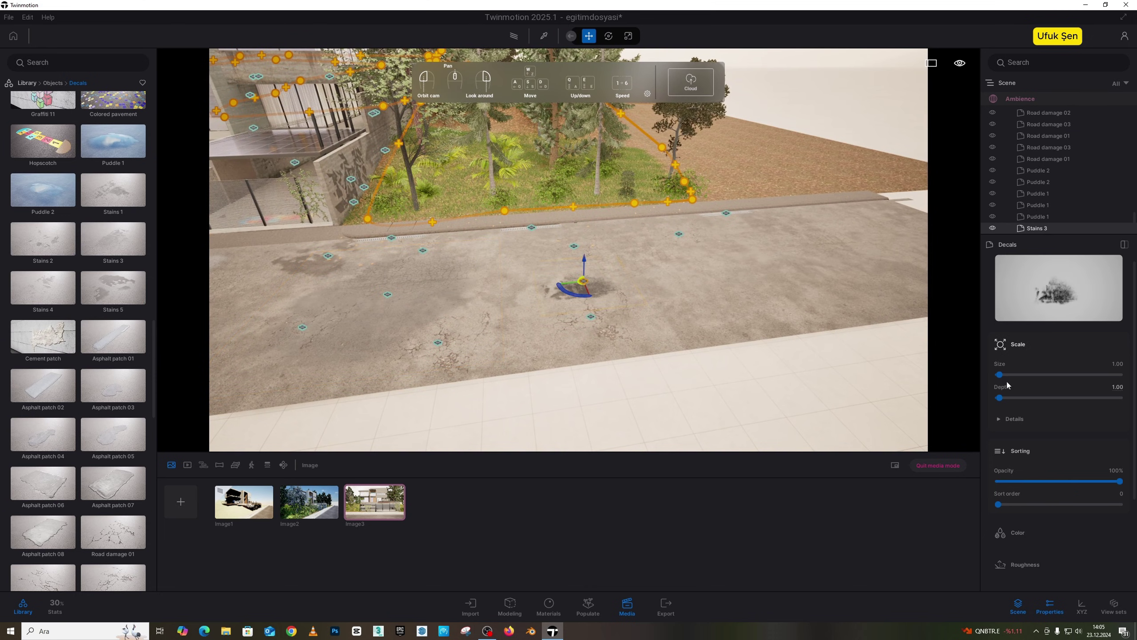
pyautogui.moveTo(999, 374); pyautogui.dragTo(1004, 374)
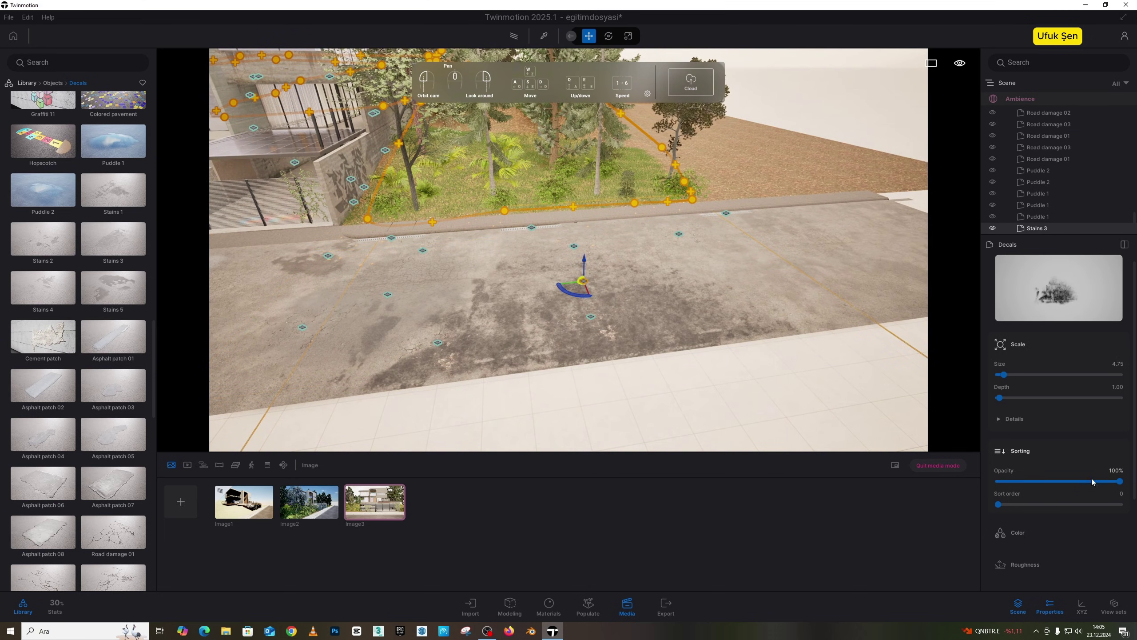
pyautogui.moveTo(1092, 481); pyautogui.dragTo(1076, 482)
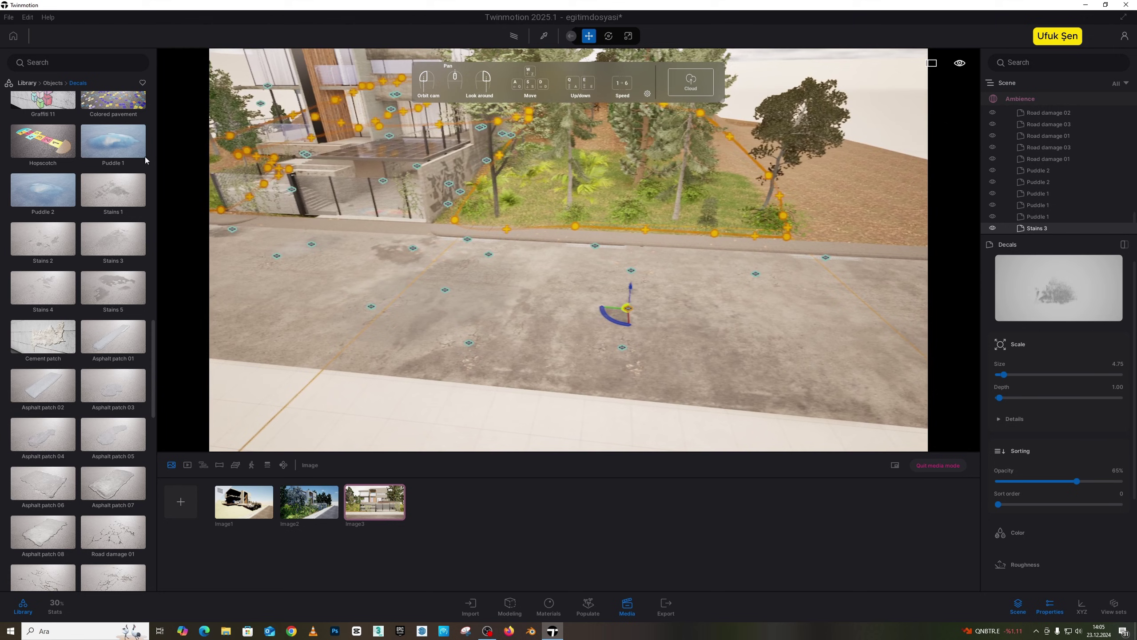
# Place another Puddle 1 decal near the curb at the far end of the road and set its size to 5.12.
pyautogui.moveTo(121, 190); pyautogui.dragTo(609, 265)
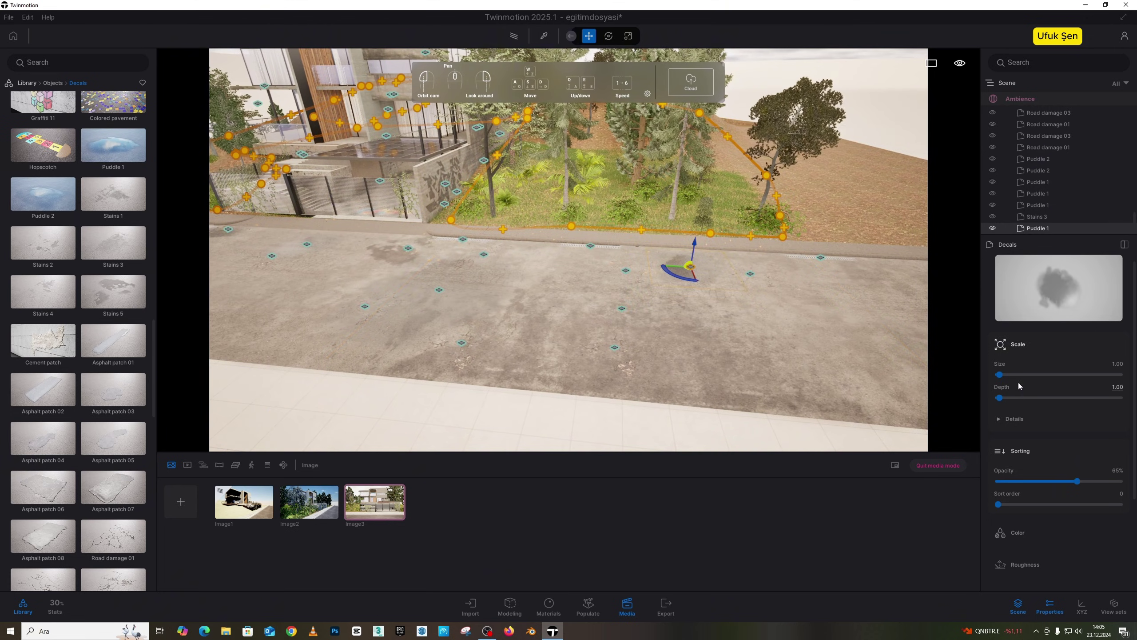
pyautogui.moveTo(999, 374); pyautogui.dragTo(1004, 375)
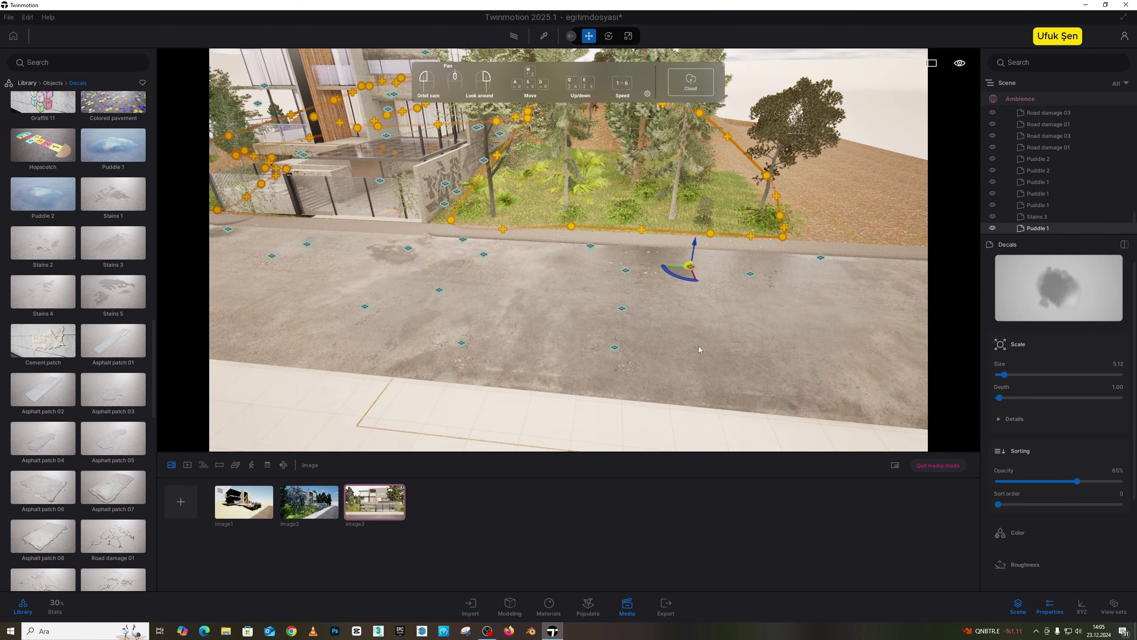
pyautogui.press('a')
pyautogui.moveTo(699, 350); pyautogui.dragTo(801, 306, button='right')
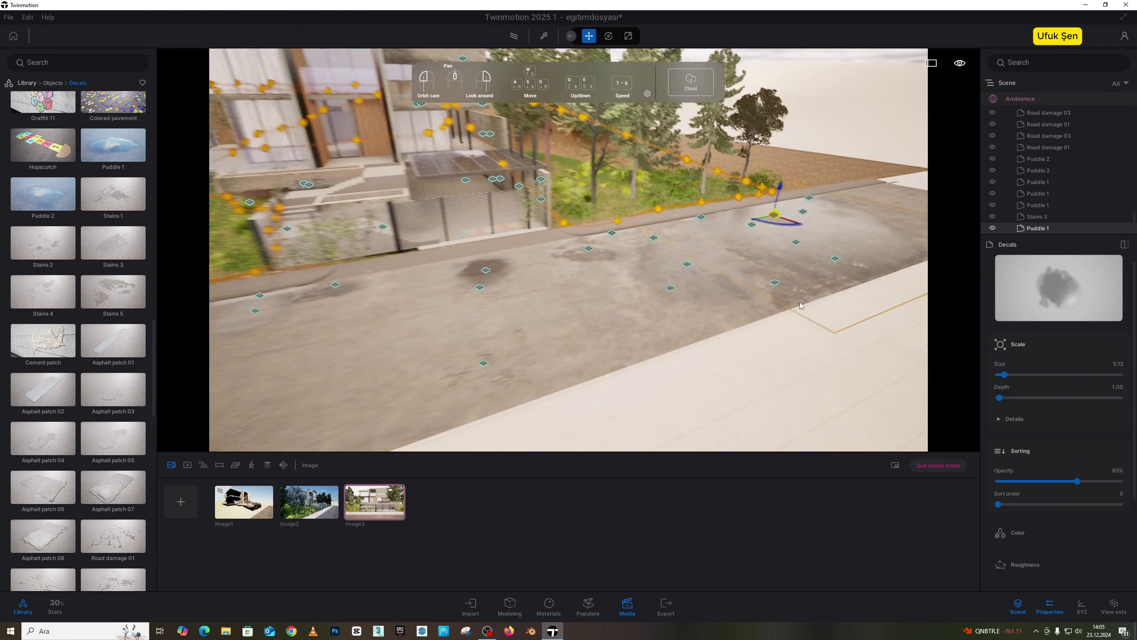
# Place two Puddle 1 decals on the road toward its near end, setting their sizes to 2.93 and 5.48.
pyautogui.moveTo(117, 147); pyautogui.dragTo(426, 366)
pyautogui.moveTo(1000, 376); pyautogui.dragTo(1002, 375)
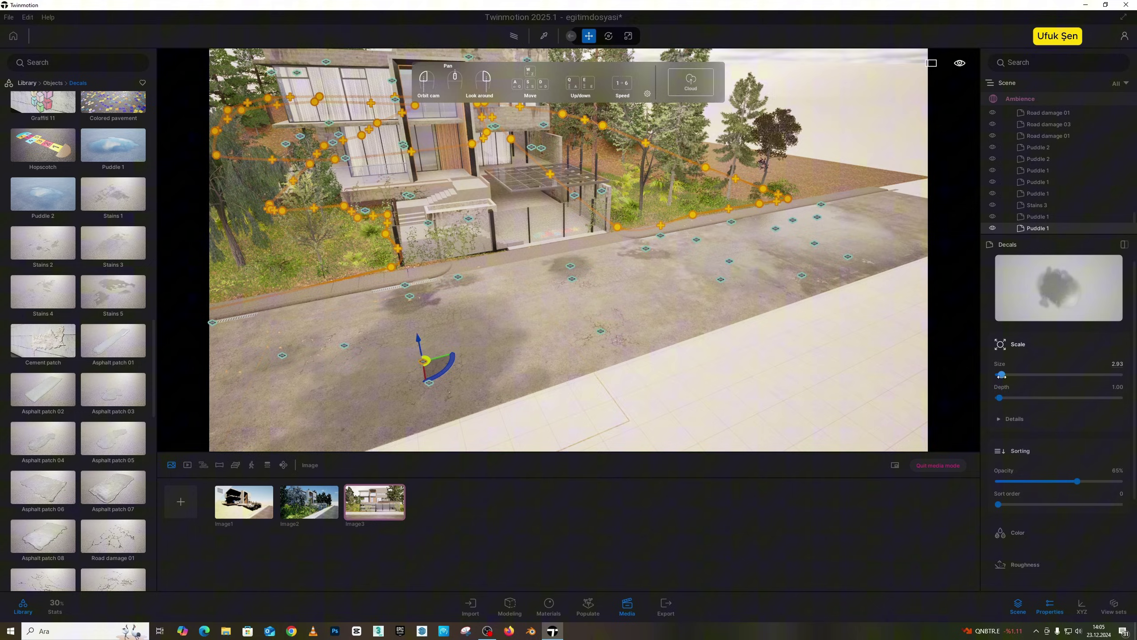
pyautogui.press('a')
pyautogui.moveTo(529, 358); pyautogui.dragTo(267, 252, button='right')
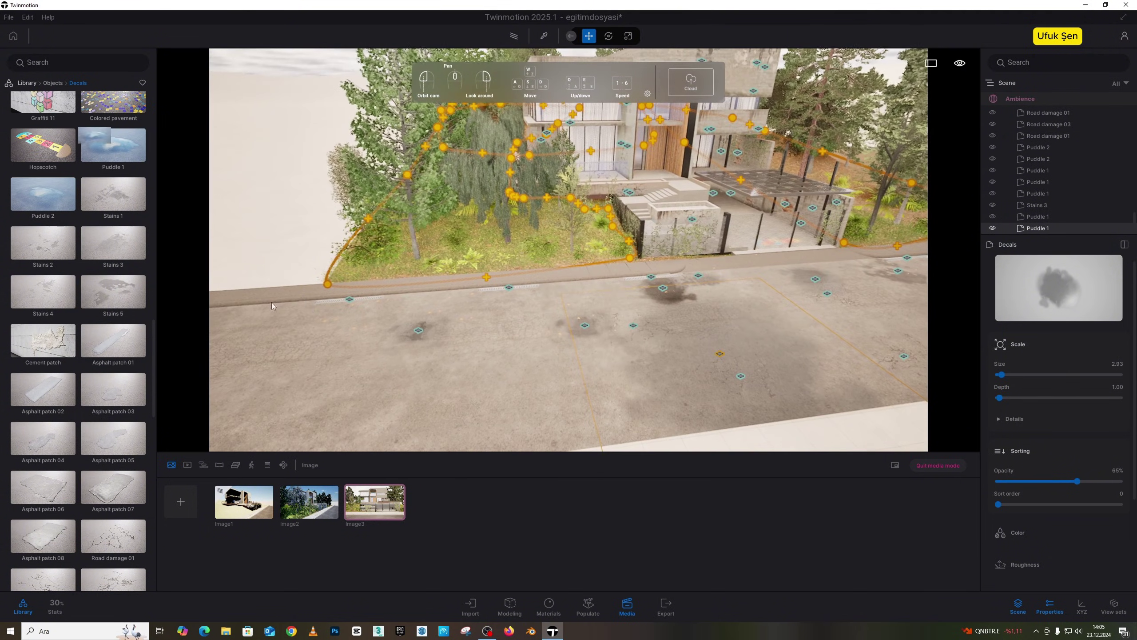
pyautogui.moveTo(116, 147); pyautogui.dragTo(348, 335)
pyautogui.moveTo(1000, 375); pyautogui.dragTo(1005, 376)
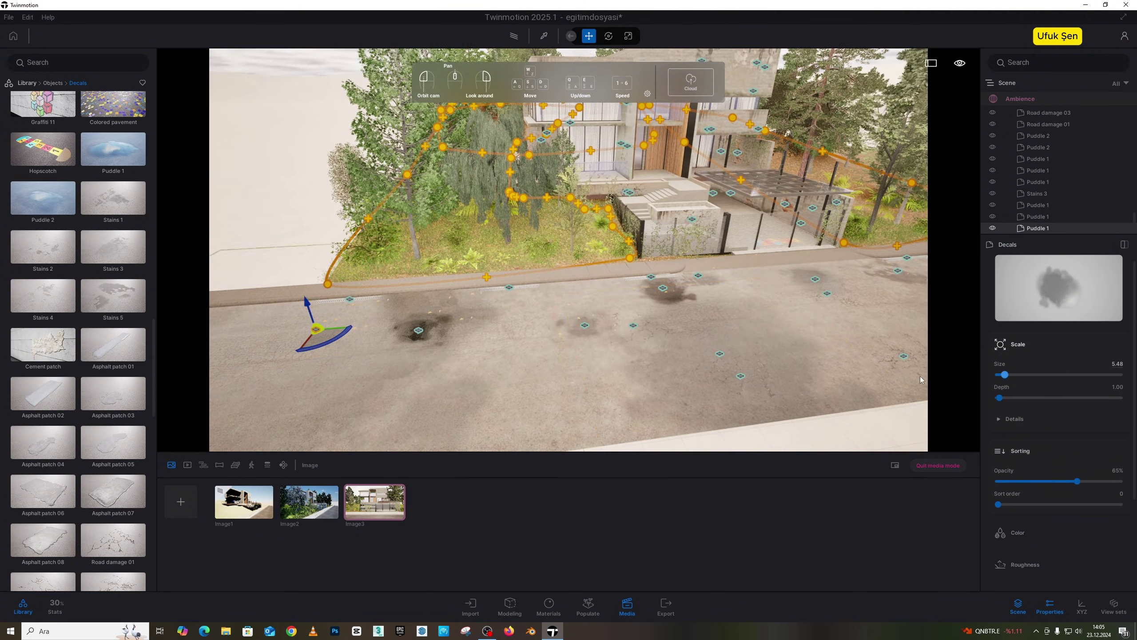
# Set up vegetation painting with the DeadLeaves 2 and DeadLeaves 1 assets and enlarge the brush diameter to 328.5 cm.
pyautogui.press('a')
pyautogui.moveTo(635, 364); pyautogui.dragTo(148, 116, button='right')
pyautogui.press('w')
pyautogui.press('q')
pyautogui.click(24, 83)
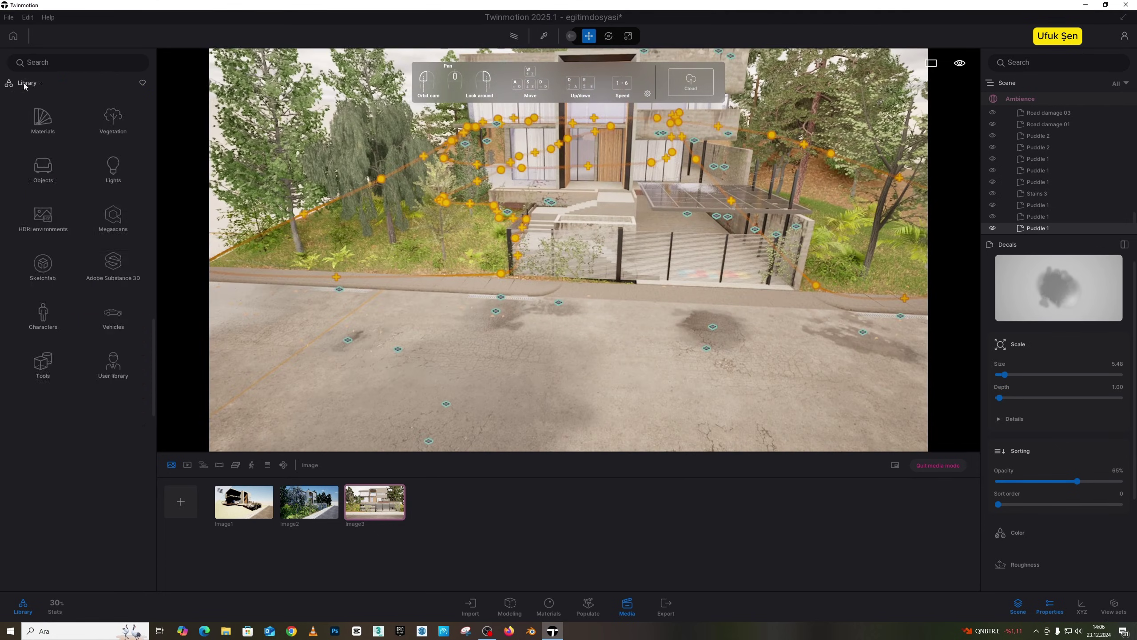
pyautogui.click(118, 129)
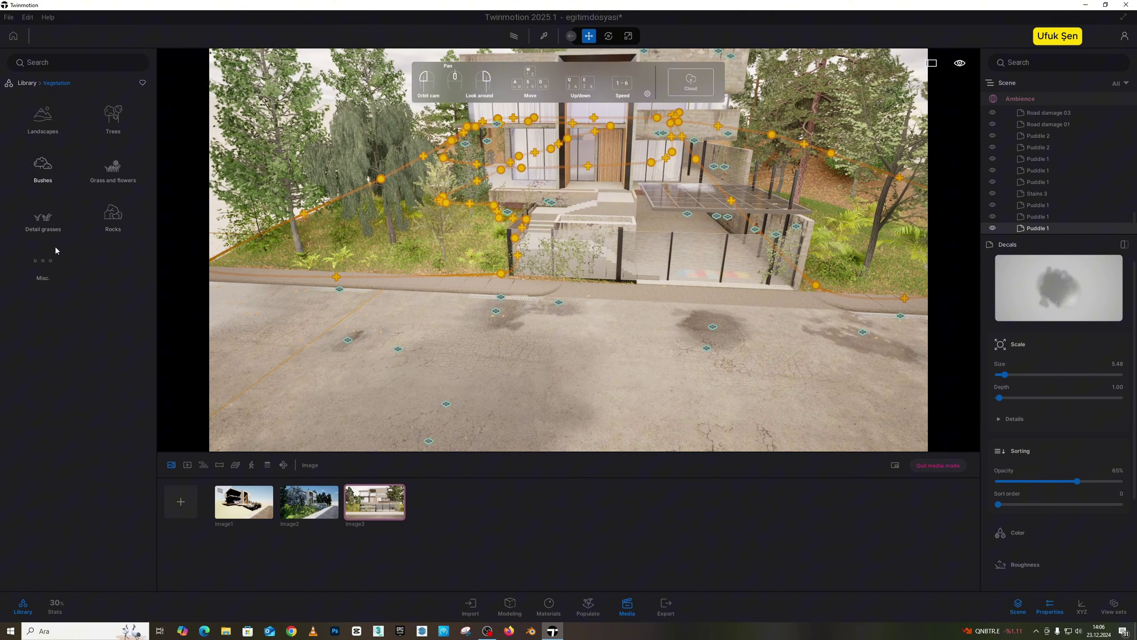
pyautogui.click(43, 264)
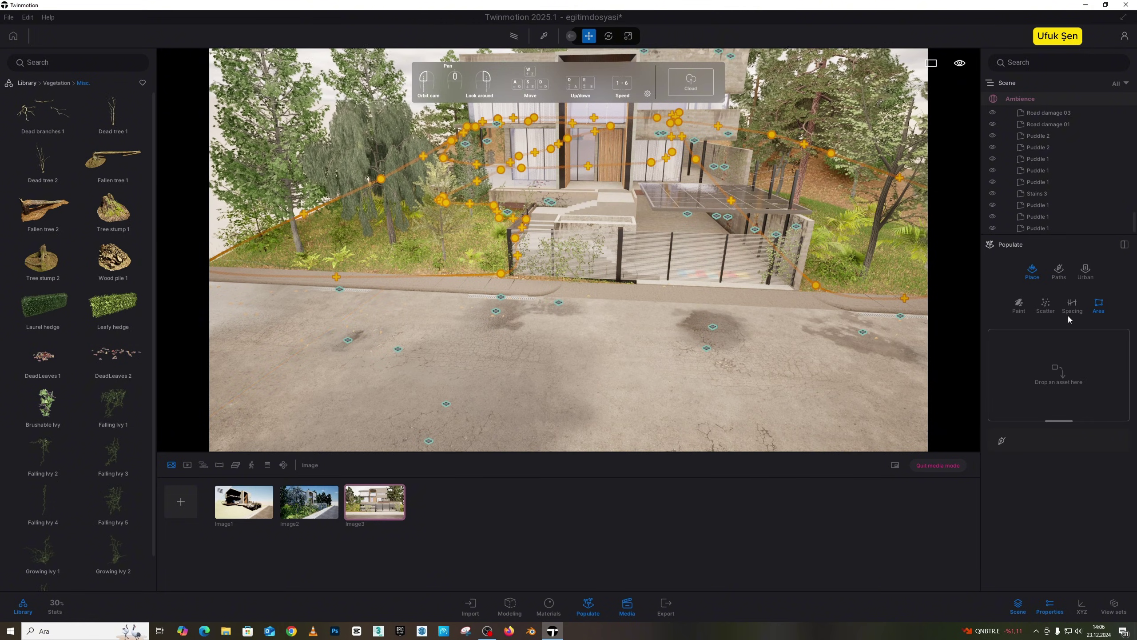
pyautogui.scroll(-5, 586, 335)
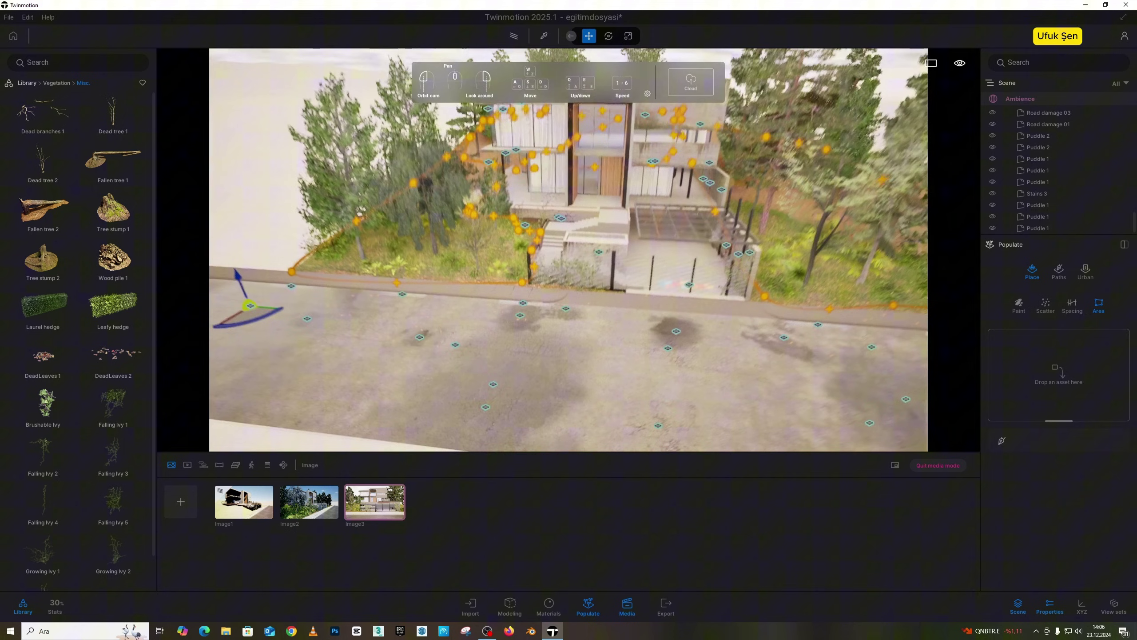
pyautogui.moveTo(814, 353); pyautogui.dragTo(838, 353, button='right')
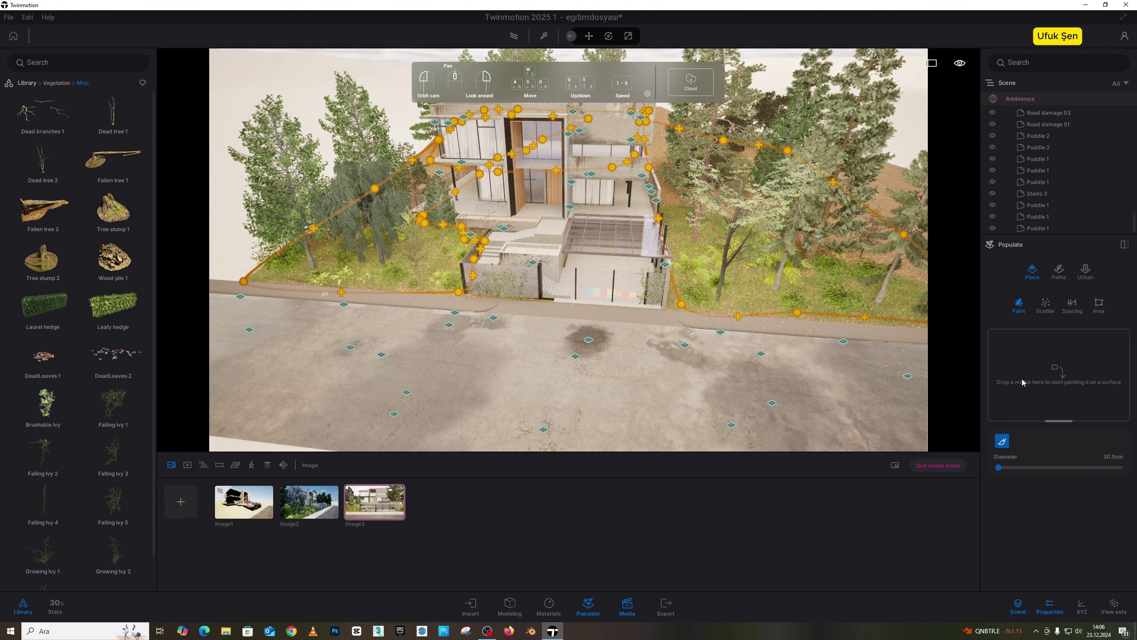
pyautogui.moveTo(108, 362); pyautogui.dragTo(1009, 375)
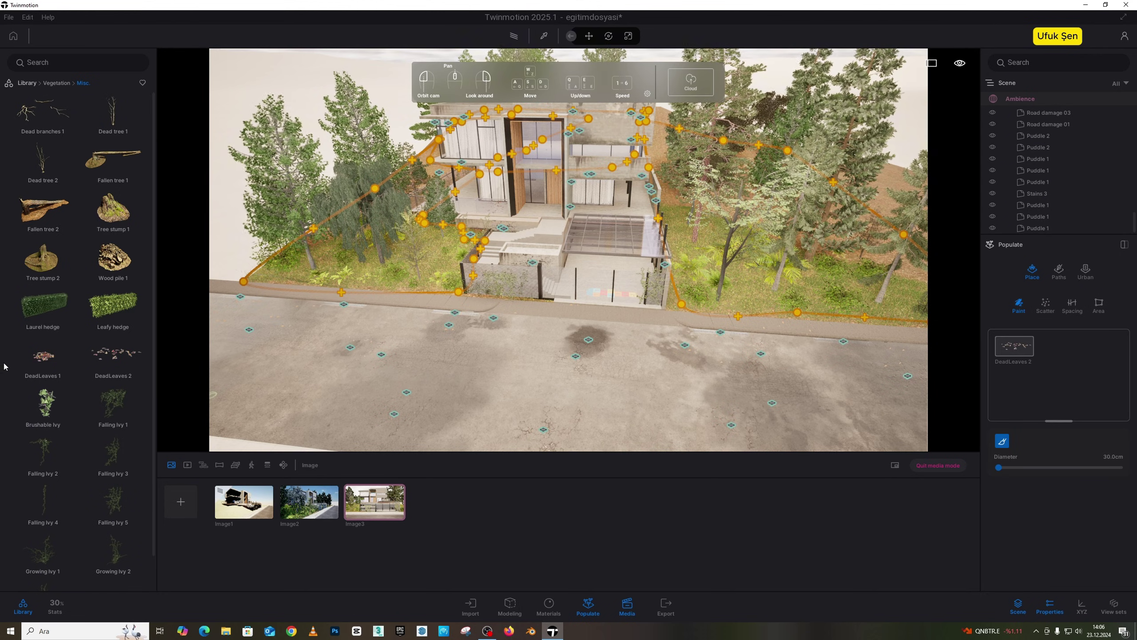
pyautogui.moveTo(43, 357); pyautogui.dragTo(1059, 375)
pyautogui.click(1002, 441)
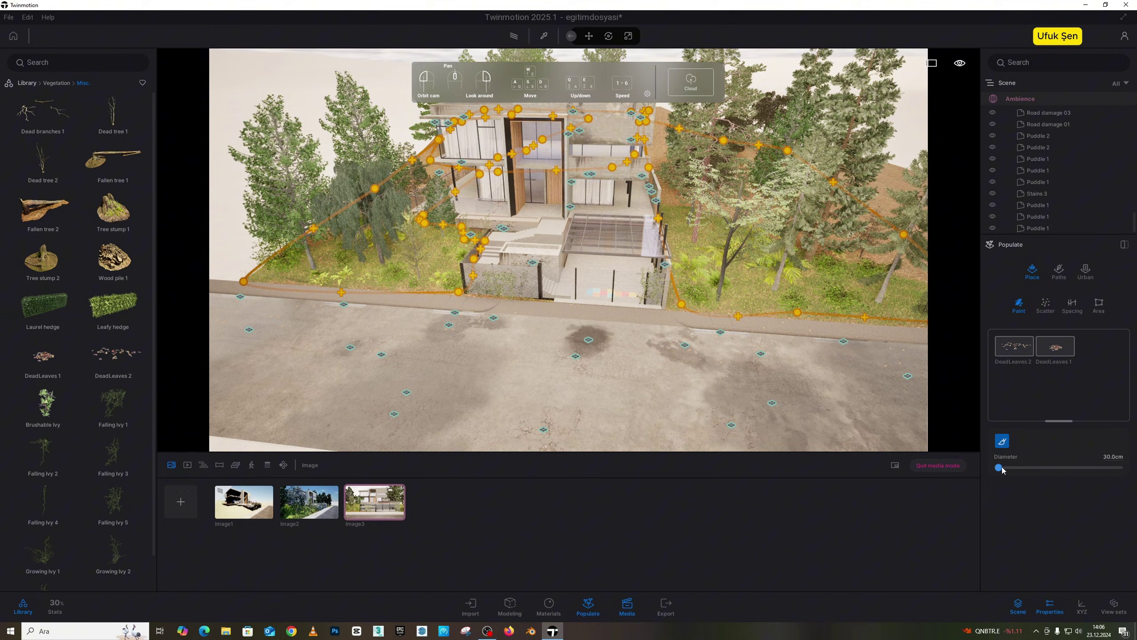
# Paint a trial band of dead leaves on the road before the near garden and inspect it up close.
pyautogui.moveTo(271, 333); pyautogui.dragTo(489, 357)
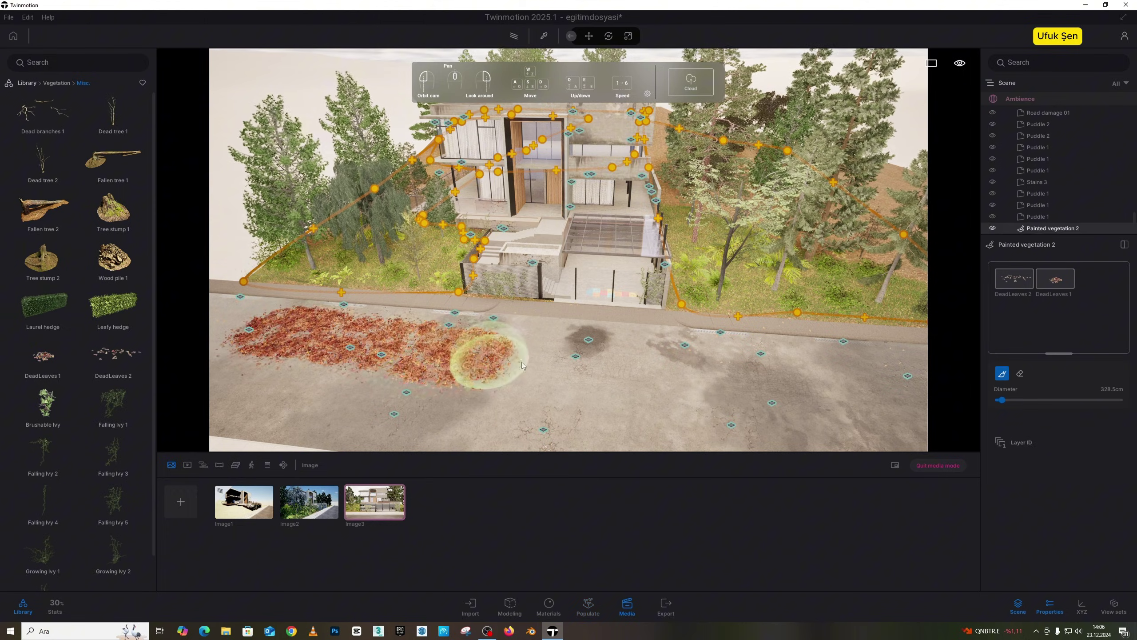
pyautogui.moveTo(493, 358); pyautogui.dragTo(323, 391, button='right')
pyautogui.scroll(6, 488, 365)
pyautogui.moveTo(555, 398); pyautogui.dragTo(956, 362, button='right')
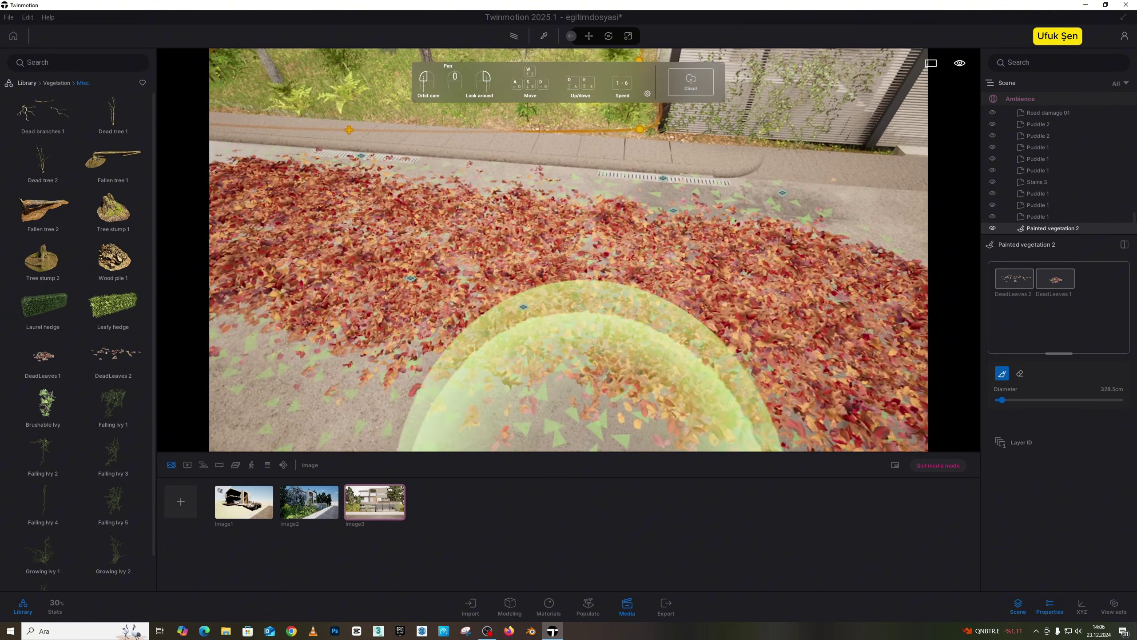
# Erase the trial band of dead leaves from the road.
pyautogui.scroll(-10, 957, 365)
pyautogui.click(1020, 373)
pyautogui.moveTo(664, 300); pyautogui.dragTo(286, 228)
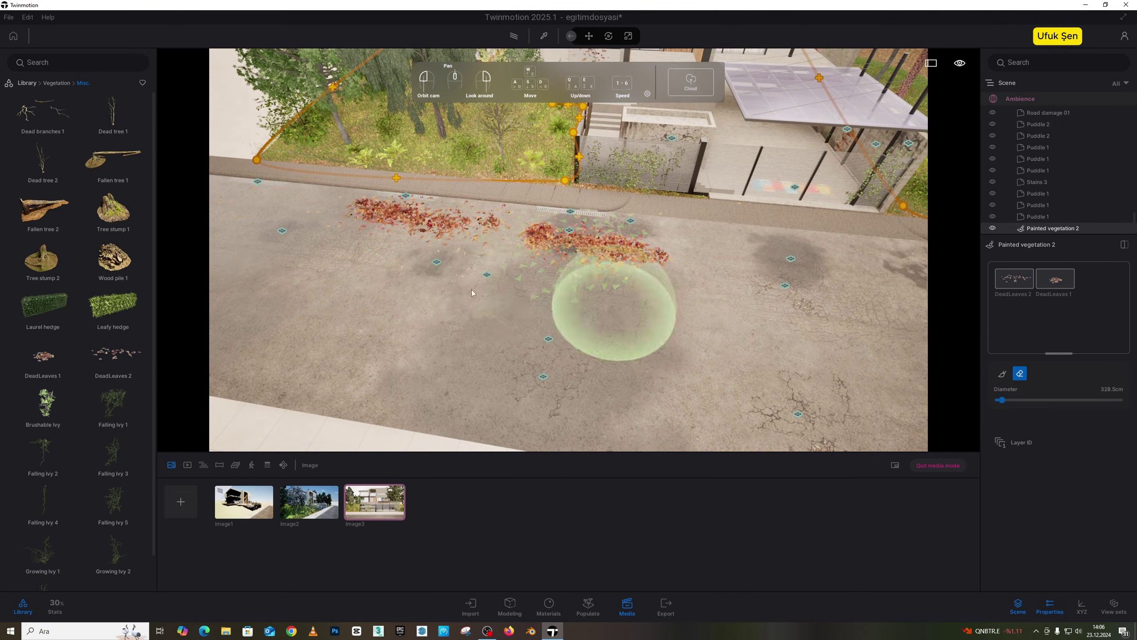
pyautogui.moveTo(471, 290)
pyautogui.mouseDown()
pyautogui.moveTo(613, 259)
pyautogui.moveTo(409, 231)
pyautogui.mouseUp()
pyautogui.scroll(-5, 761, 256)
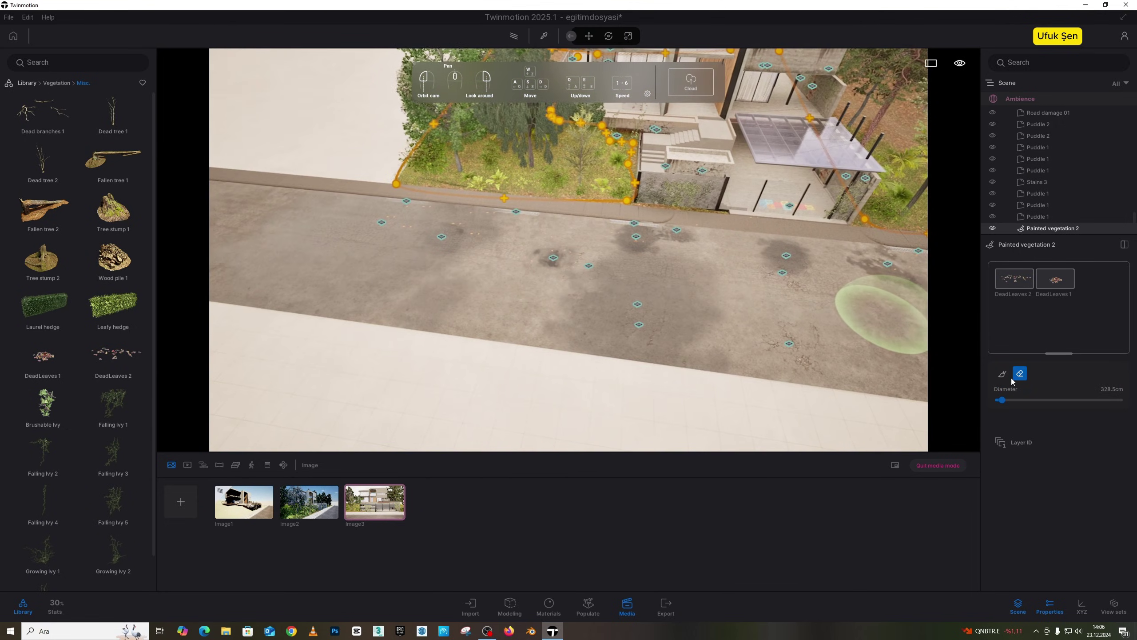
# Paint a continuous band of dead leaves on the road along the house-side curb, up to the far garden's end.
pyautogui.click(1003, 373)
pyautogui.moveTo(293, 224); pyautogui.dragTo(348, 226, button='right')
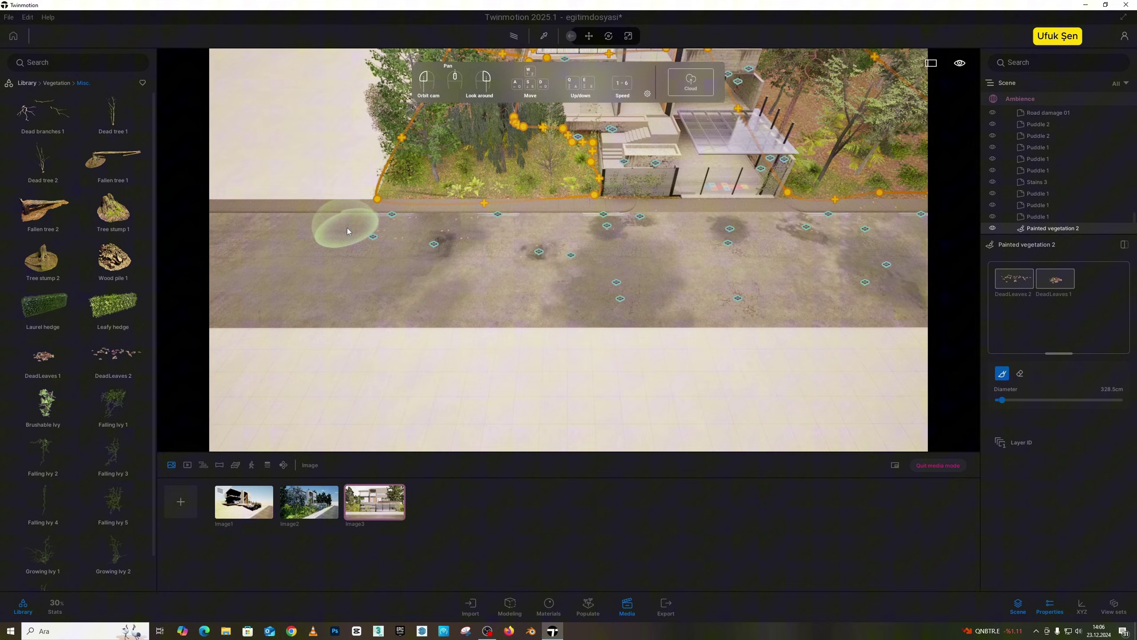
pyautogui.moveTo(346, 228); pyautogui.dragTo(781, 233)
pyautogui.press('d')
pyautogui.press('w')
pyautogui.moveTo(750, 242); pyautogui.dragTo(795, 251, button='right')
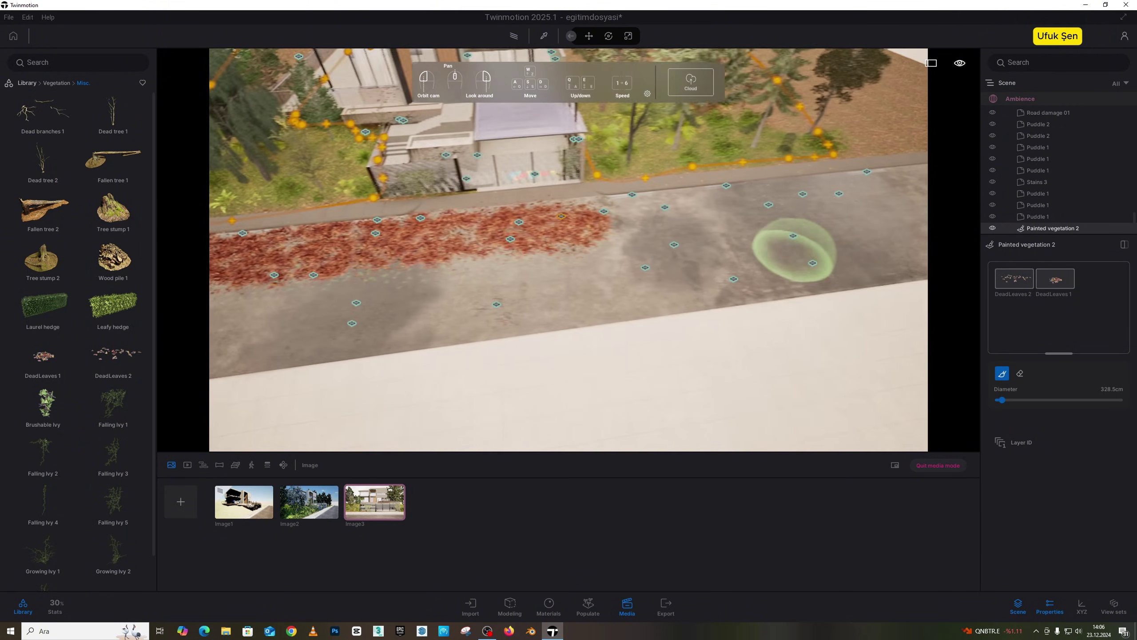
pyautogui.press('d')
pyautogui.moveTo(483, 220)
pyautogui.mouseDown()
pyautogui.moveTo(864, 181)
pyautogui.moveTo(848, 192)
pyautogui.mouseUp()
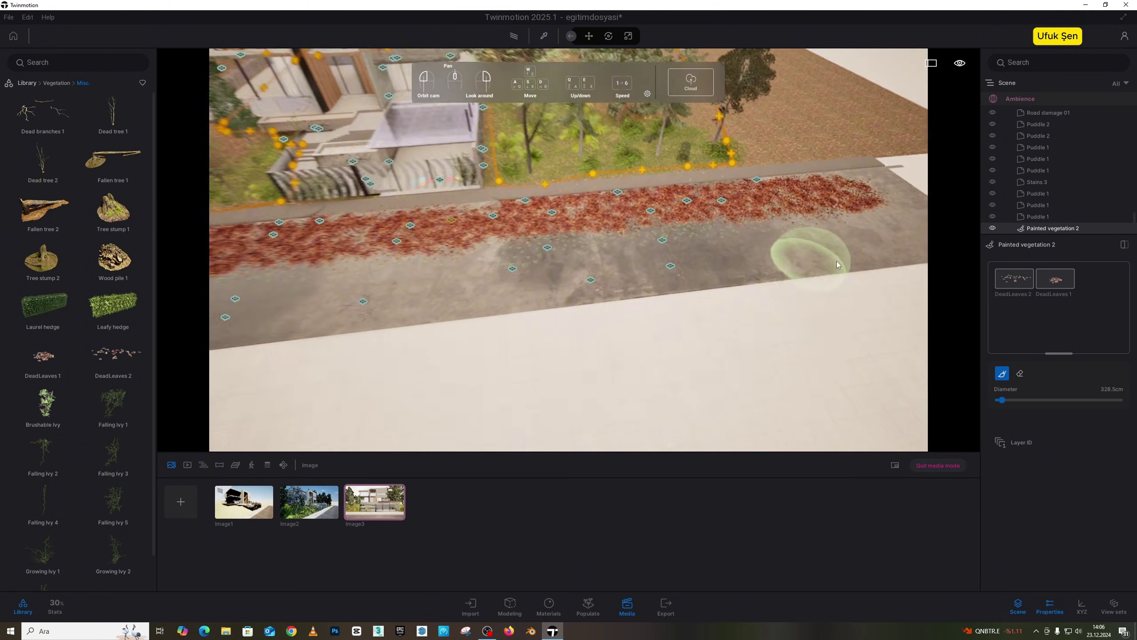
# Paint a second band of dead leaves along the road edge opposite the house.
pyautogui.press('s')
pyautogui.moveTo(824, 278); pyautogui.dragTo(278, 333)
pyautogui.press('a')
pyautogui.press('a')
pyautogui.press('a')
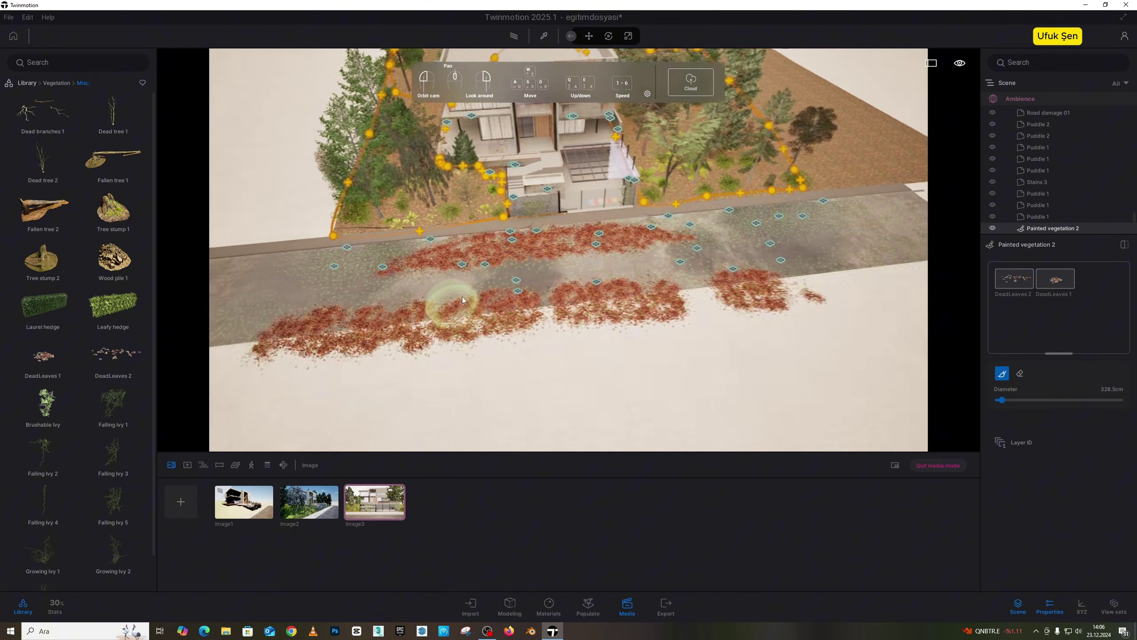
# Extend the house-side band of dead leaves to the outer corner of the near garden.
pyautogui.moveTo(462, 298); pyautogui.dragTo(361, 264, button='right')
pyautogui.moveTo(360, 264); pyautogui.dragTo(472, 269)
pyautogui.press('w')
pyautogui.moveTo(473, 269); pyautogui.dragTo(545, 314, button='right')
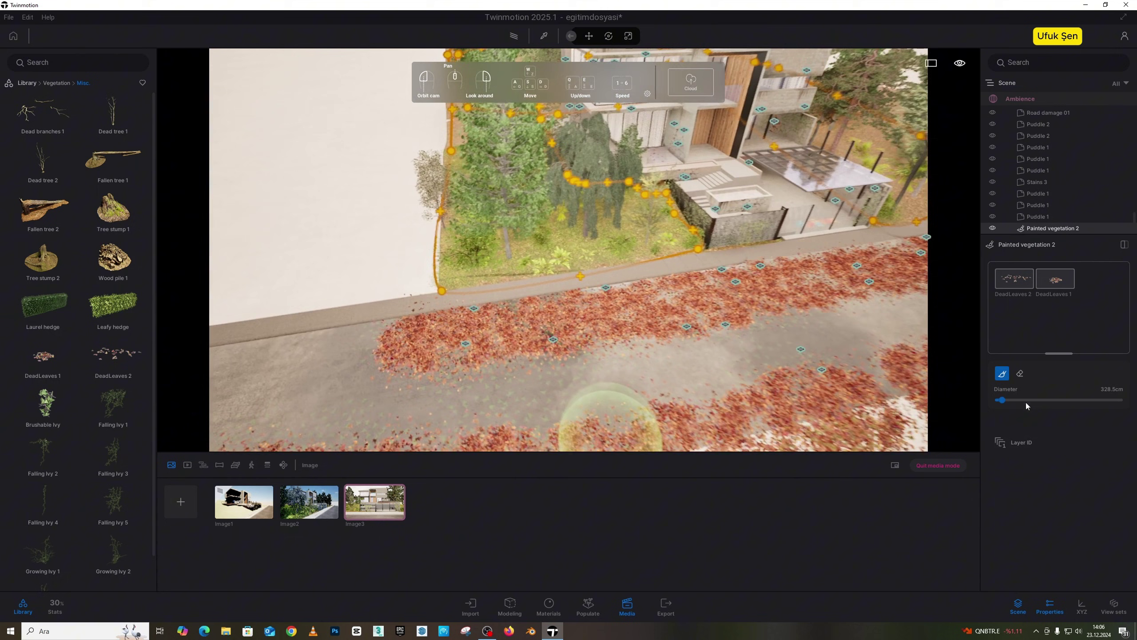
# Erase the road-side part of the house-side leaf band, leaving thin patches along the curb.
pyautogui.click(1020, 373)
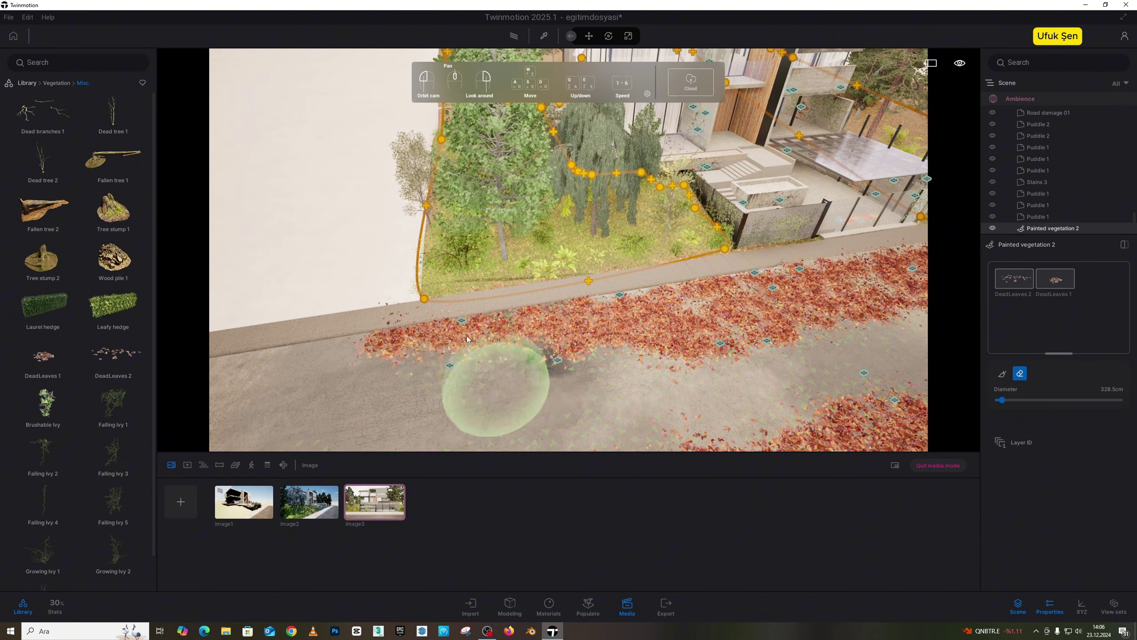
pyautogui.moveTo(467, 339)
pyautogui.mouseDown()
pyautogui.moveTo(503, 363)
pyautogui.moveTo(655, 357)
pyautogui.moveTo(526, 384)
pyautogui.moveTo(686, 362)
pyautogui.moveTo(499, 351)
pyautogui.moveTo(629, 334)
pyautogui.moveTo(539, 326)
pyautogui.moveTo(581, 344)
pyautogui.moveTo(770, 313)
pyautogui.moveTo(550, 336)
pyautogui.moveTo(864, 300)
pyautogui.moveTo(492, 324)
pyautogui.moveTo(703, 251)
pyautogui.moveTo(399, 286)
pyautogui.moveTo(477, 303)
pyautogui.moveTo(679, 269)
pyautogui.moveTo(652, 267)
pyautogui.mouseUp()
pyautogui.press('d')
pyautogui.press('d')
pyautogui.press('d')
pyautogui.press('d')
pyautogui.press('d')
pyautogui.press('d')
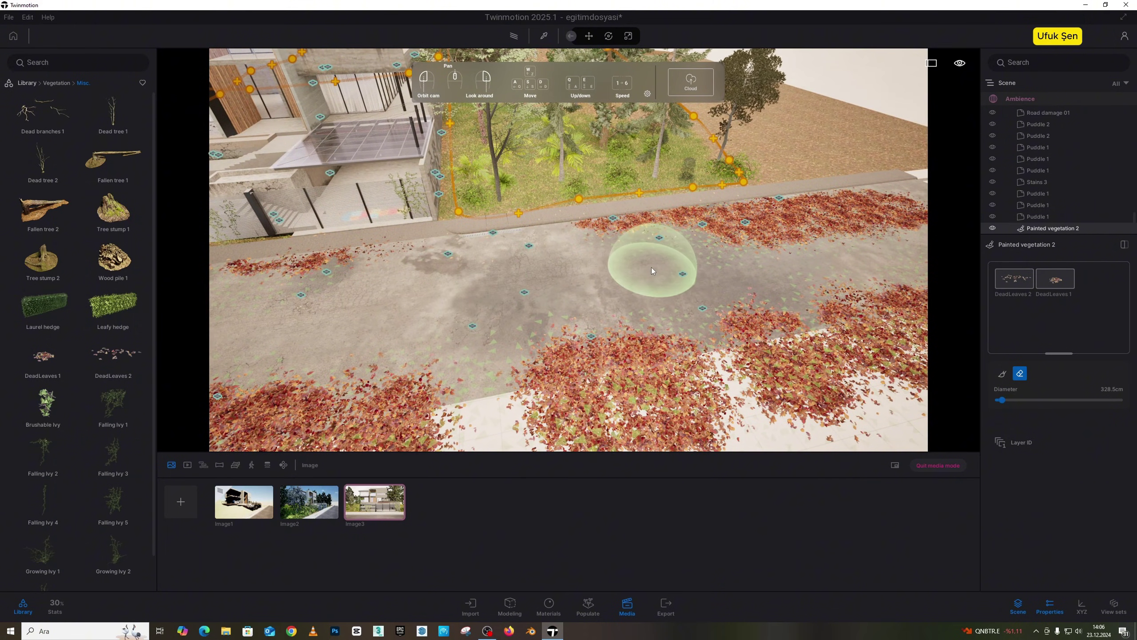
# Undo the last eraser strokes and trim the leaves before the far garden to a narrow strip along the curb.
pyautogui.hotkey('ctrl', 'z')
pyautogui.hotkey('ctrl', 'z')
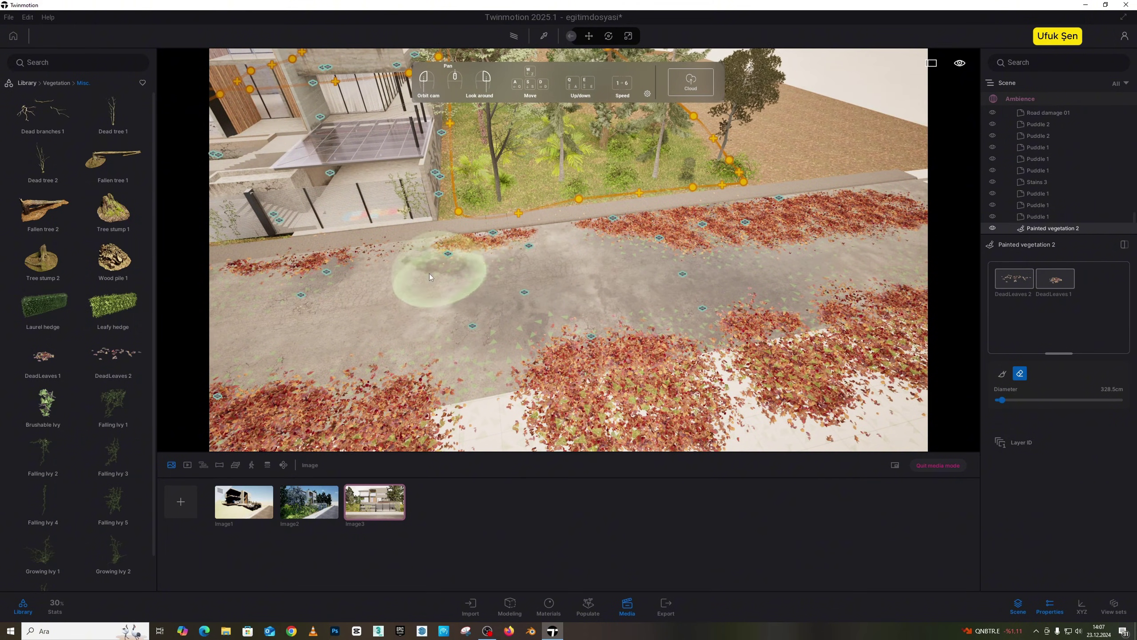
pyautogui.moveTo(455, 277)
pyautogui.mouseDown()
pyautogui.moveTo(521, 289)
pyautogui.moveTo(630, 277)
pyautogui.moveTo(582, 267)
pyautogui.moveTo(699, 268)
pyautogui.moveTo(902, 206)
pyautogui.moveTo(791, 217)
pyautogui.moveTo(730, 249)
pyautogui.mouseUp()
pyautogui.press('d')
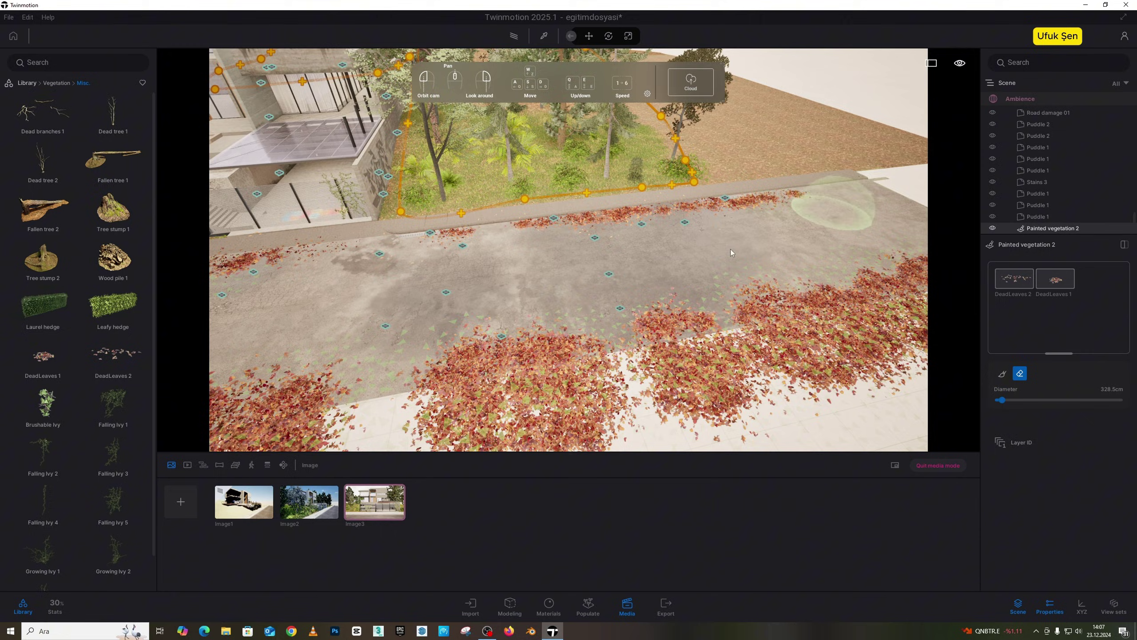
# Thin the dead leaves along the opposite road edge at the far end into scattered patches.
pyautogui.press('s')
pyautogui.press('d')
pyautogui.moveTo(397, 386)
pyautogui.mouseDown()
pyautogui.moveTo(795, 323)
pyautogui.moveTo(796, 242)
pyautogui.moveTo(688, 262)
pyautogui.moveTo(762, 246)
pyautogui.moveTo(898, 254)
pyautogui.moveTo(777, 379)
pyautogui.mouseUp()
pyautogui.press('a')
pyautogui.press('w')
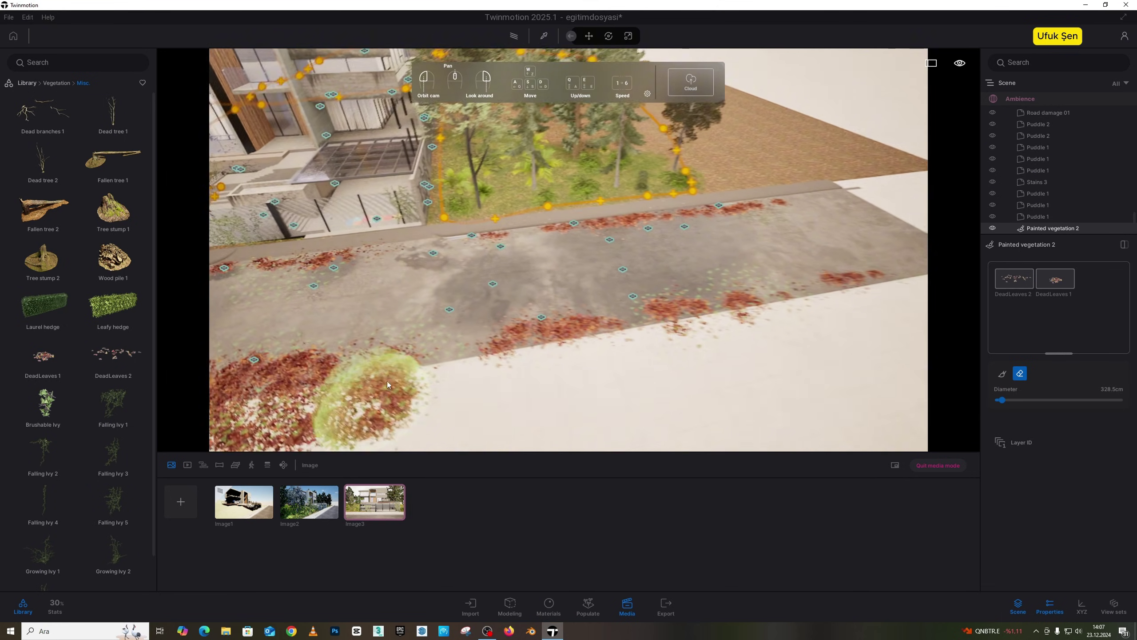
# Trim the rest of the opposite-edge leaf band to a narrow strip and clear its leaves at the road's near end.
pyautogui.moveTo(387, 380); pyautogui.dragTo(697, 288, button='middle')
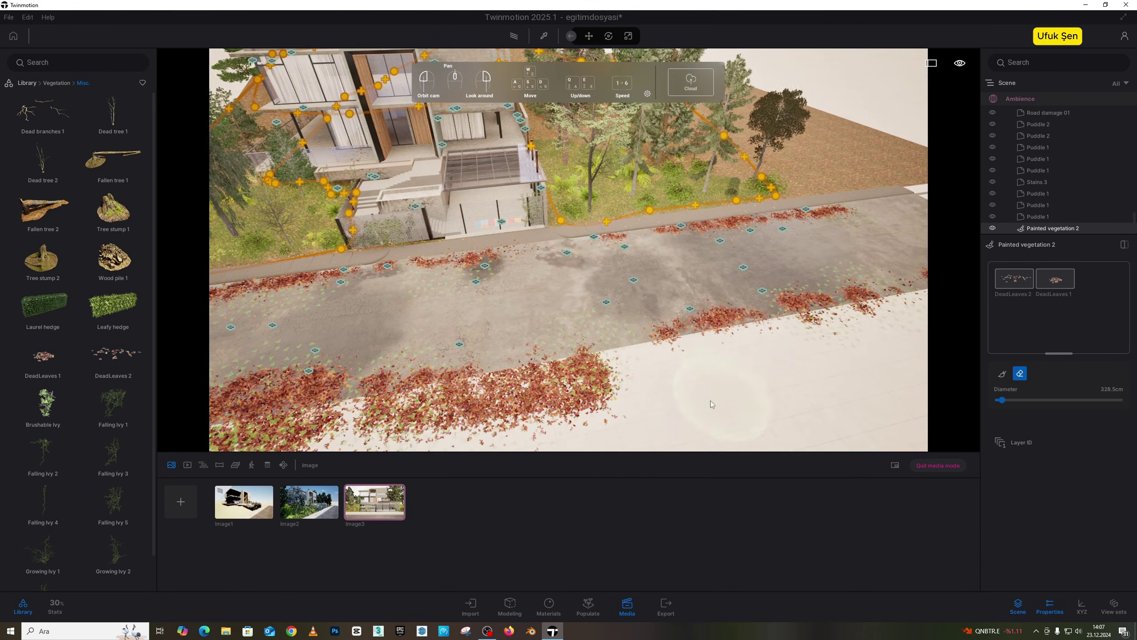
pyautogui.moveTo(711, 400); pyautogui.dragTo(564, 412)
pyautogui.press('s')
pyautogui.press('a')
pyautogui.press('a')
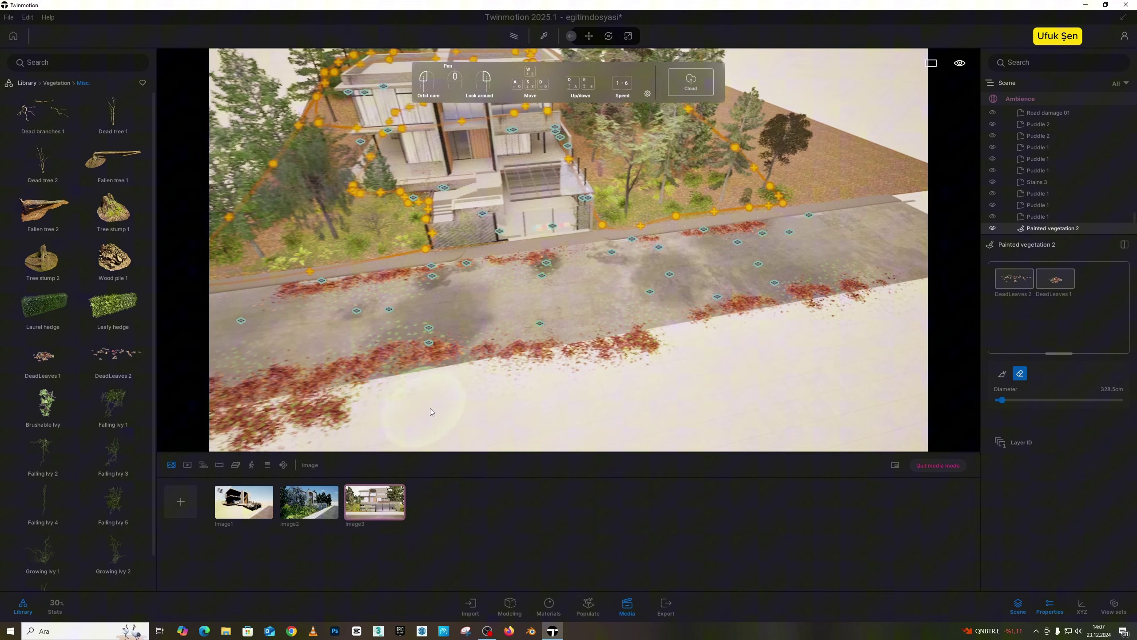
pyautogui.moveTo(430, 408); pyautogui.dragTo(345, 441, button='middle')
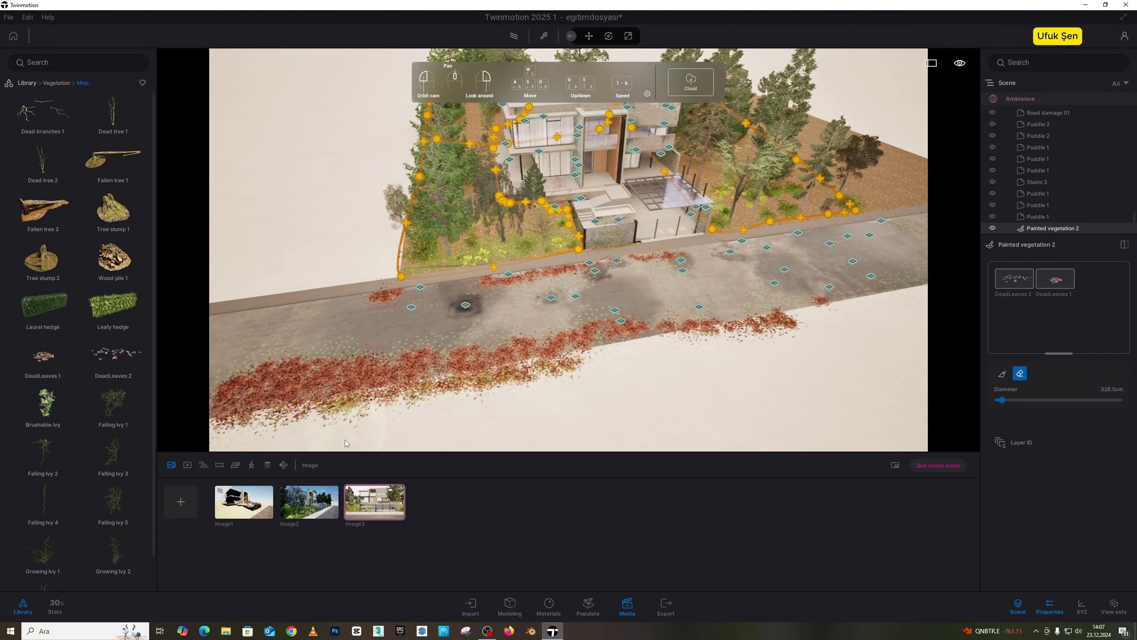
pyautogui.moveTo(302, 356)
pyautogui.mouseDown()
pyautogui.moveTo(236, 351)
pyautogui.moveTo(444, 343)
pyautogui.mouseUp()
pyautogui.moveTo(707, 282)
pyautogui.mouseDown()
pyautogui.moveTo(370, 352)
pyautogui.moveTo(592, 385)
pyautogui.moveTo(371, 424)
pyautogui.moveTo(562, 389)
pyautogui.moveTo(472, 402)
pyautogui.moveTo(380, 386)
pyautogui.moveTo(222, 386)
pyautogui.moveTo(366, 355)
pyautogui.mouseUp()
pyautogui.press('s')
pyautogui.press('a')
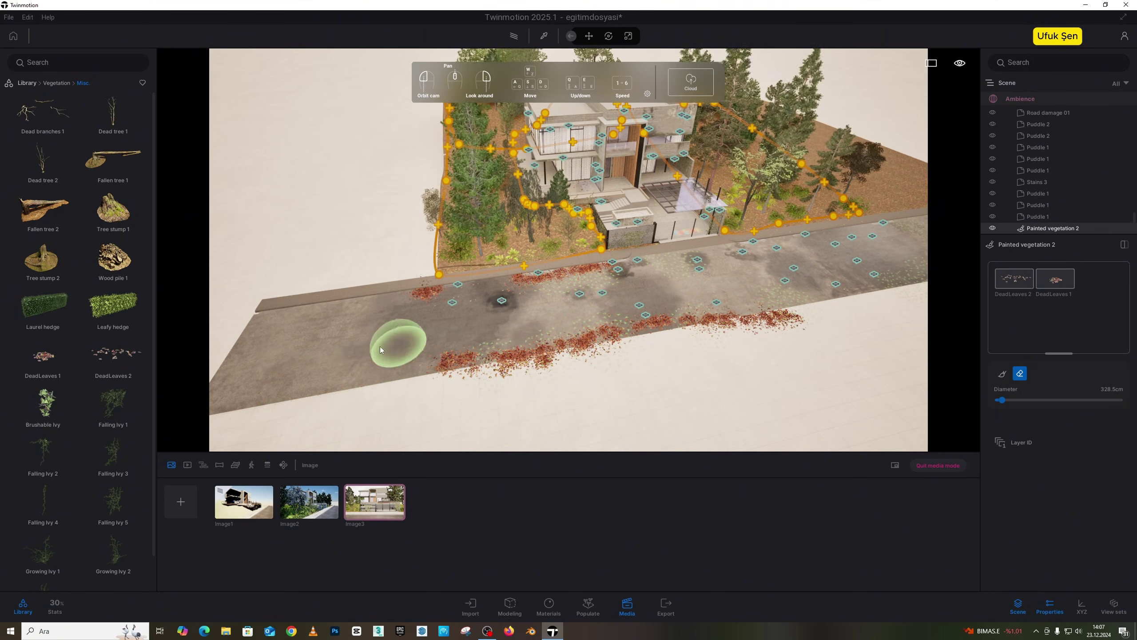
# Inspect the leaf strips up close and erase excess leaves around the drain grate before the near garden.
pyautogui.scroll(3, 339, 367)
pyautogui.moveTo(347, 342); pyautogui.dragTo(561, 305, button='right')
pyautogui.scroll(3, 629, 292)
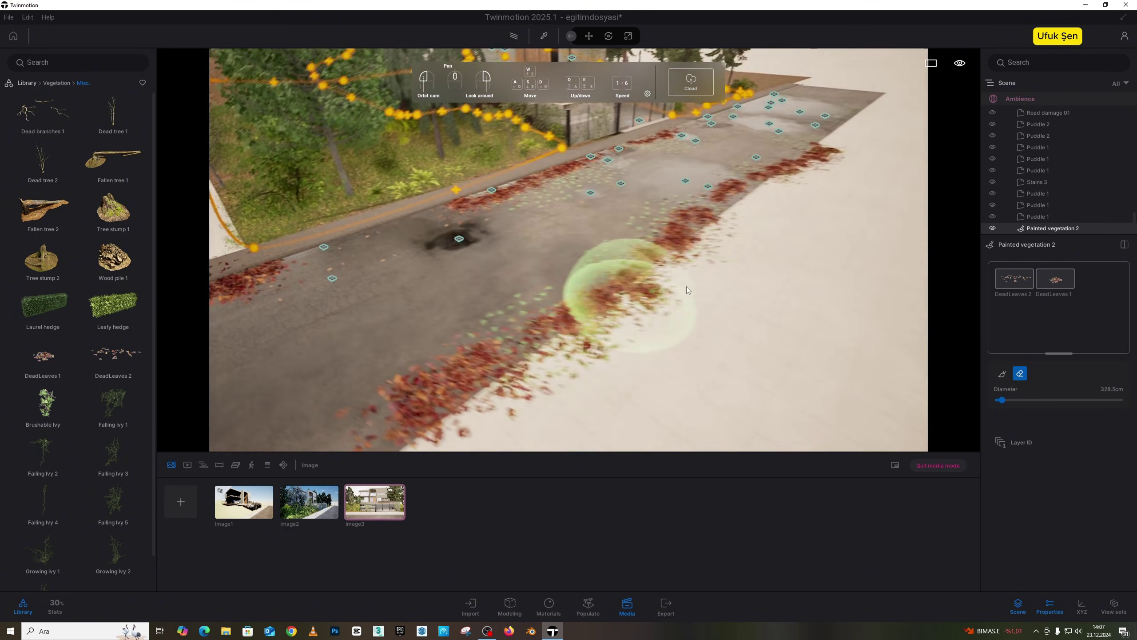
pyautogui.scroll(5, 462, 292)
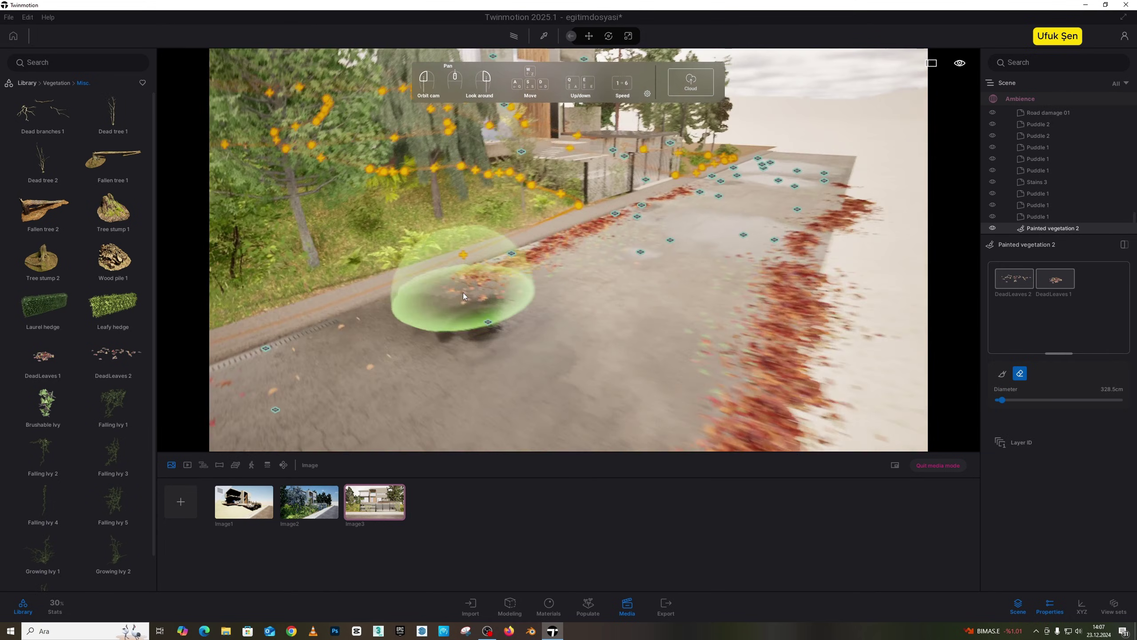
pyautogui.moveTo(560, 296)
pyautogui.mouseDown(button='right')
pyautogui.moveTo(332, 251)
pyautogui.moveTo(291, 255)
pyautogui.moveTo(475, 287)
pyautogui.mouseUp(button='right')
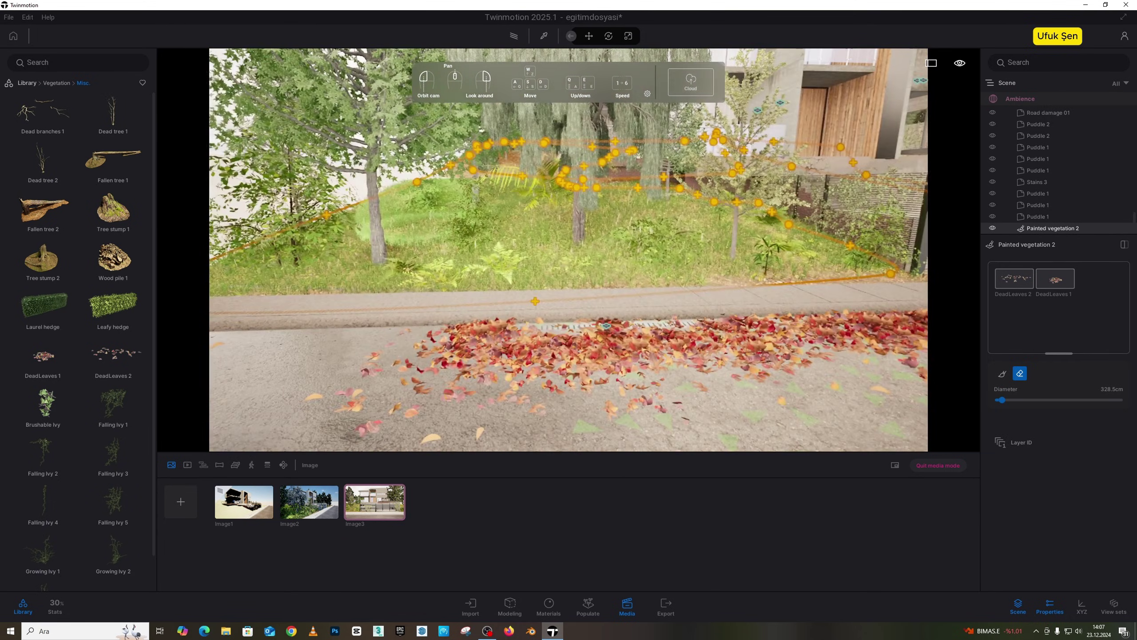
pyautogui.scroll(2, 544, 292)
pyautogui.moveTo(568, 261); pyautogui.dragTo(332, 274, button='right')
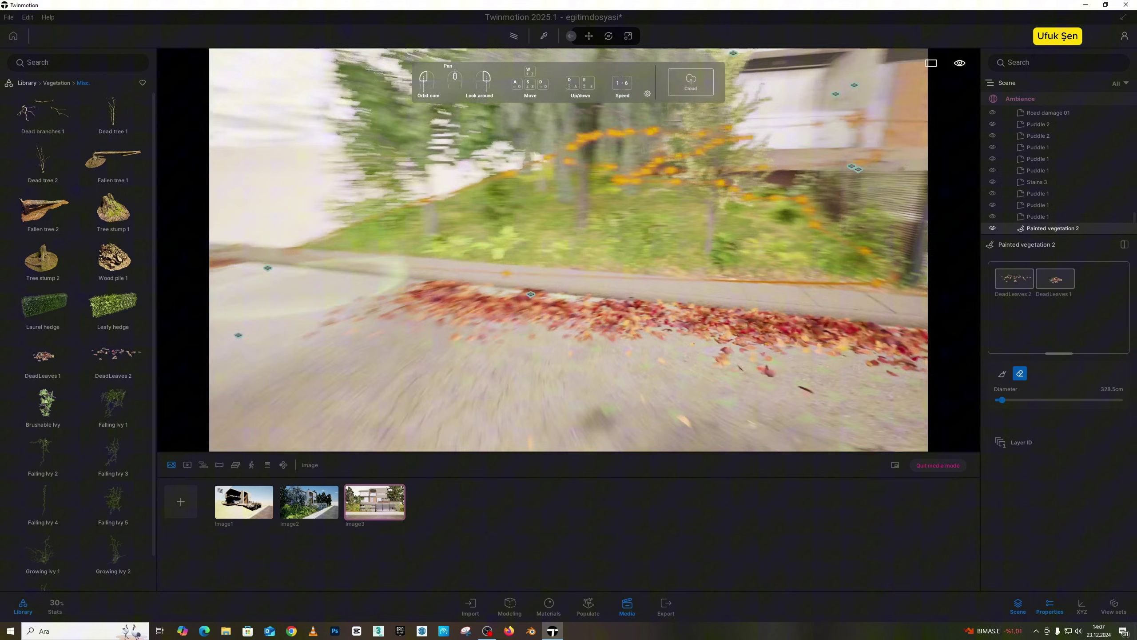
pyautogui.scroll(-4, 575, 278)
pyautogui.moveTo(576, 277); pyautogui.dragTo(585, 271, button='right')
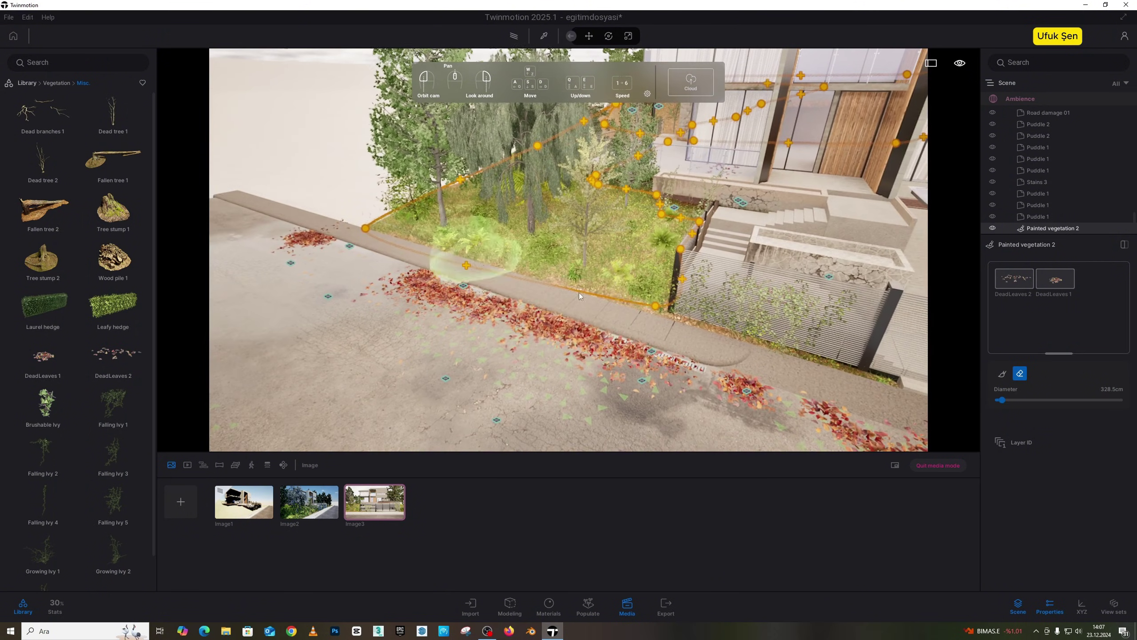
pyautogui.scroll(-2, 627, 303)
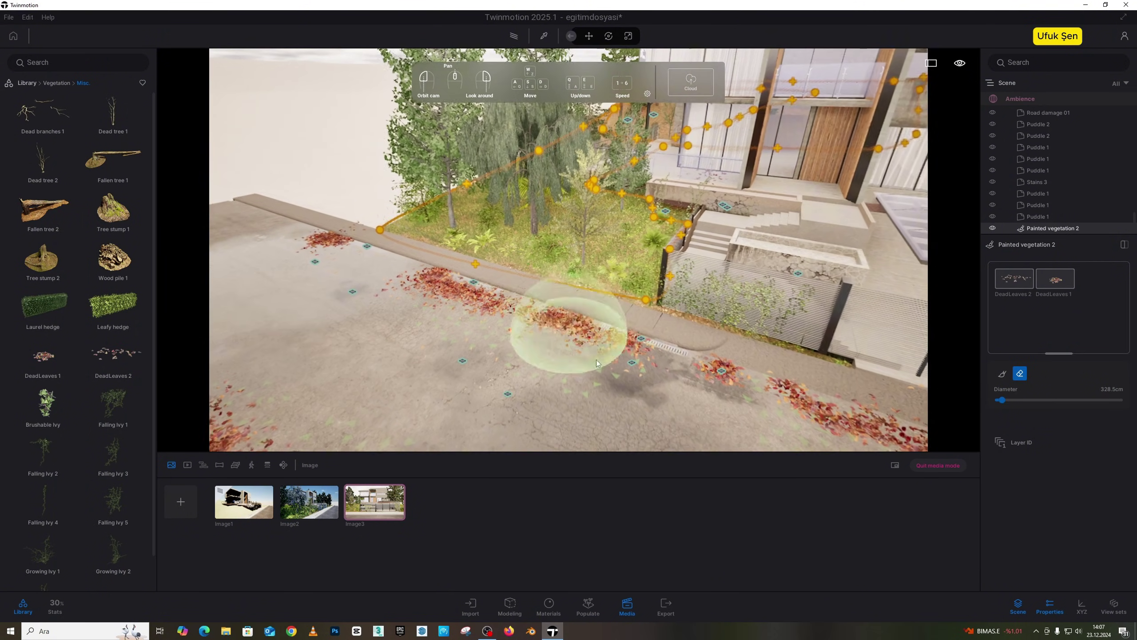
pyautogui.moveTo(596, 359)
pyautogui.mouseDown()
pyautogui.moveTo(596, 388)
pyautogui.moveTo(501, 368)
pyautogui.mouseUp()
pyautogui.moveTo(501, 367)
pyautogui.mouseDown(button='right')
pyautogui.moveTo(559, 390)
pyautogui.moveTo(627, 322)
pyautogui.mouseUp(button='right')
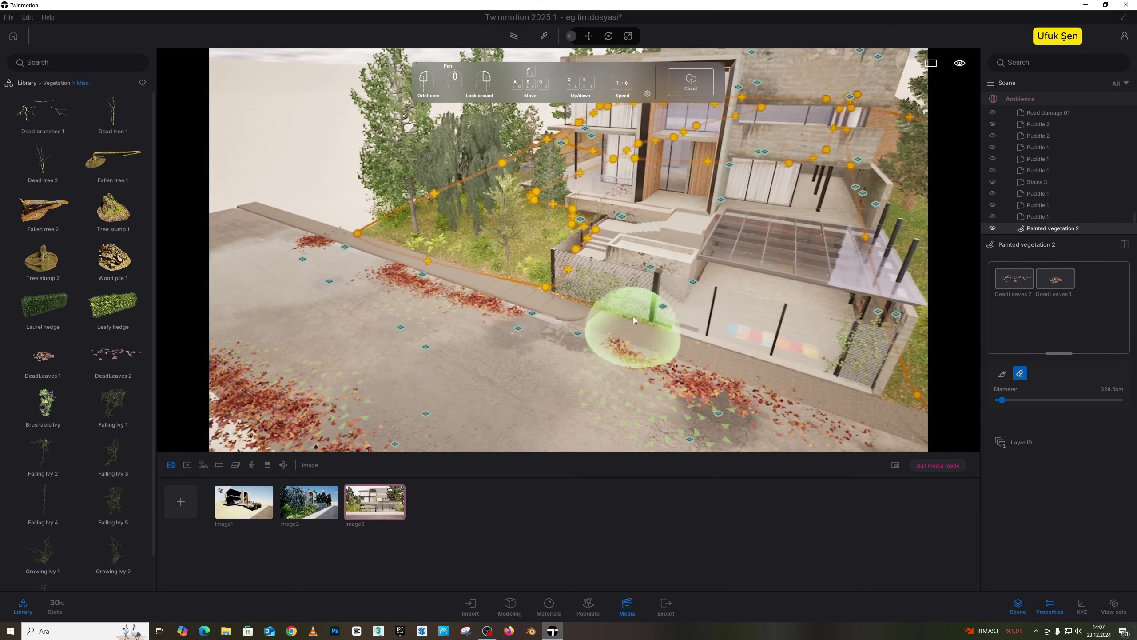
# Finish erasing leaves and preview the front view of the house and leaf strips with the Path Tracer.
pyautogui.moveTo(558, 435)
pyautogui.mouseDown(button='right')
pyautogui.moveTo(574, 436)
pyautogui.moveTo(533, 413)
pyautogui.mouseUp(button='right')
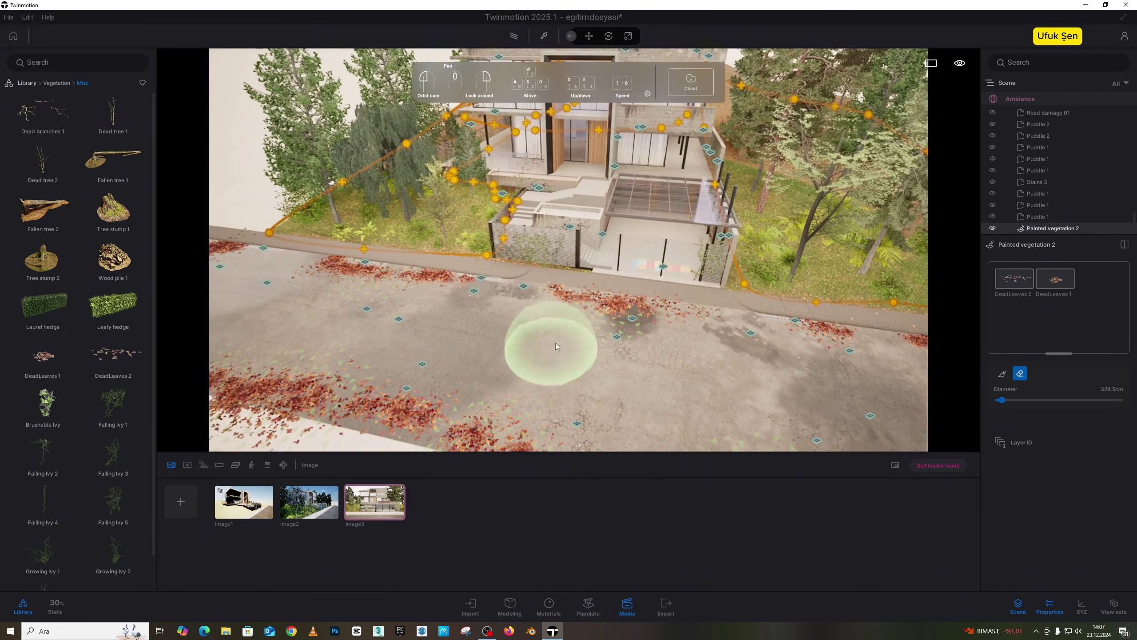
pyautogui.moveTo(765, 394)
pyautogui.mouseDown(button='right')
pyautogui.moveTo(658, 382)
pyautogui.moveTo(817, 413)
pyautogui.moveTo(748, 408)
pyautogui.moveTo(831, 439)
pyautogui.moveTo(685, 354)
pyautogui.moveTo(794, 345)
pyautogui.moveTo(770, 340)
pyautogui.moveTo(892, 366)
pyautogui.moveTo(771, 361)
pyautogui.moveTo(907, 390)
pyautogui.moveTo(469, 309)
pyautogui.moveTo(513, 325)
pyautogui.moveTo(555, 305)
pyautogui.mouseUp(button='right')
pyautogui.press('Escape')
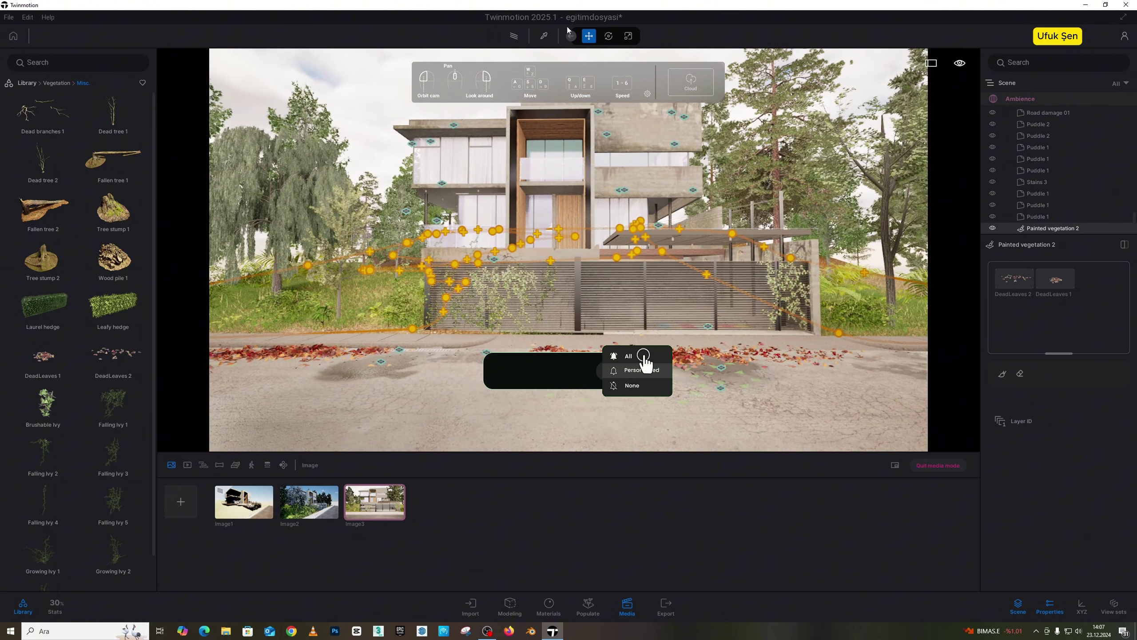
pyautogui.click(514, 38)
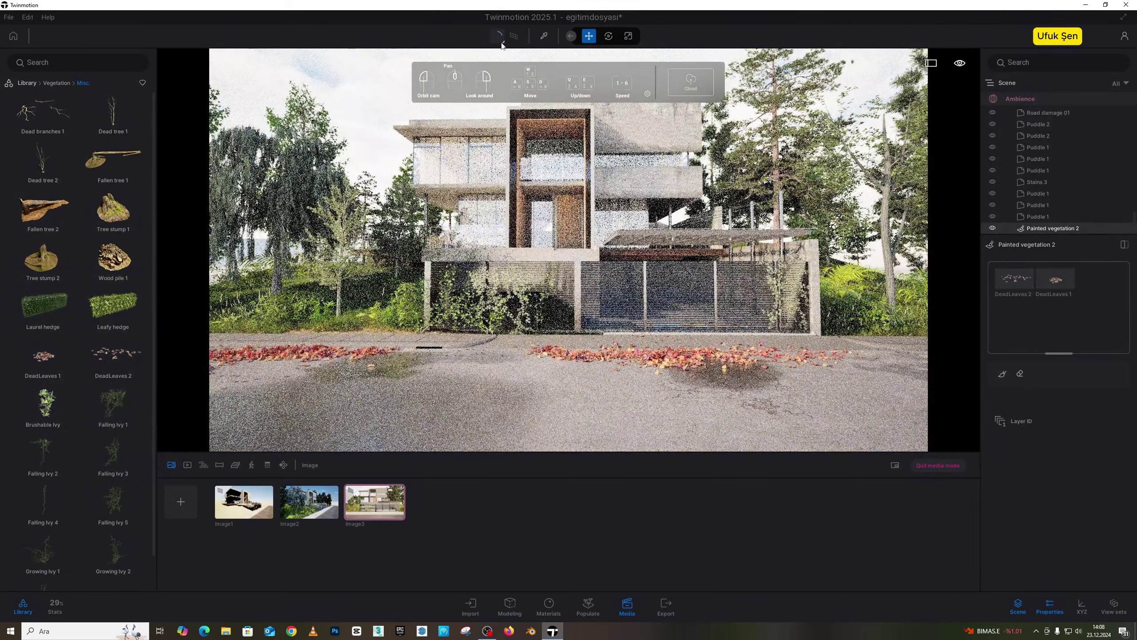
pyautogui.click(502, 43)
pyautogui.click(491, 78)
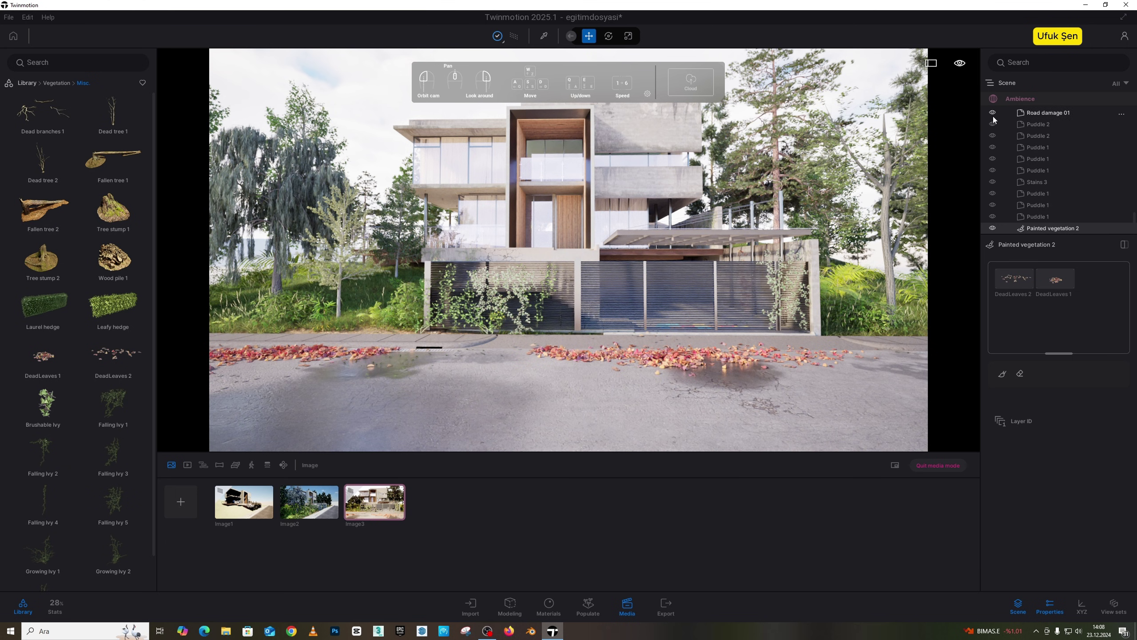
pyautogui.click(1021, 100)
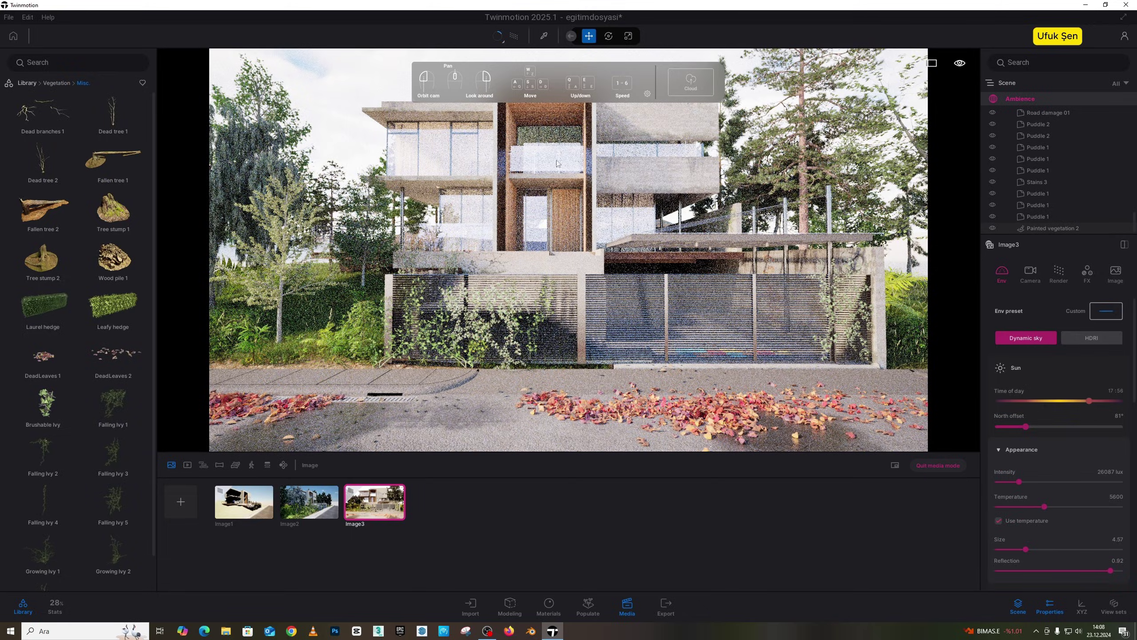
# Turn off the Path Tracer and set the garden tree scatter area to about 293 cm spacing, 0 random spacing and 0.58 probability.
pyautogui.click(514, 36)
pyautogui.moveTo(510, 193)
pyautogui.mouseDown(button='right')
pyautogui.moveTo(522, 223)
pyautogui.moveTo(555, 202)
pyautogui.moveTo(508, 183)
pyautogui.mouseUp(button='right')
pyautogui.press('s')
pyautogui.press('d')
pyautogui.click(508, 183)
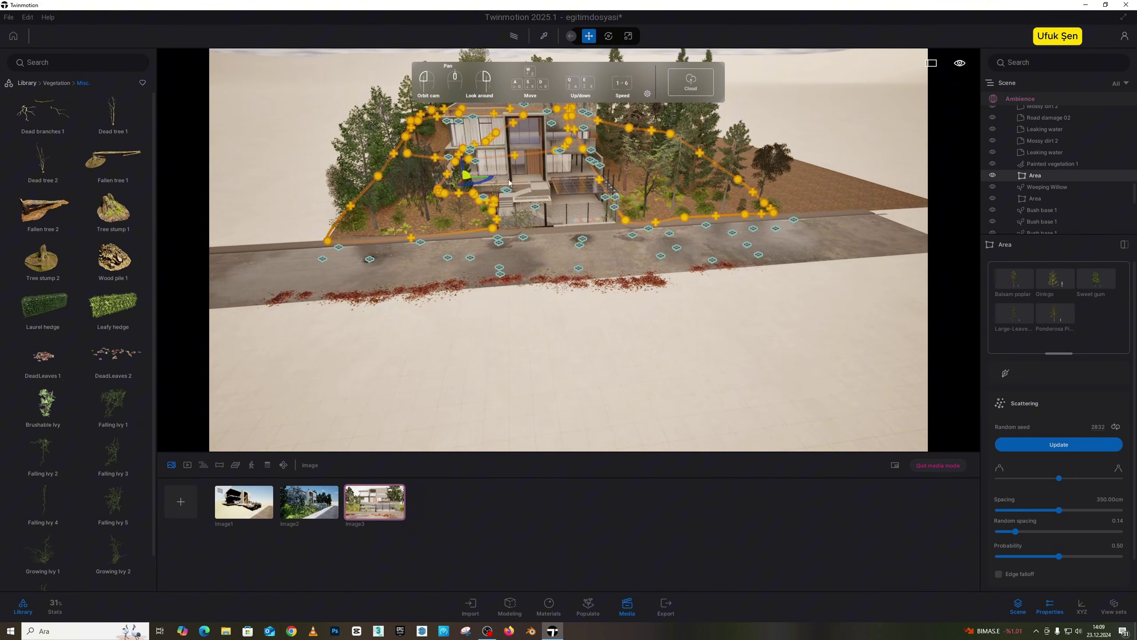
pyautogui.press('w')
pyautogui.moveTo(537, 244); pyautogui.dragTo(494, 157, button='right')
pyautogui.press('w')
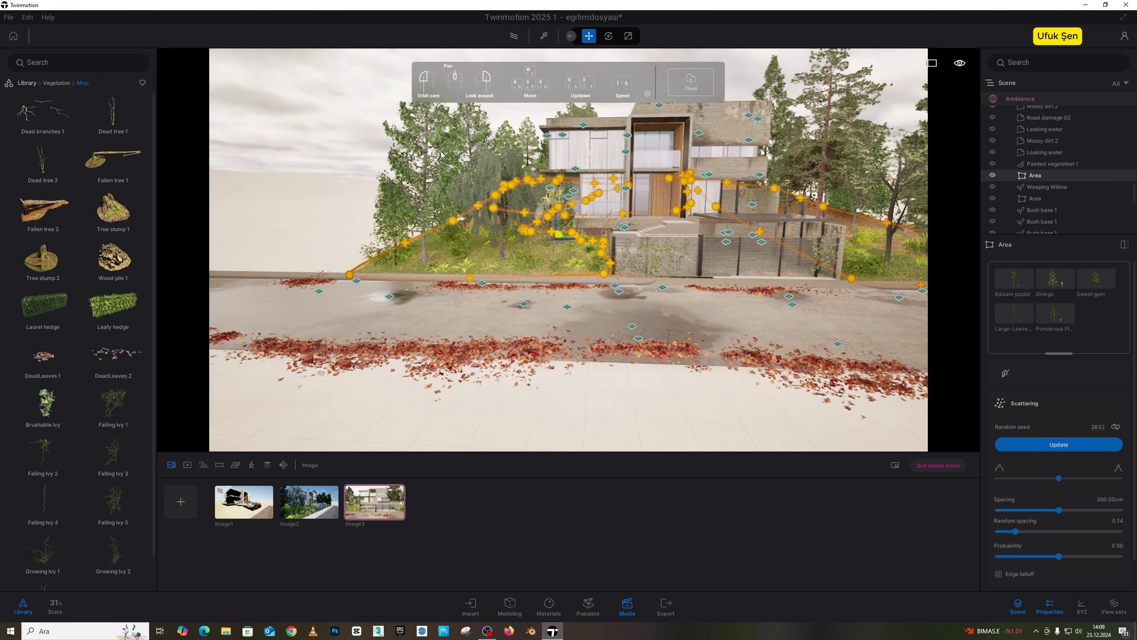
pyautogui.click(452, 140)
pyautogui.click(453, 140)
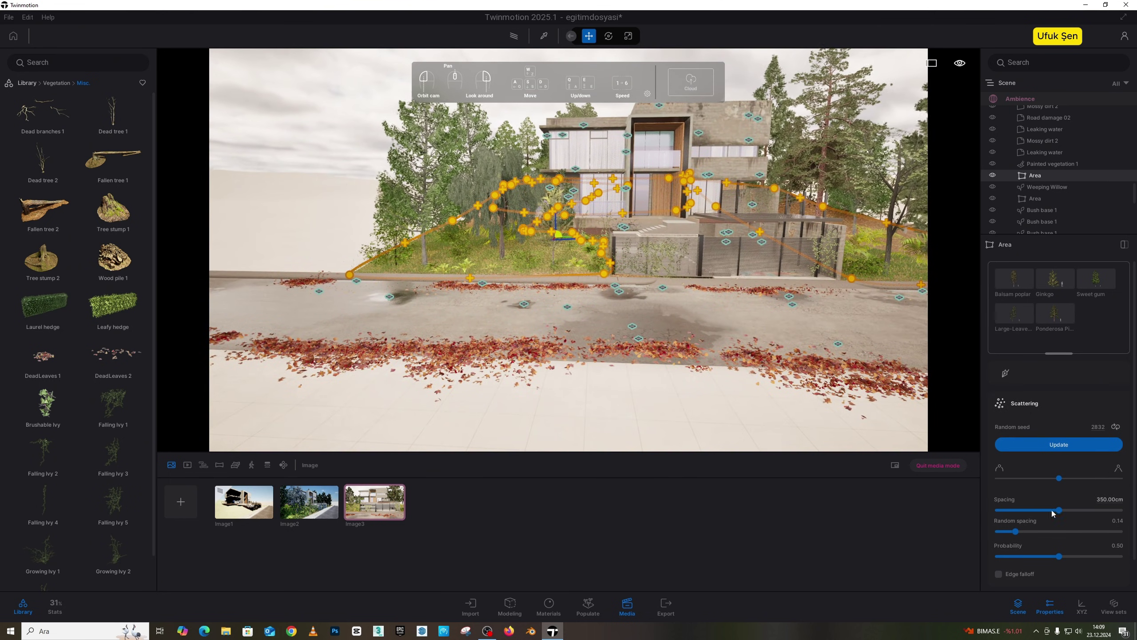
pyautogui.moveTo(1059, 510); pyautogui.dragTo(1045, 511)
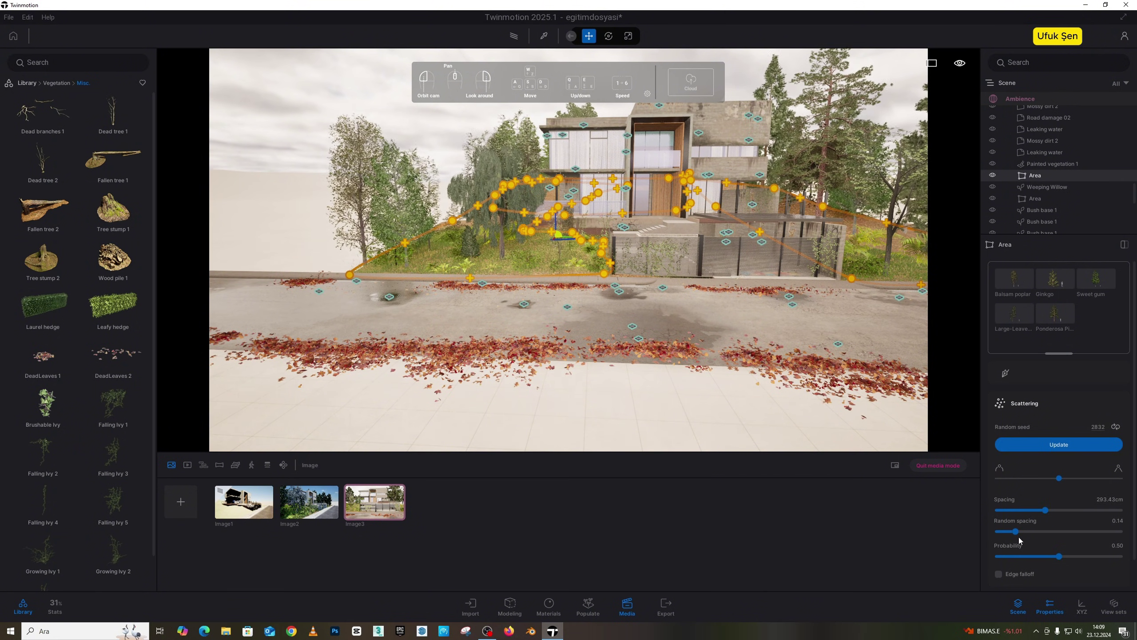
pyautogui.moveTo(1016, 531); pyautogui.dragTo(996, 533)
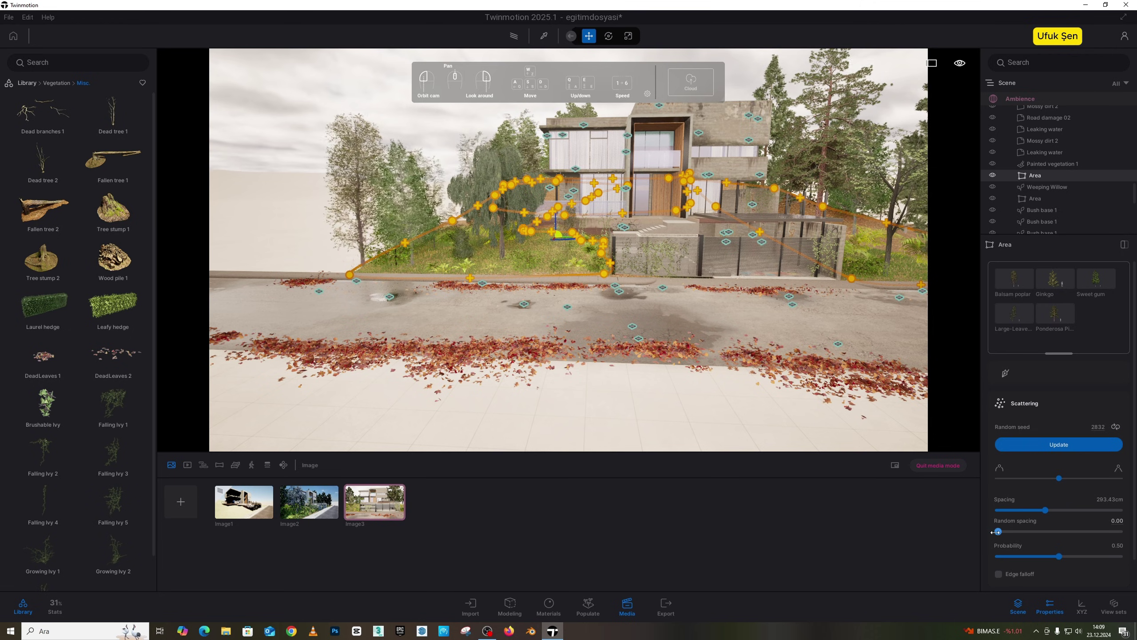
pyautogui.moveTo(1060, 555); pyautogui.dragTo(1063, 555)
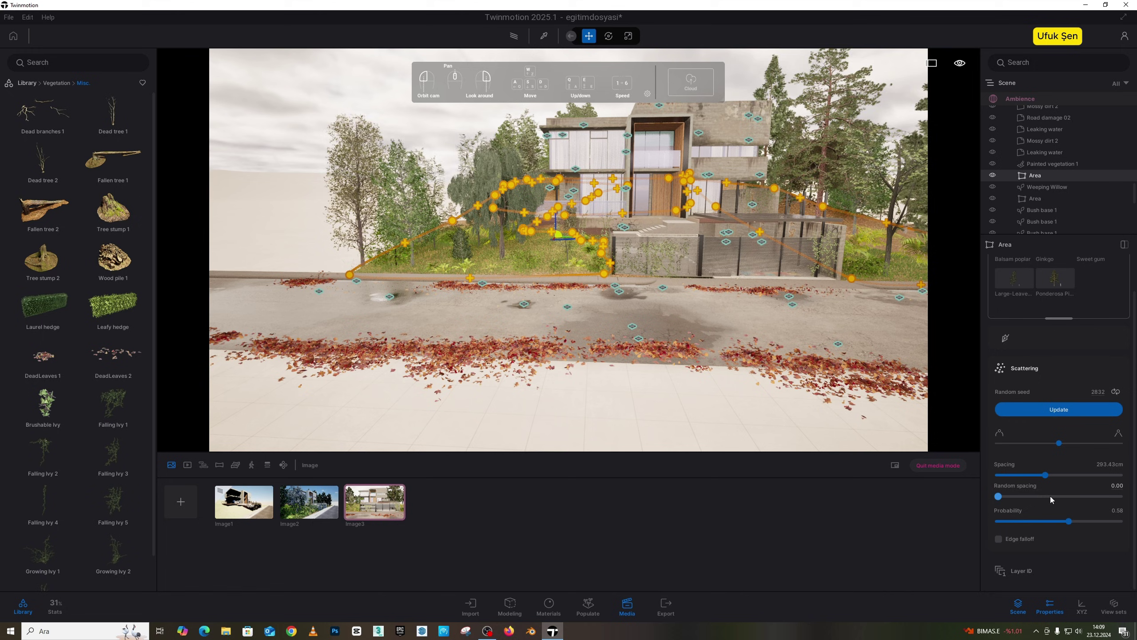
# Set the scale offset to 0.78 and random scale to 0.53 for the tree species in the garden scatter area.
pyautogui.click(1025, 285)
pyautogui.keyDown('ctrl'); pyautogui.click(1056, 283); pyautogui.keyUp('ctrl')
pyautogui.keyDown('ctrl'); pyautogui.click(1093, 282); pyautogui.keyUp('ctrl')
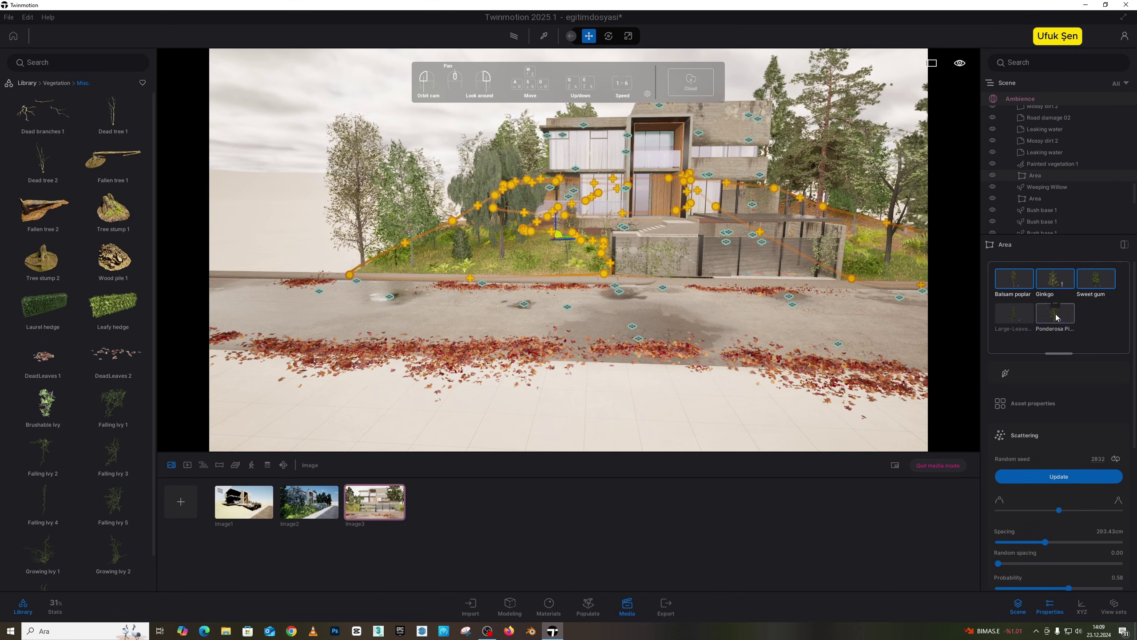
pyautogui.scroll(-5, 1065, 475)
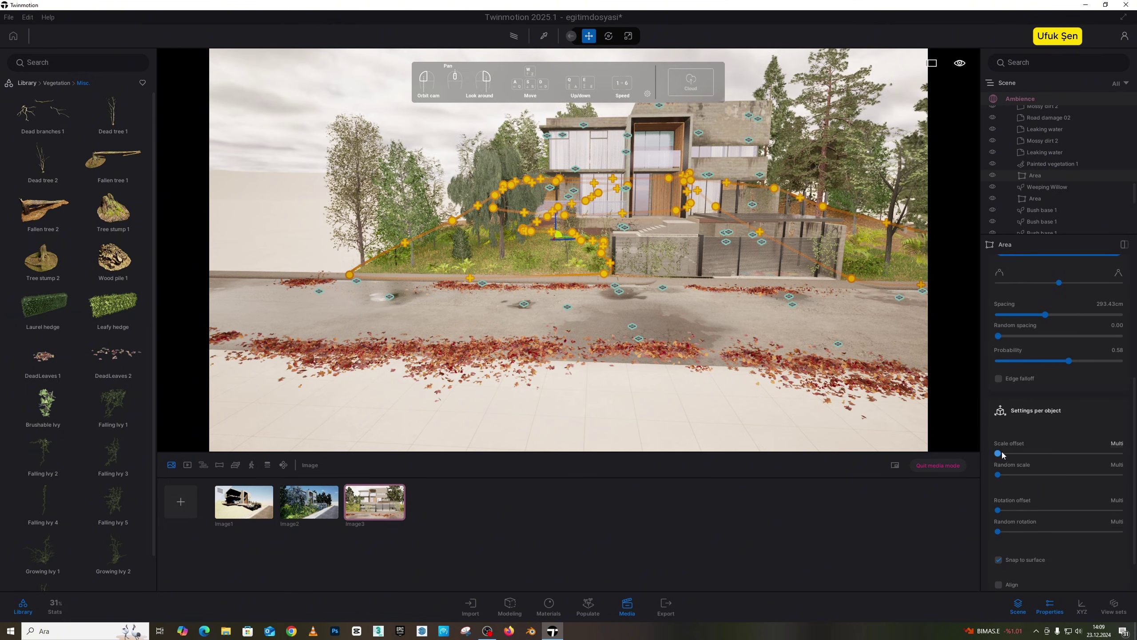
pyautogui.moveTo(1001, 455); pyautogui.dragTo(1001, 455)
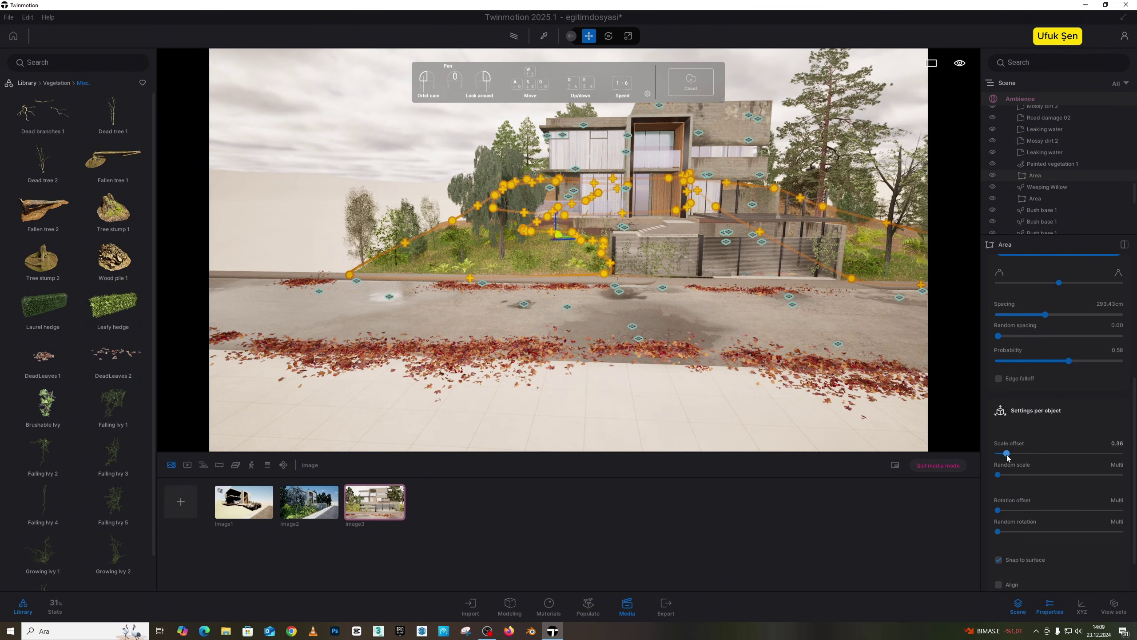
pyautogui.moveTo(1013, 456); pyautogui.dragTo(1019, 455)
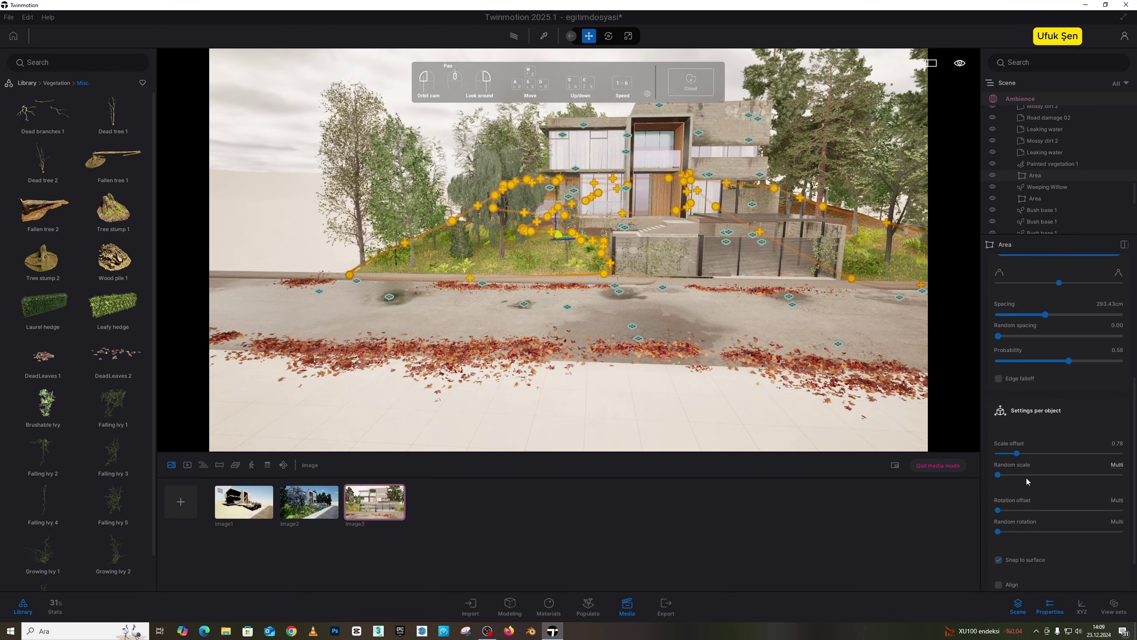
pyautogui.moveTo(999, 476); pyautogui.dragTo(1053, 476)
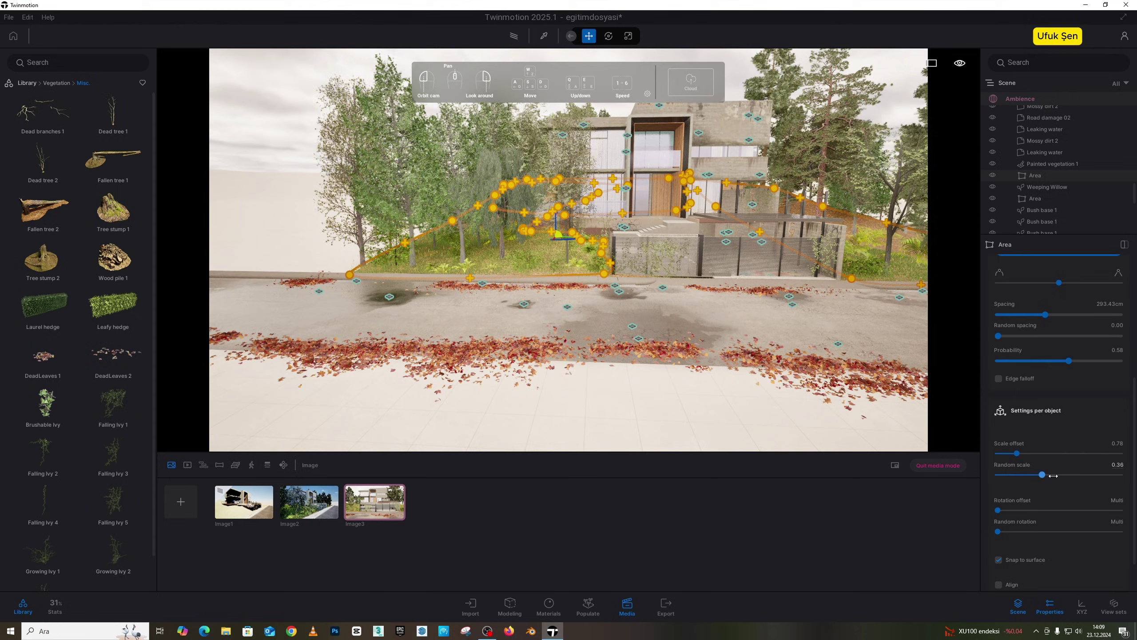
# Examine the resized trees around the house from above the road and from street level in front of the fence.
pyautogui.press('w')
pyautogui.moveTo(787, 292)
pyautogui.mouseDown(button='right')
pyautogui.moveTo(772, 281)
pyautogui.moveTo(814, 283)
pyautogui.moveTo(775, 288)
pyautogui.moveTo(803, 289)
pyautogui.mouseUp(button='right')
pyautogui.press('s')
pyautogui.press('w')
pyautogui.press('d')
pyautogui.press('s')
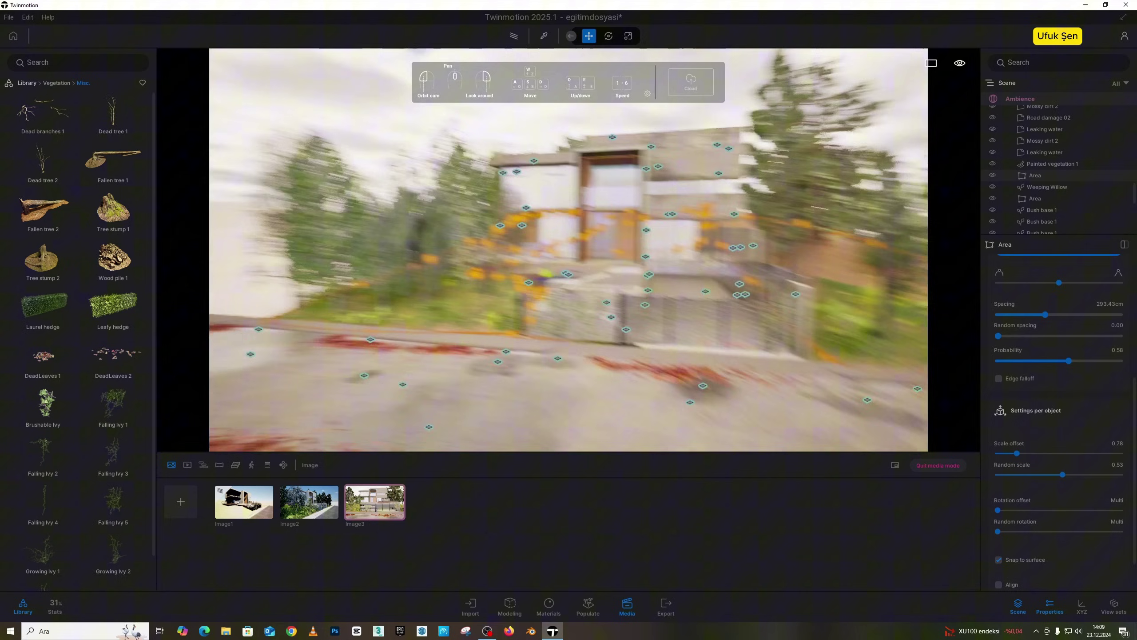
pyautogui.press('e')
pyautogui.press('d')
pyautogui.moveTo(568, 251); pyautogui.dragTo(490, 265, button='right')
pyautogui.press('a')
pyautogui.press('w')
pyautogui.press('s')
pyautogui.press('q')
pyautogui.press('s')
pyautogui.press('d')
pyautogui.press('w')
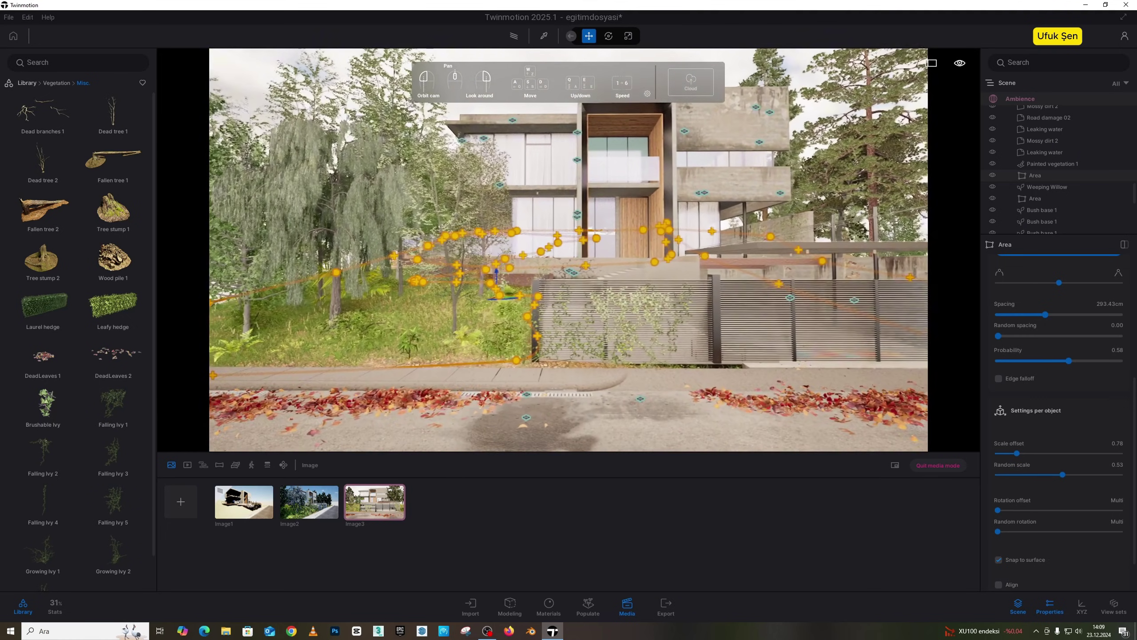
pyautogui.press('d')
pyautogui.press('s')
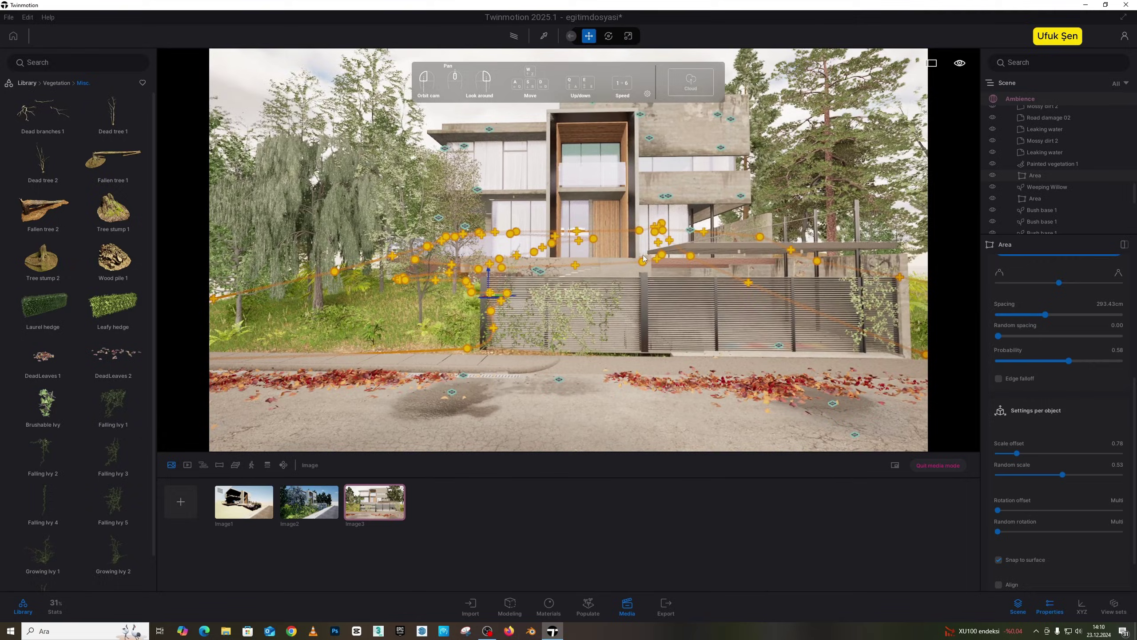
# Draw a long scatter area on the empty ground across the road, running along the road's outer edge.
pyautogui.click(766, 63)
pyautogui.press('s')
pyautogui.moveTo(766, 63); pyautogui.dragTo(722, 209, button='right')
pyautogui.press('s')
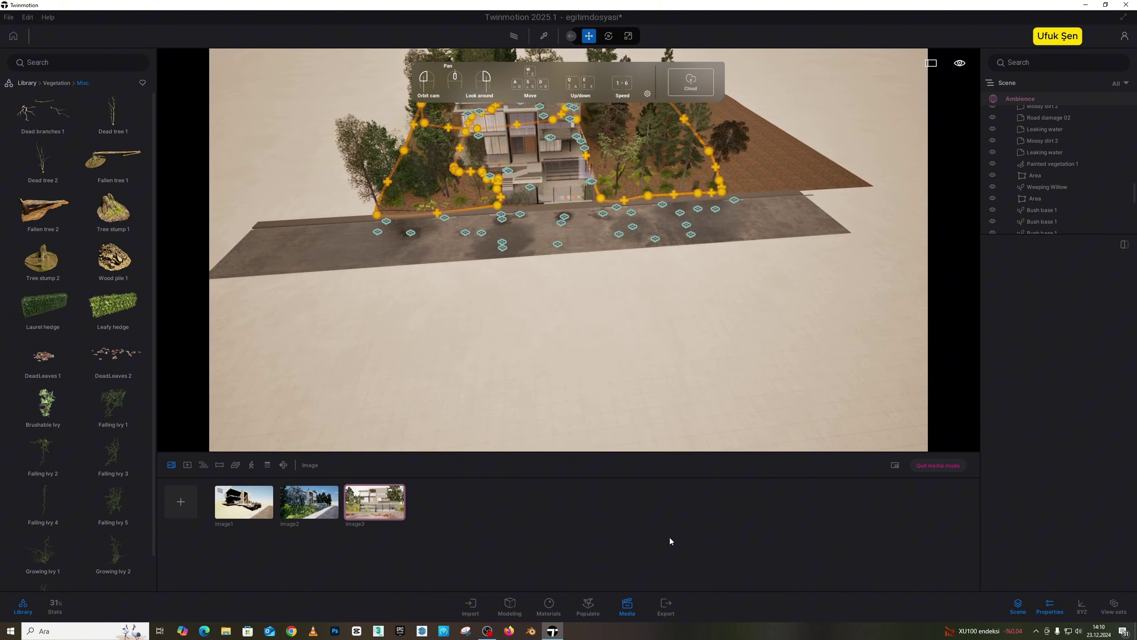
pyautogui.click(587, 605)
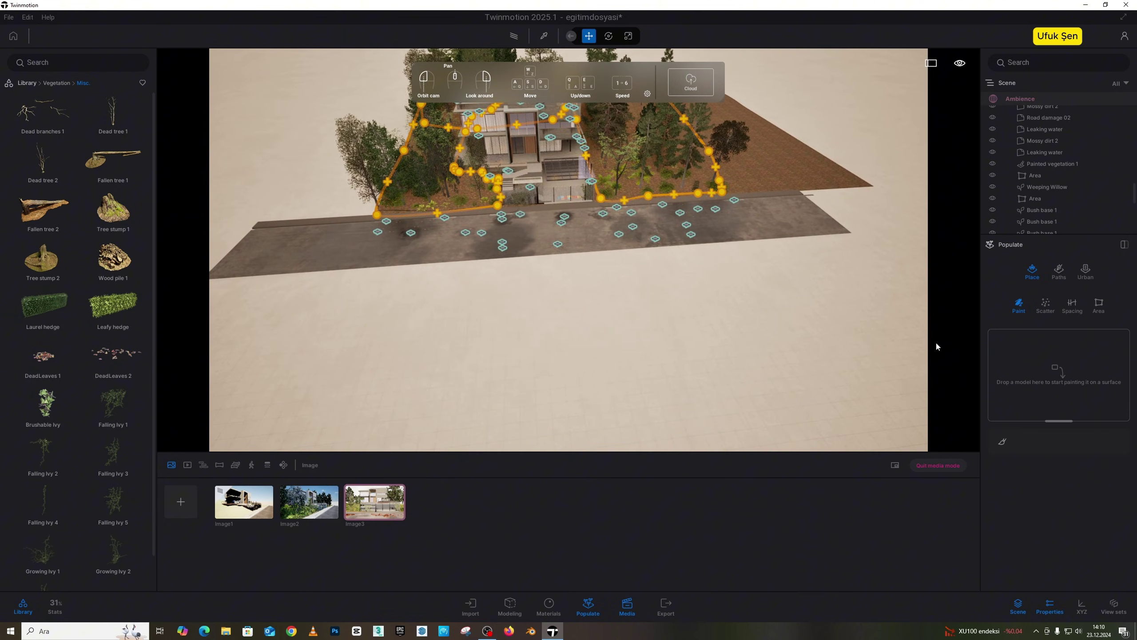
pyautogui.click(1098, 308)
pyautogui.scroll(2, 847, 228)
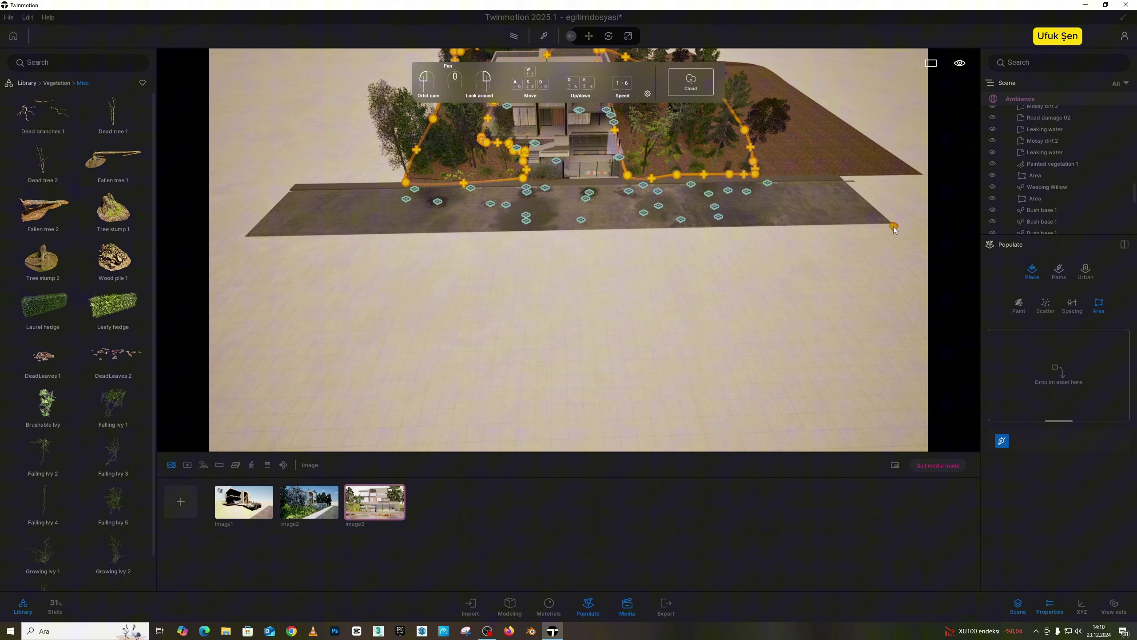
pyautogui.click(337, 234)
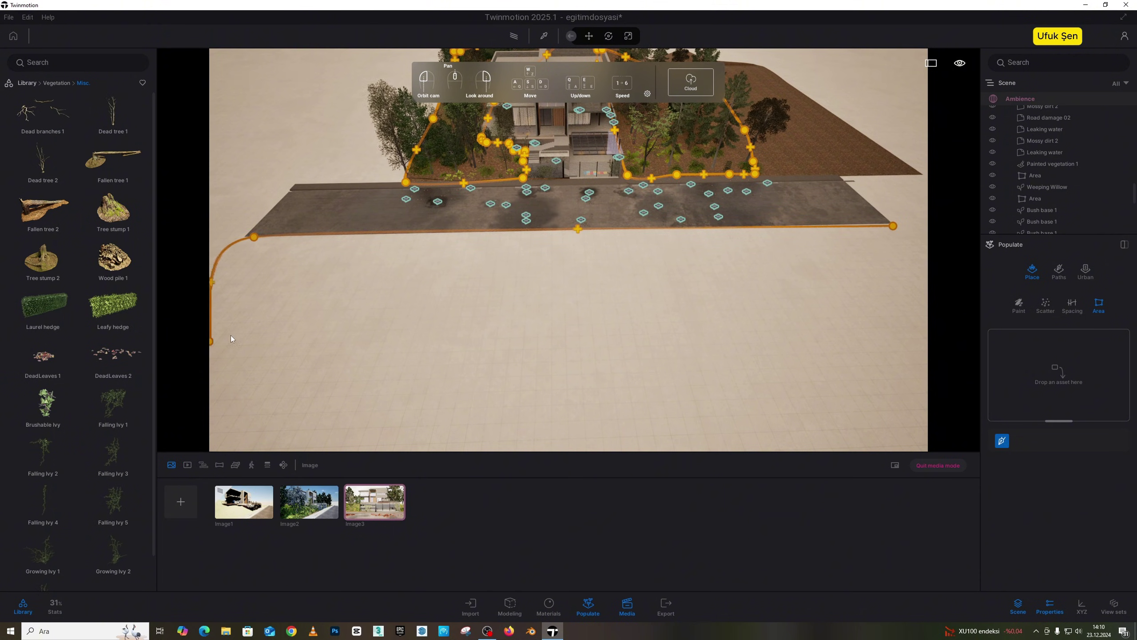
pyautogui.click(221, 323)
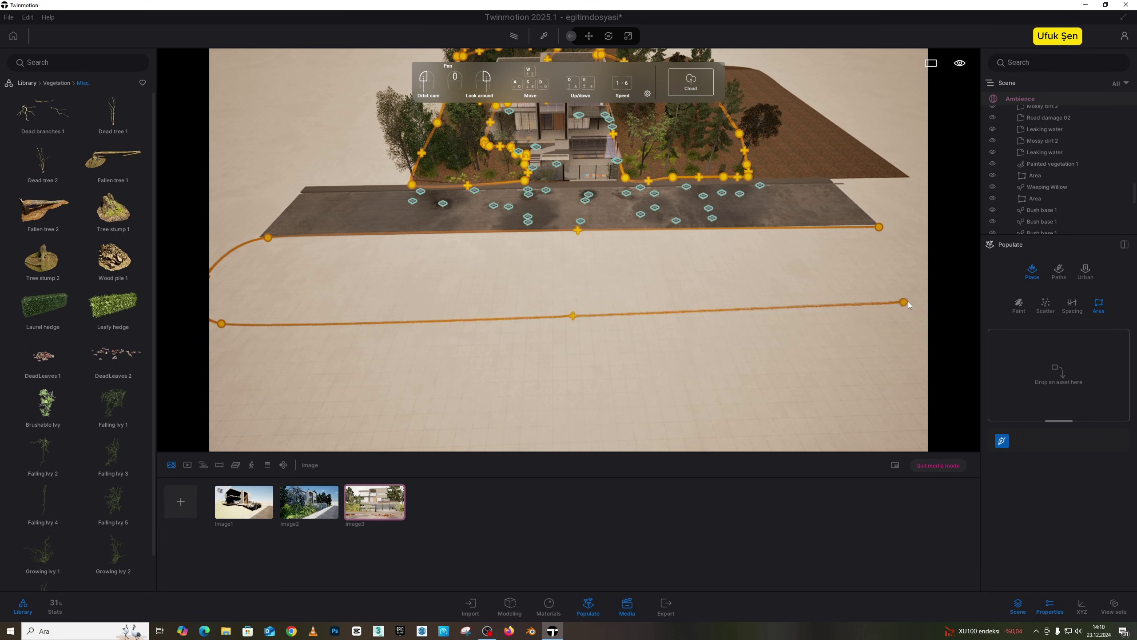
pyautogui.doubleClick(909, 301)
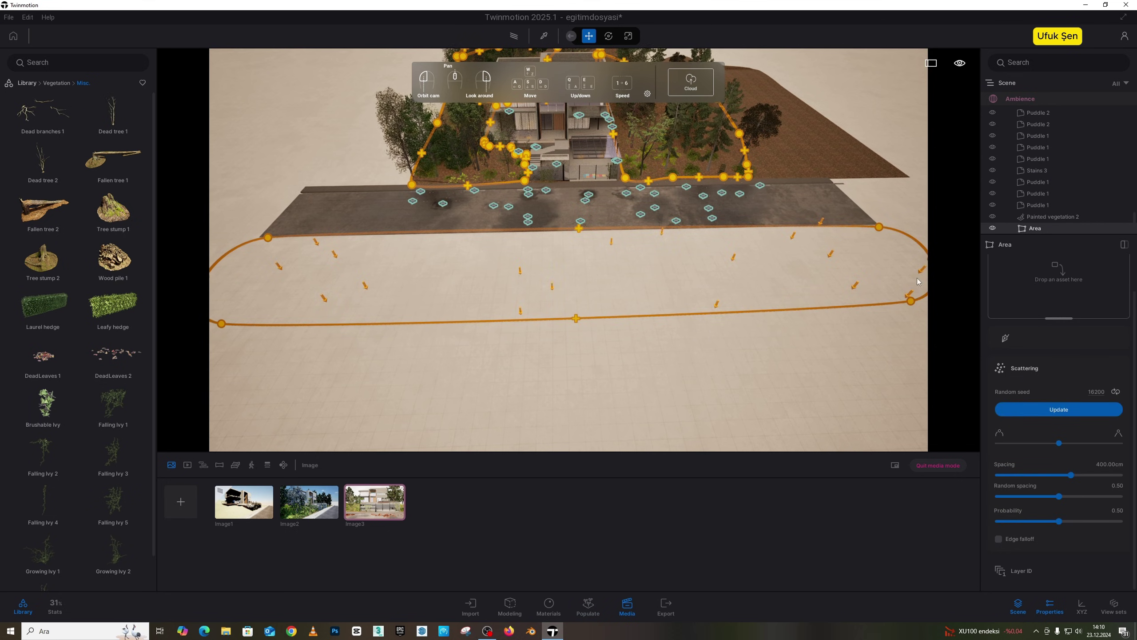
# Populate the new area with Large-Leaved Lime, Bishop Pine, Ponderosa Pine, Norfolk Island Pine and Northern Japanese Hemlock trees.
pyautogui.click(57, 83)
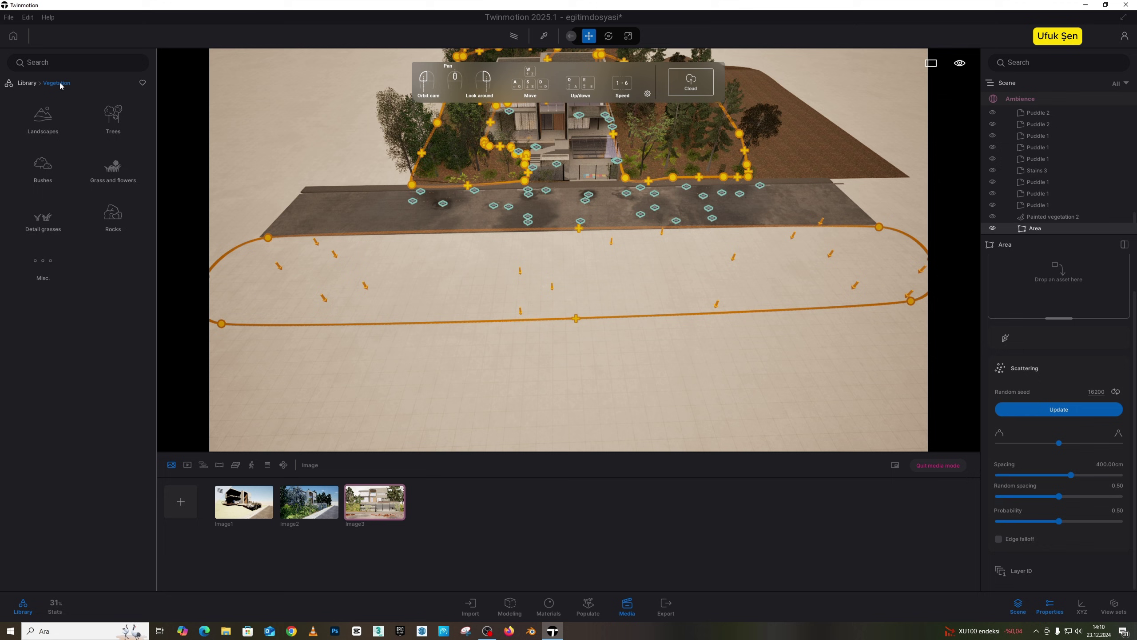
pyautogui.click(113, 117)
pyautogui.moveTo(116, 192); pyautogui.dragTo(1036, 290)
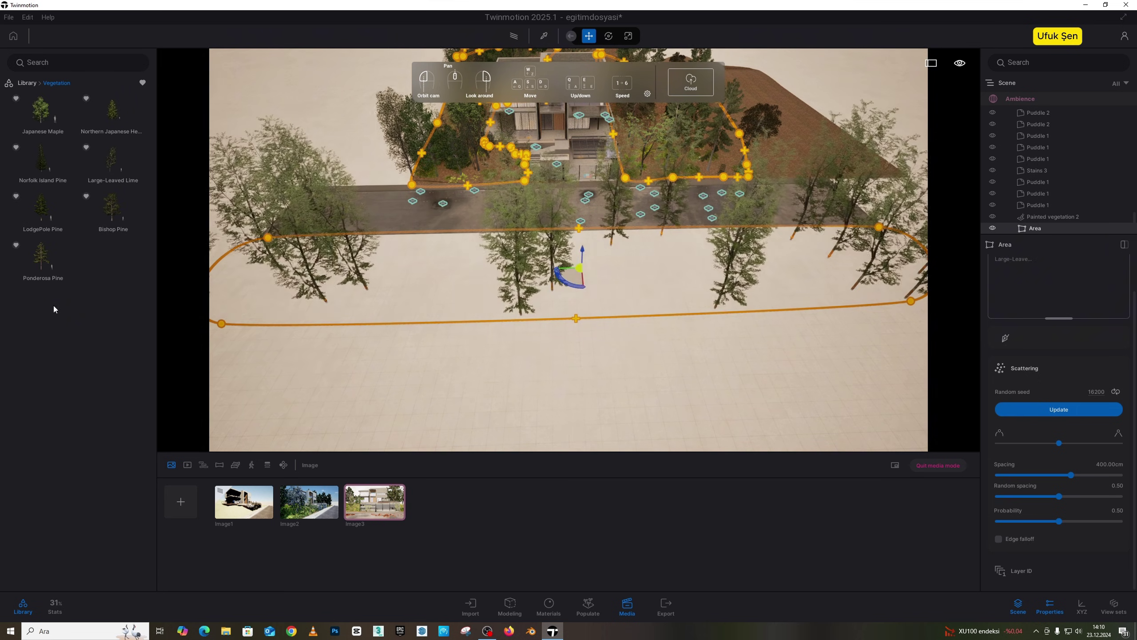
pyautogui.moveTo(112, 215); pyautogui.dragTo(1043, 291)
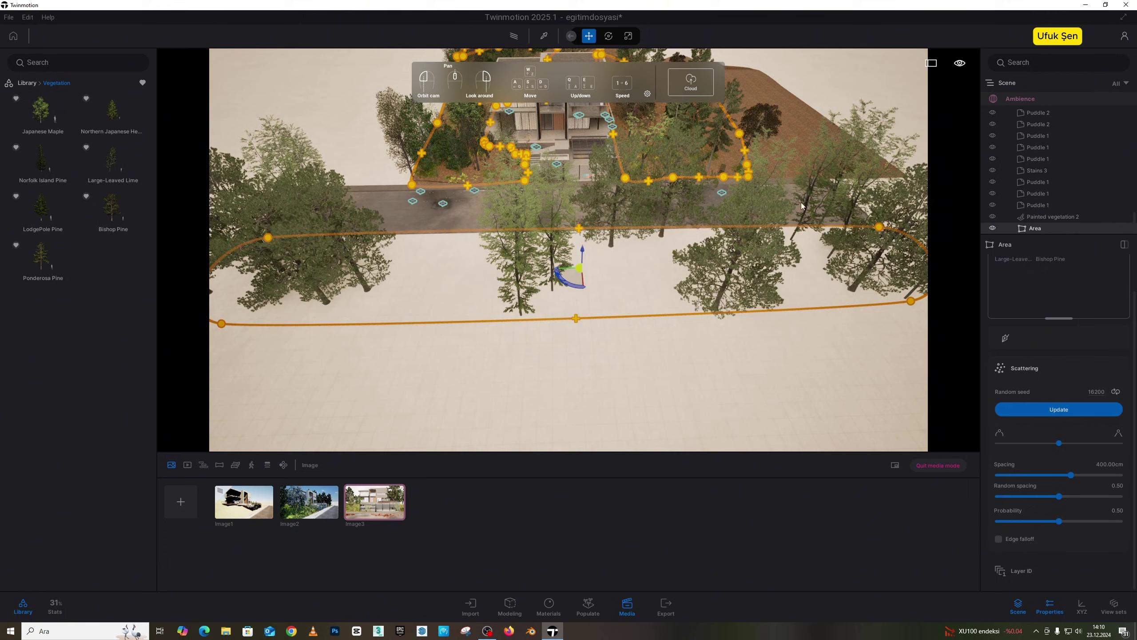
pyautogui.moveTo(43, 257); pyautogui.dragTo(1057, 286)
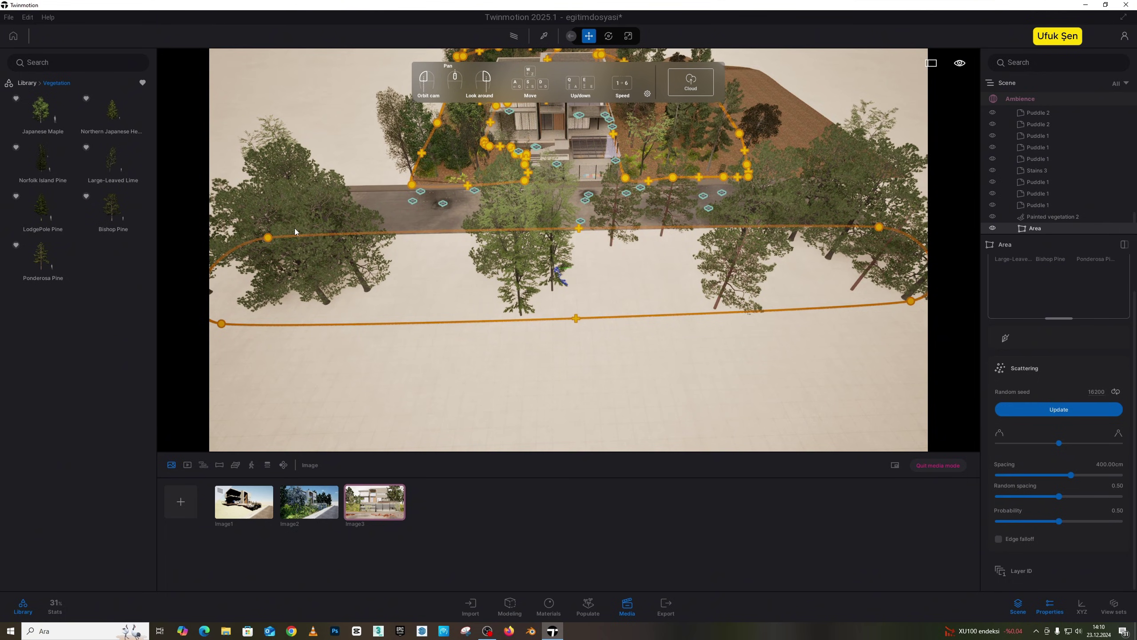
pyautogui.moveTo(114, 116); pyautogui.dragTo(1055, 280)
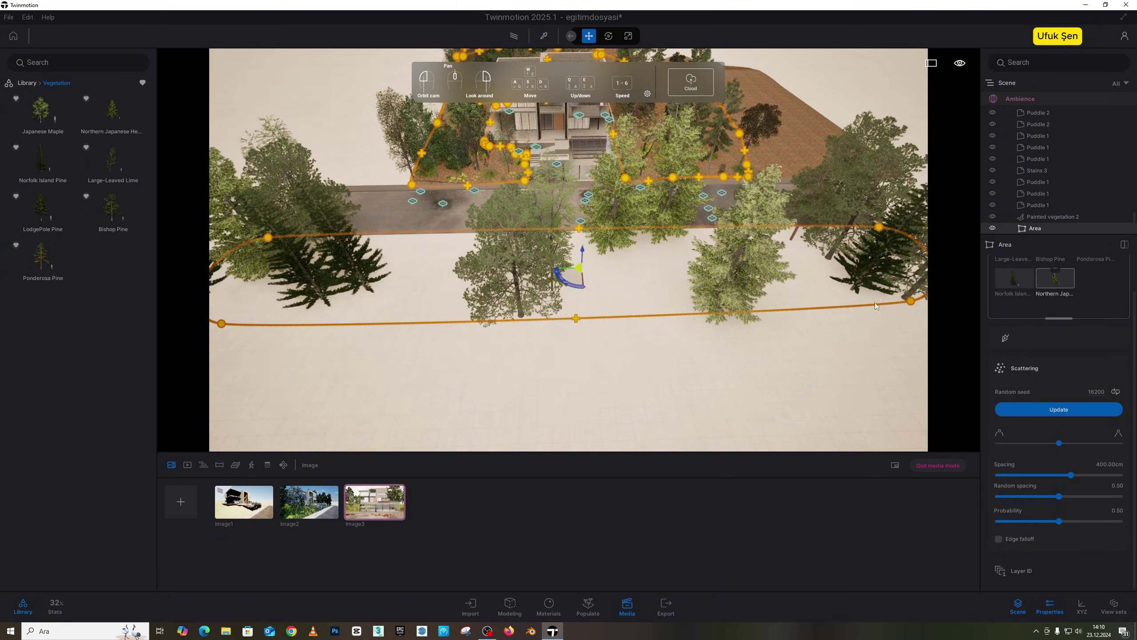
# Set the new area's spacing to about 290 cm, random spacing to 0 and probability to 0.52, and return to the Image3 view.
pyautogui.moveTo(569, 251); pyautogui.dragTo(609, 237, button='right')
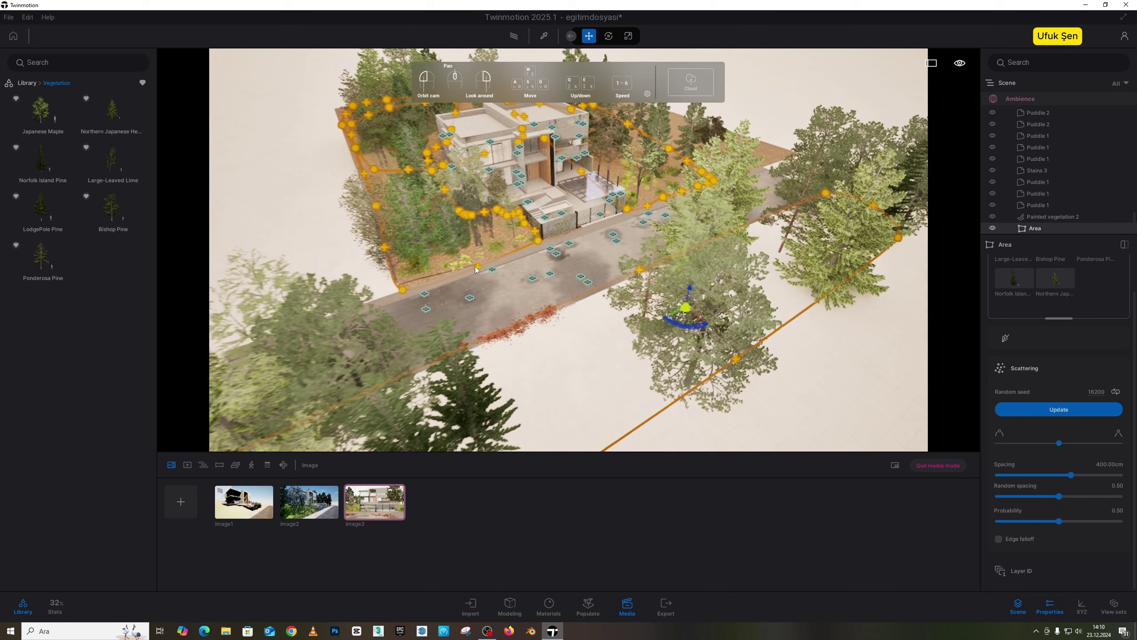
pyautogui.moveTo(1071, 475); pyautogui.dragTo(1044, 475)
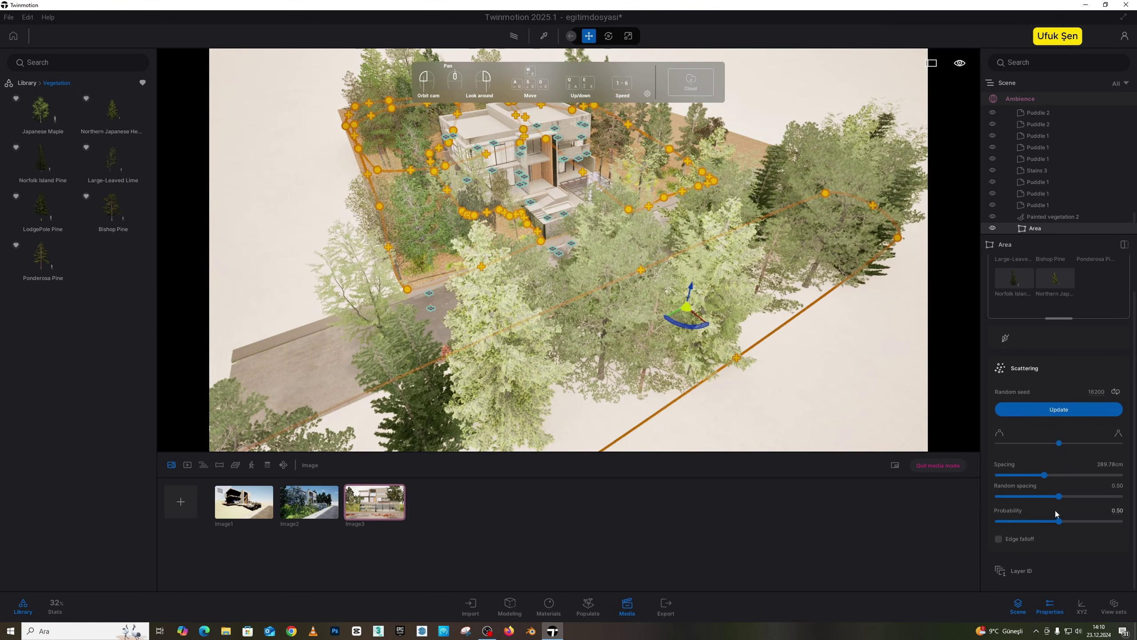
pyautogui.moveTo(1014, 499); pyautogui.dragTo(980, 498)
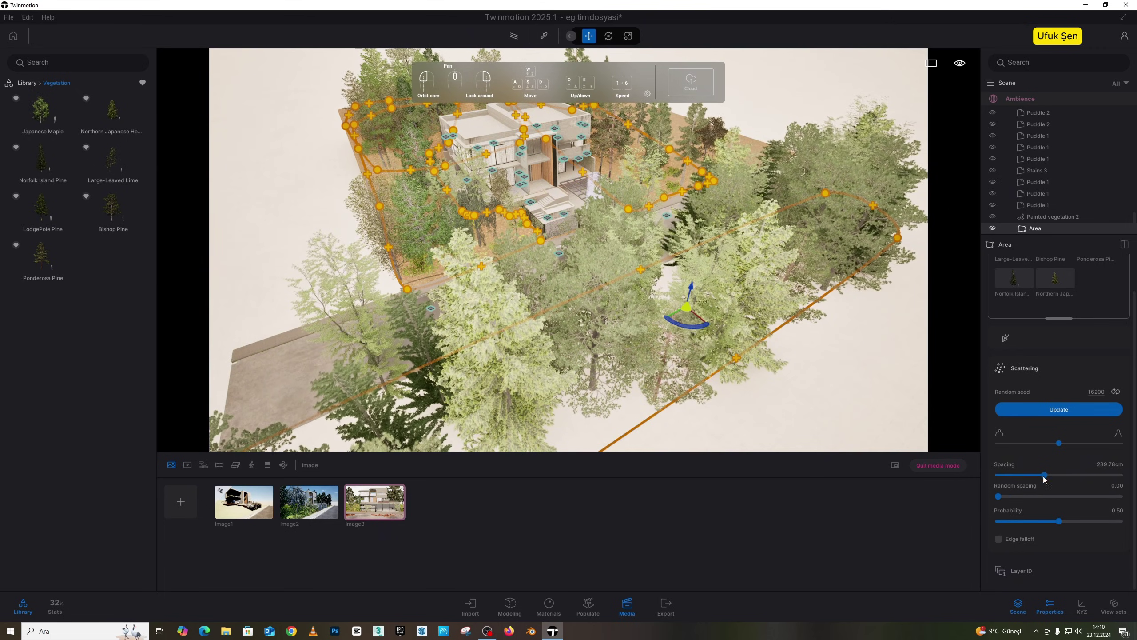
pyautogui.moveTo(1058, 521); pyautogui.dragTo(1061, 521)
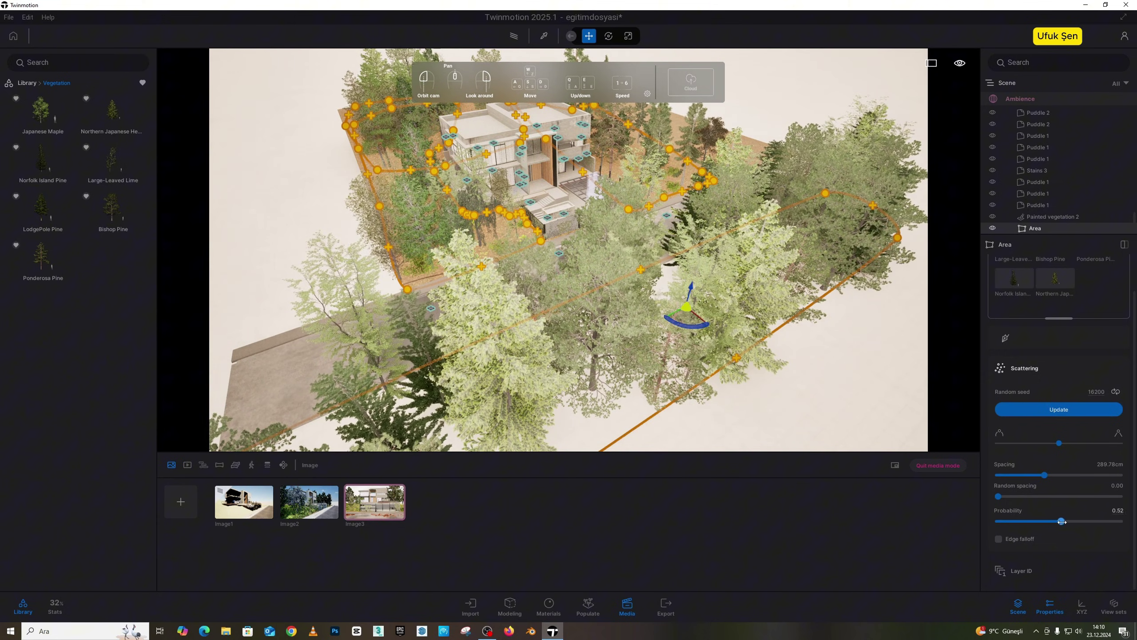
pyautogui.click(357, 517)
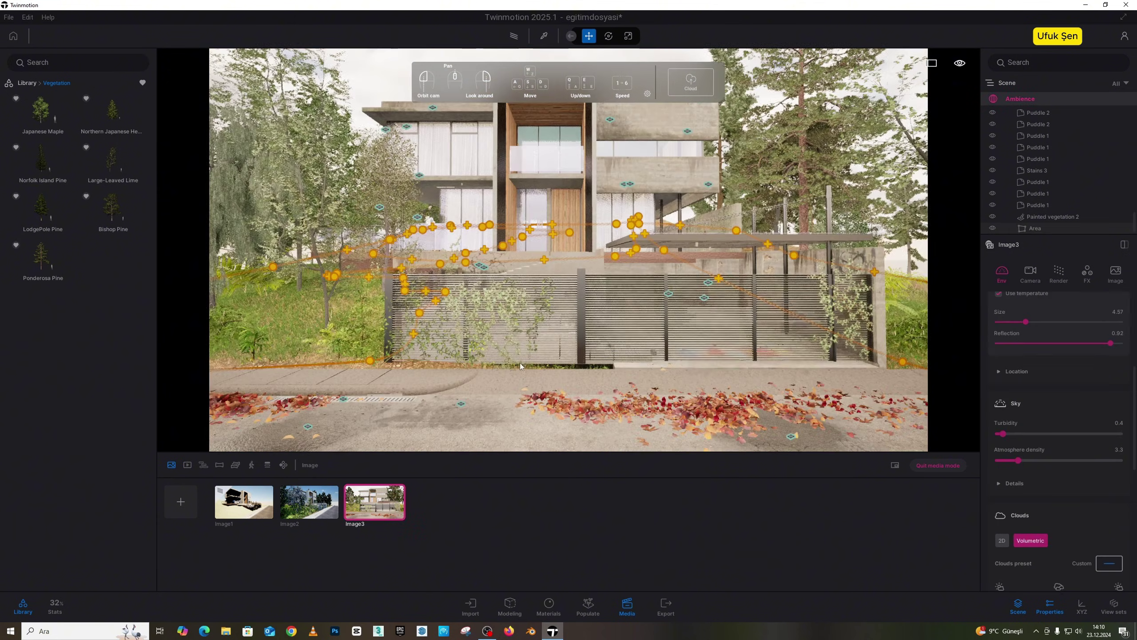
# Preview the Image3 street view with the Path Tracer.
pyautogui.click(519, 39)
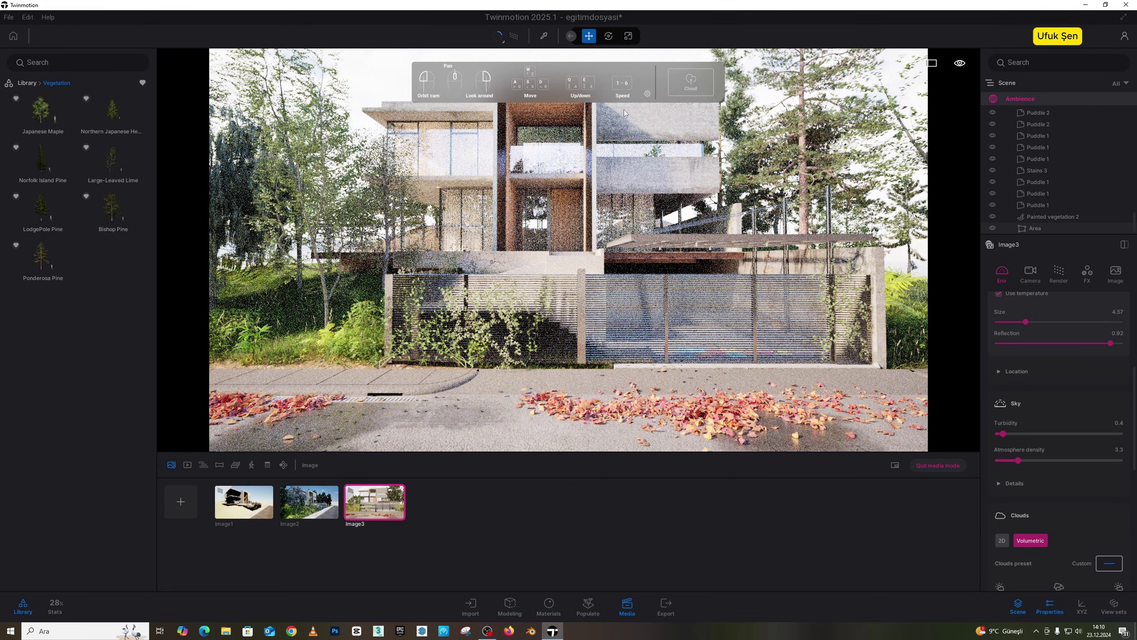
pyautogui.click(715, 309)
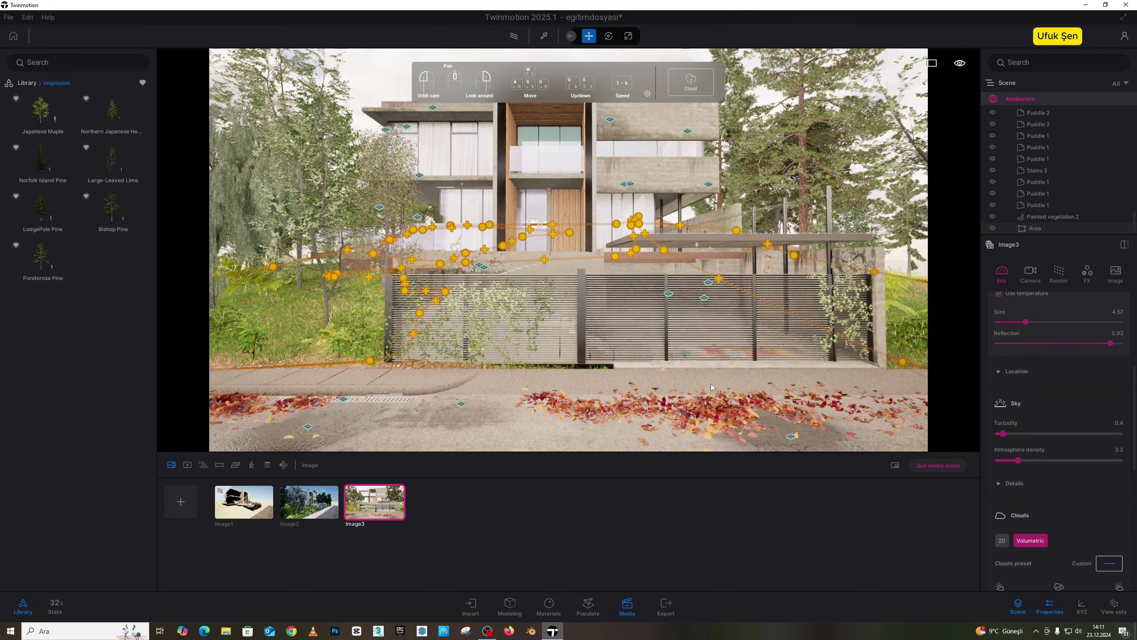
# Select the painted dead leaves on the road and set their eraser's diameter to about 73 cm.
pyautogui.click(718, 422)
pyautogui.press('s')
pyautogui.moveTo(718, 422)
pyautogui.mouseDown(button='right')
pyautogui.moveTo(828, 430)
pyautogui.moveTo(968, 378)
pyautogui.mouseUp(button='right')
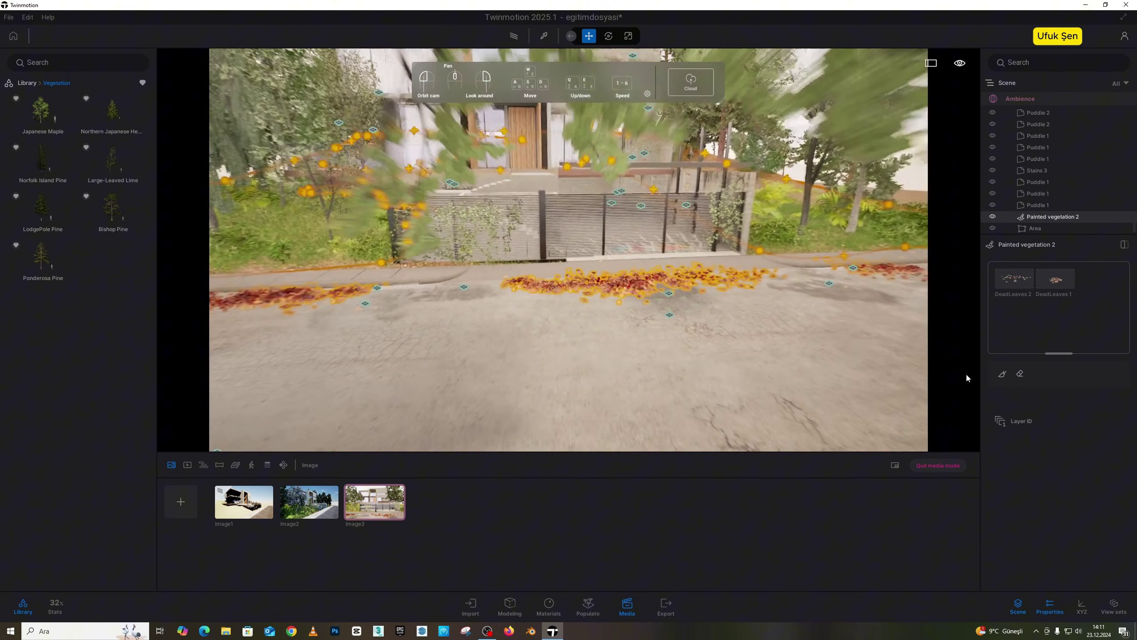
pyautogui.click(1020, 374)
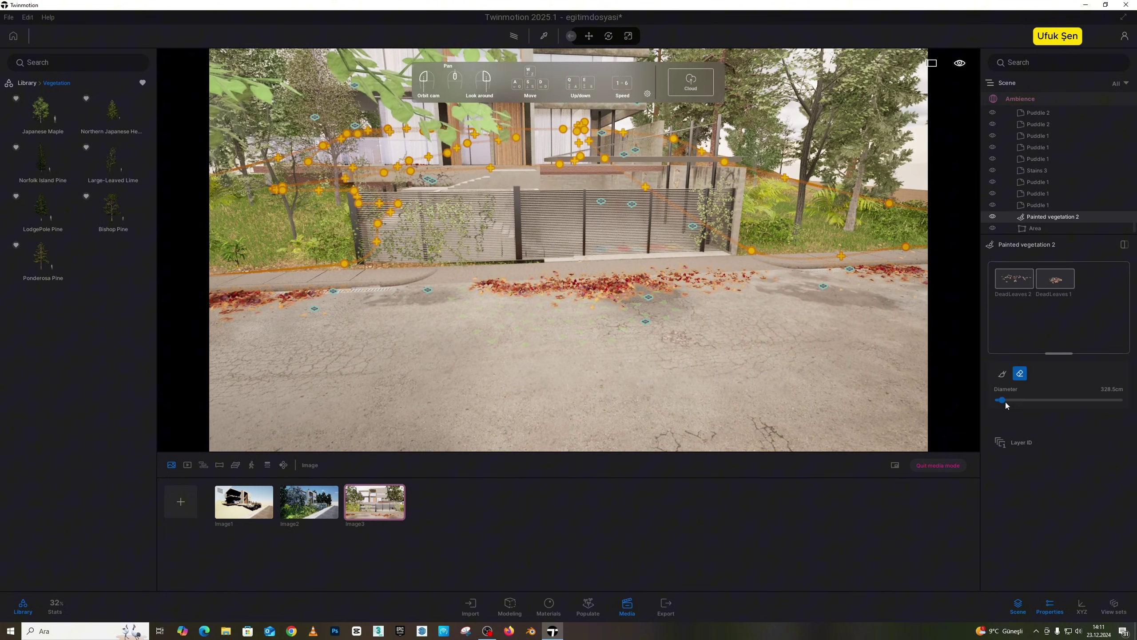
pyautogui.moveTo(1003, 402); pyautogui.dragTo(1000, 400)
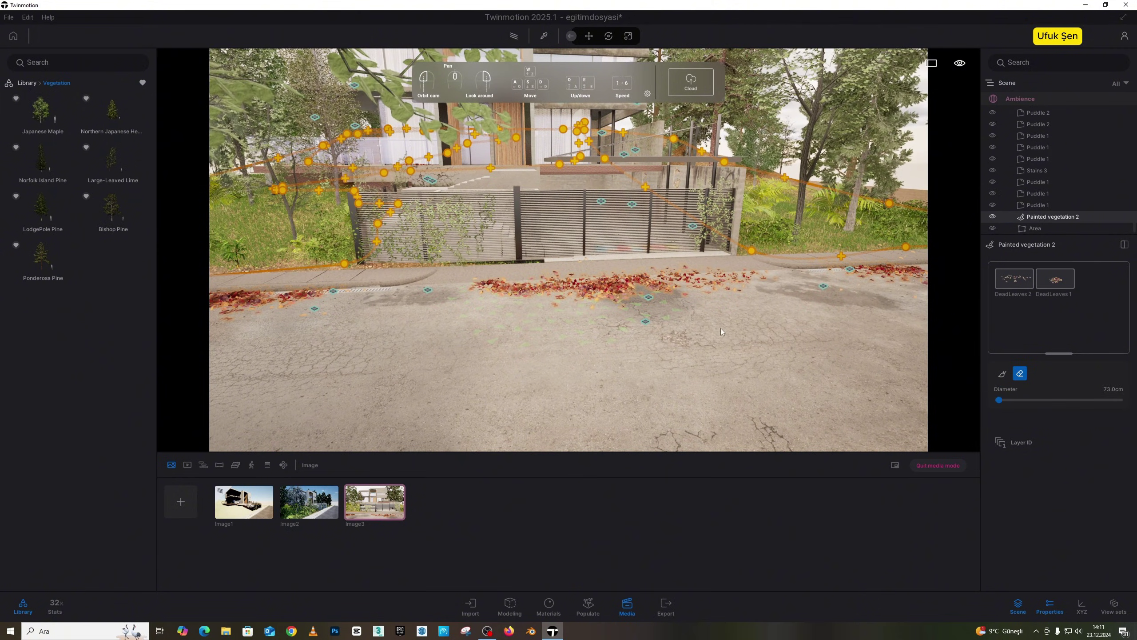
# Erase gaps in the painted dead leaves along the road edge in front of the driveway gate.
pyautogui.press('w')
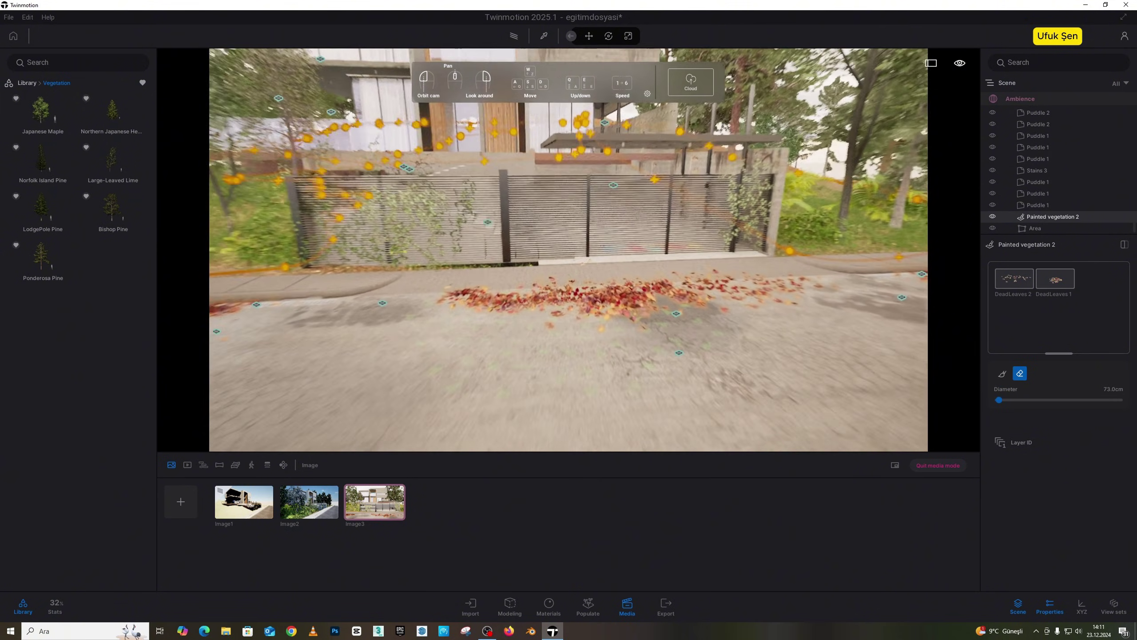
pyautogui.moveTo(568, 278)
pyautogui.mouseDown(button='right')
pyautogui.moveTo(641, 299)
pyautogui.moveTo(613, 318)
pyautogui.mouseUp(button='right')
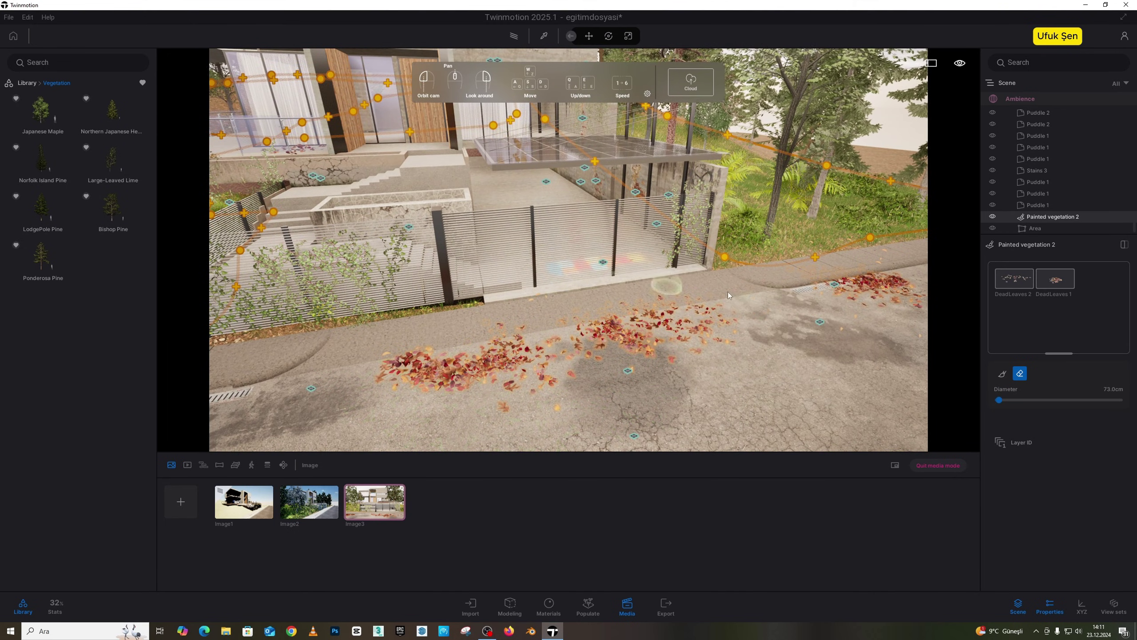
pyautogui.press('s')
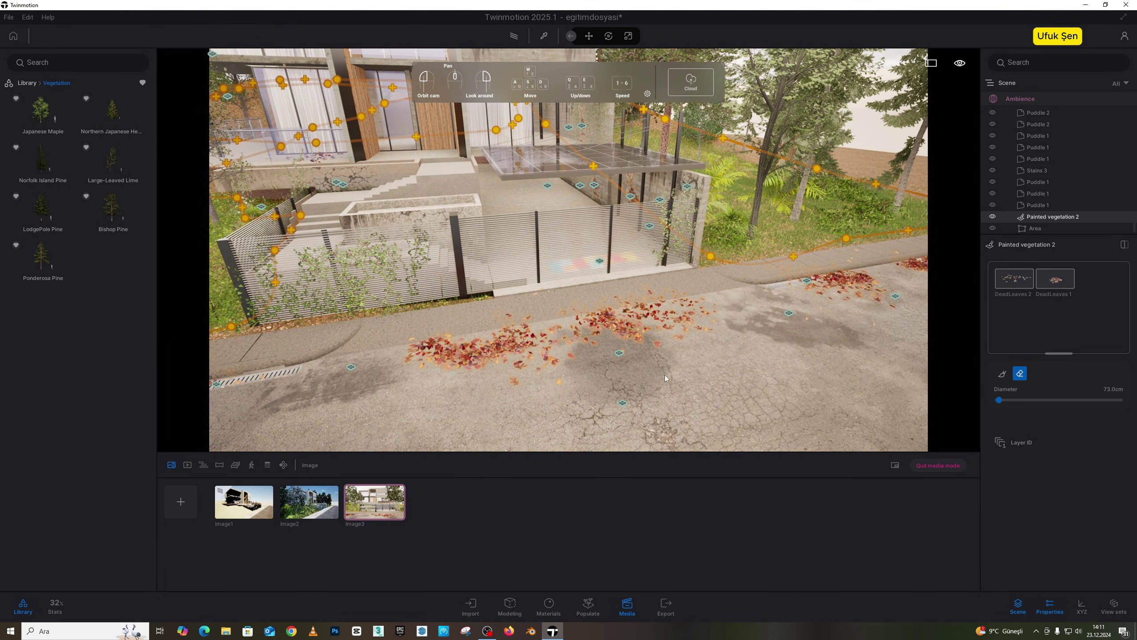
pyautogui.click(1003, 373)
pyautogui.click(1020, 374)
pyautogui.press('w')
pyautogui.press('a')
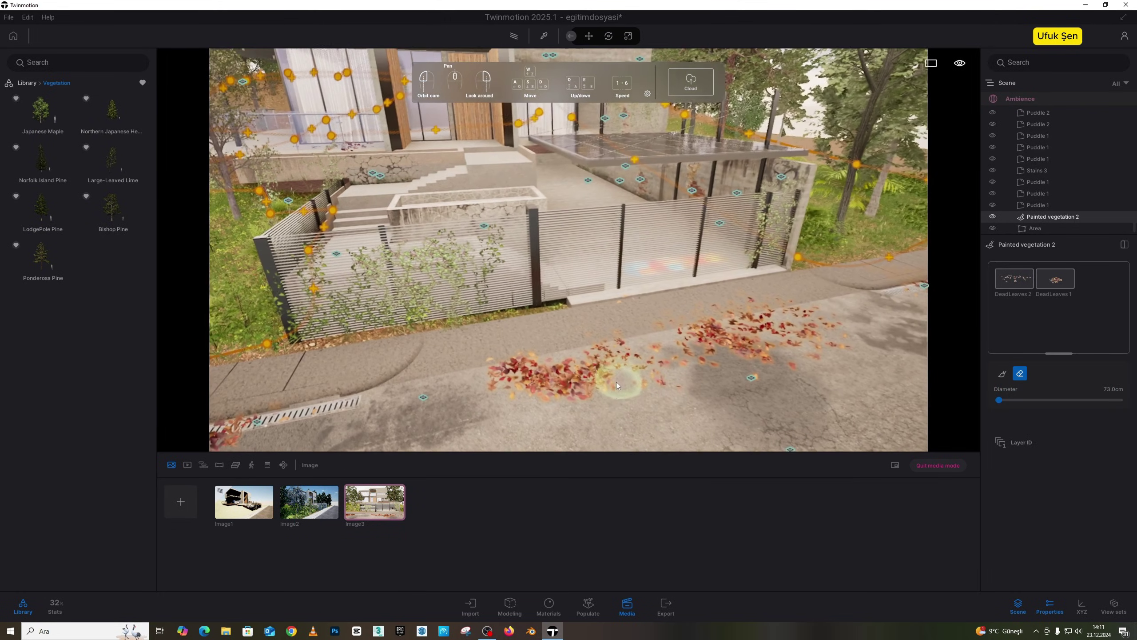
# Split the leaf pile in front of the slatted fence into smaller patches and thin the leaves beyond the driveway.
pyautogui.press('w')
pyautogui.press('d')
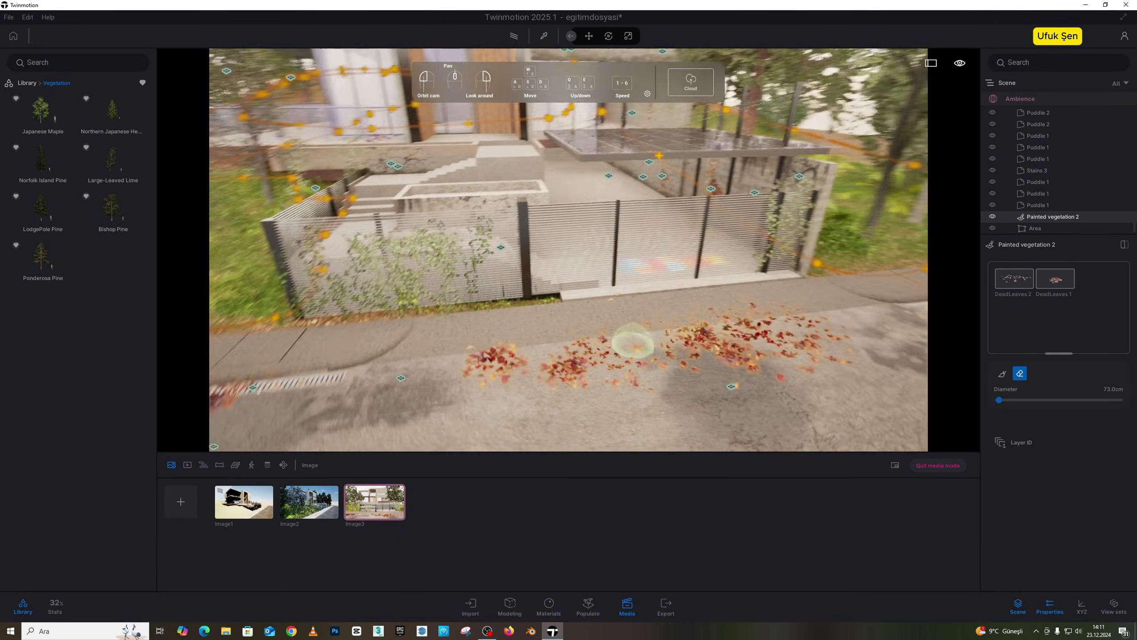
pyautogui.moveTo(632, 342)
pyautogui.mouseDown(button='right')
pyautogui.moveTo(820, 346)
pyautogui.moveTo(622, 324)
pyautogui.mouseUp(button='right')
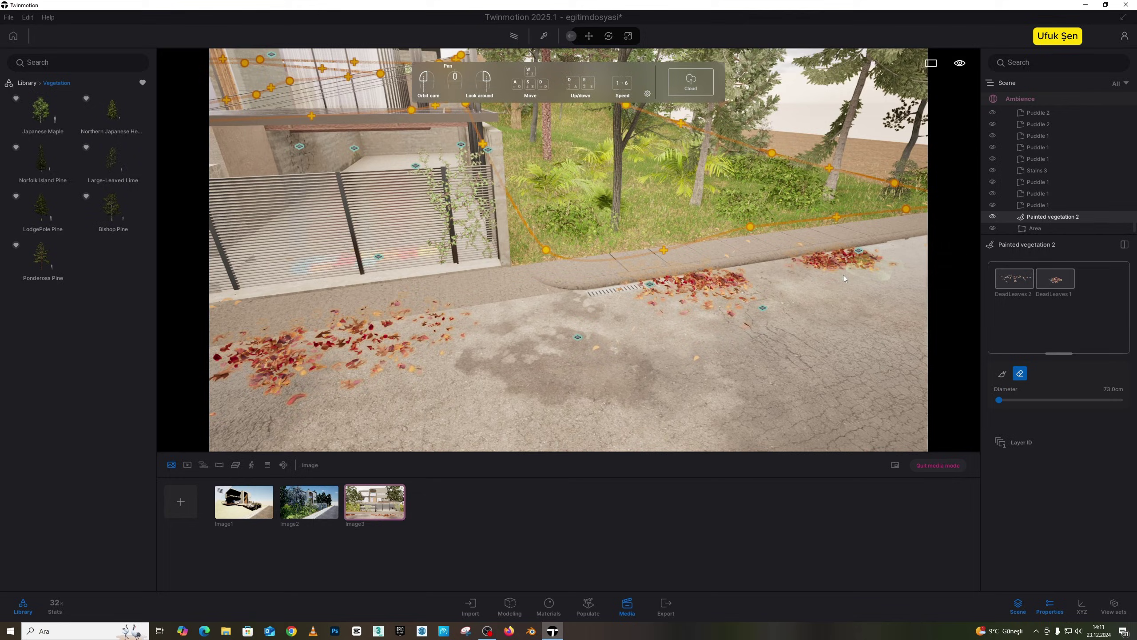
pyautogui.moveTo(843, 275); pyautogui.dragTo(773, 226)
pyautogui.press('s')
pyautogui.press('a')
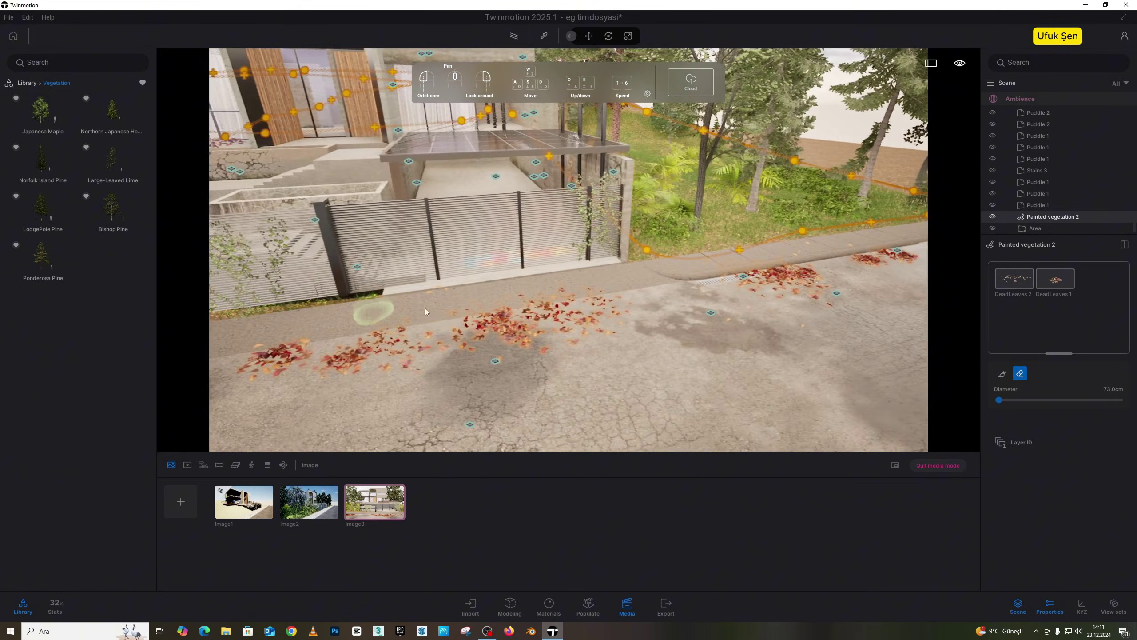
# Break up the dense strip of dead leaves in front of the grassy slope beside the fence into separate patches.
pyautogui.moveTo(425, 308)
pyautogui.mouseDown(button='right')
pyautogui.moveTo(486, 301)
pyautogui.moveTo(675, 391)
pyautogui.mouseUp(button='right')
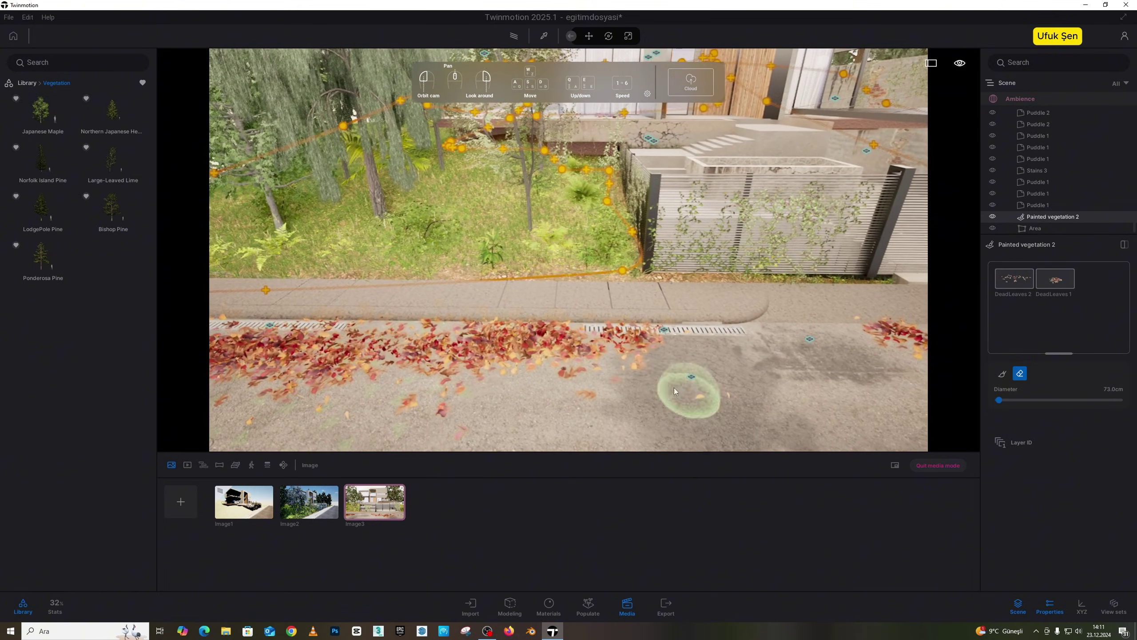
pyautogui.moveTo(587, 361); pyautogui.dragTo(347, 295)
pyautogui.press('a')
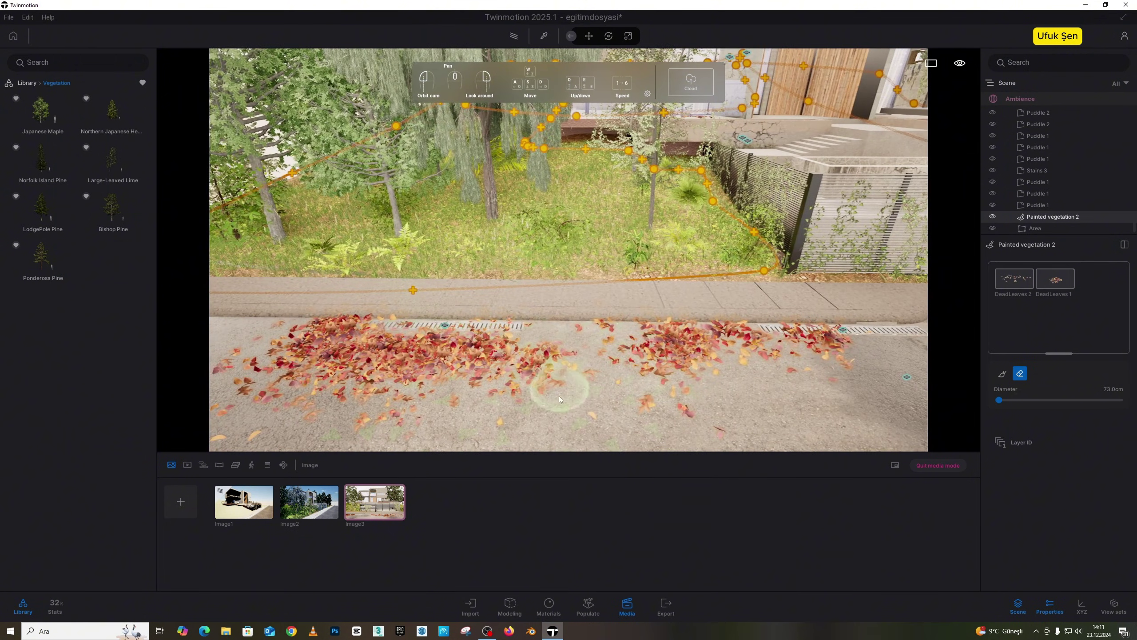
pyautogui.moveTo(497, 394); pyautogui.dragTo(403, 316)
pyautogui.moveTo(407, 385); pyautogui.dragTo(349, 316)
pyautogui.press('d')
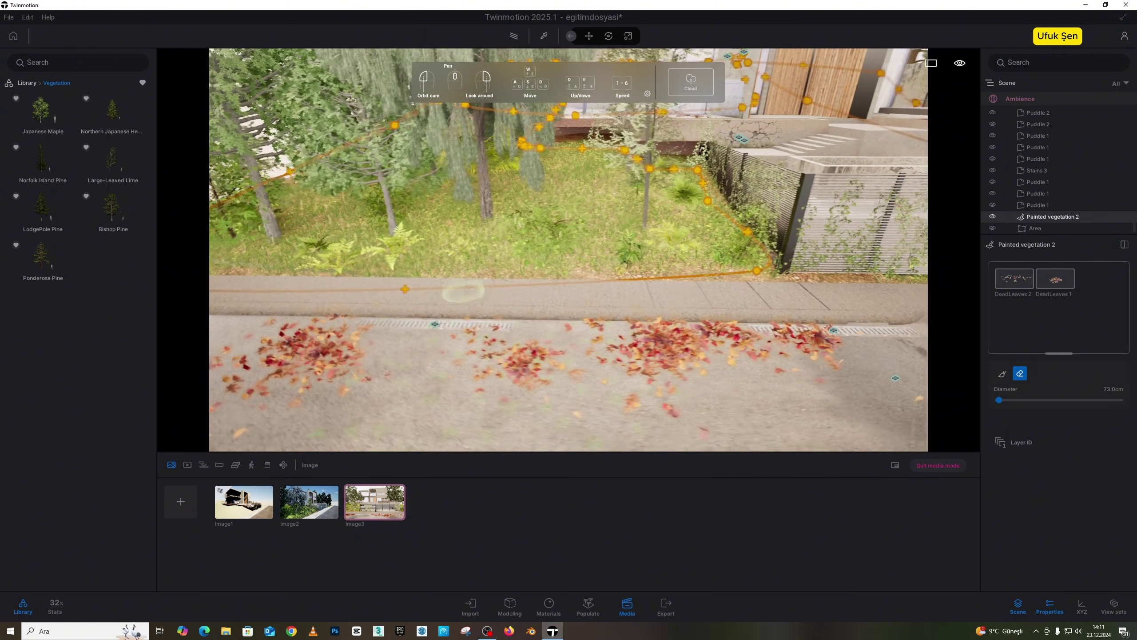
pyautogui.press('d')
pyautogui.moveTo(463, 292); pyautogui.dragTo(693, 318, button='right')
pyautogui.press('Escape')
# Examine the thinned-out leaves and the house front from street level.
pyautogui.moveTo(472, 249)
pyautogui.mouseDown(button='right')
pyautogui.moveTo(403, 223)
pyautogui.moveTo(369, 164)
pyautogui.mouseUp(button='right')
pyautogui.press('s')
pyautogui.press('w')
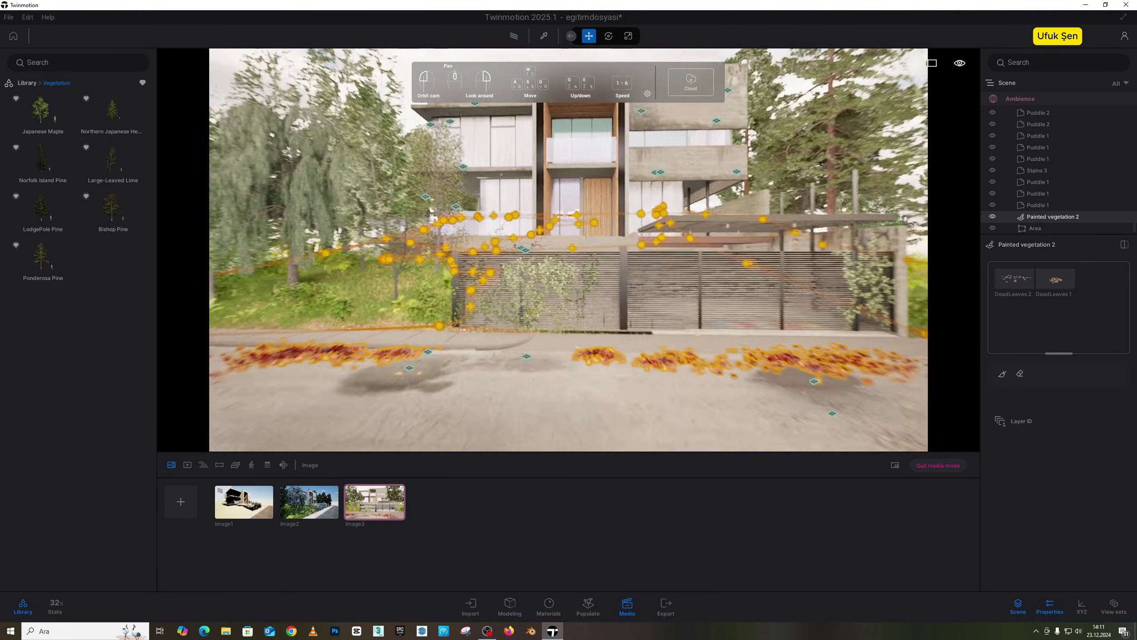
pyautogui.moveTo(877, 224); pyautogui.dragTo(685, 226, button='right')
pyautogui.press('d')
pyautogui.moveTo(376, 157); pyautogui.dragTo(657, 149, button='right')
pyautogui.press('s')
pyautogui.press('s')
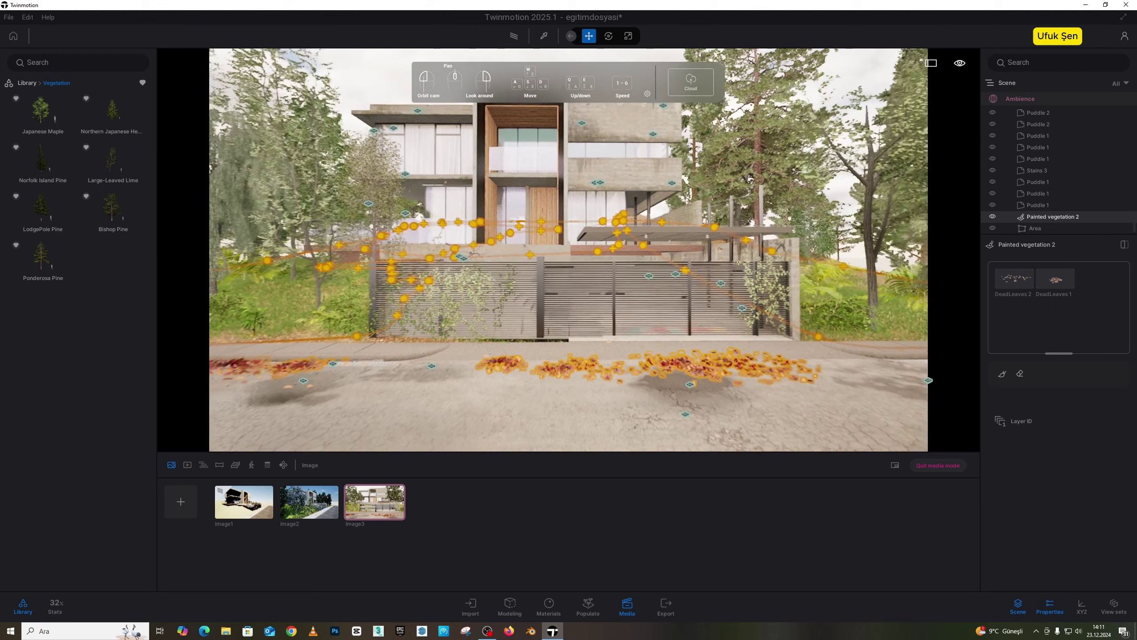
pyautogui.moveTo(544, 182); pyautogui.dragTo(555, 183, button='right')
pyautogui.press('a')
pyautogui.press('Escape')
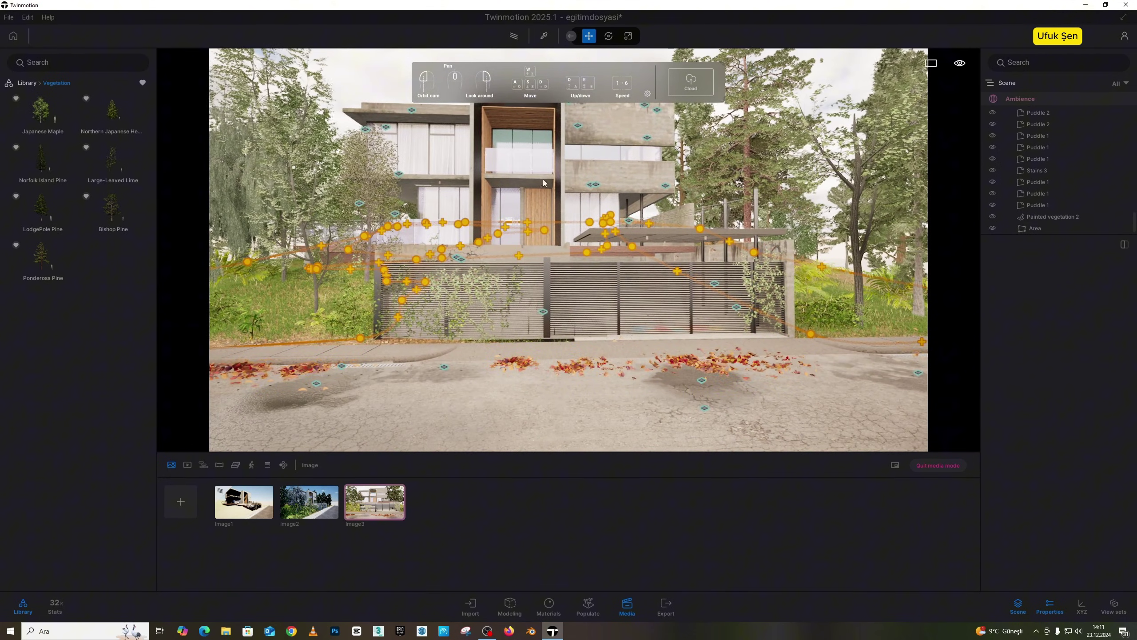
# Return to Image3 and update its camera to a view slightly farther back from the house.
pyautogui.click(1023, 100)
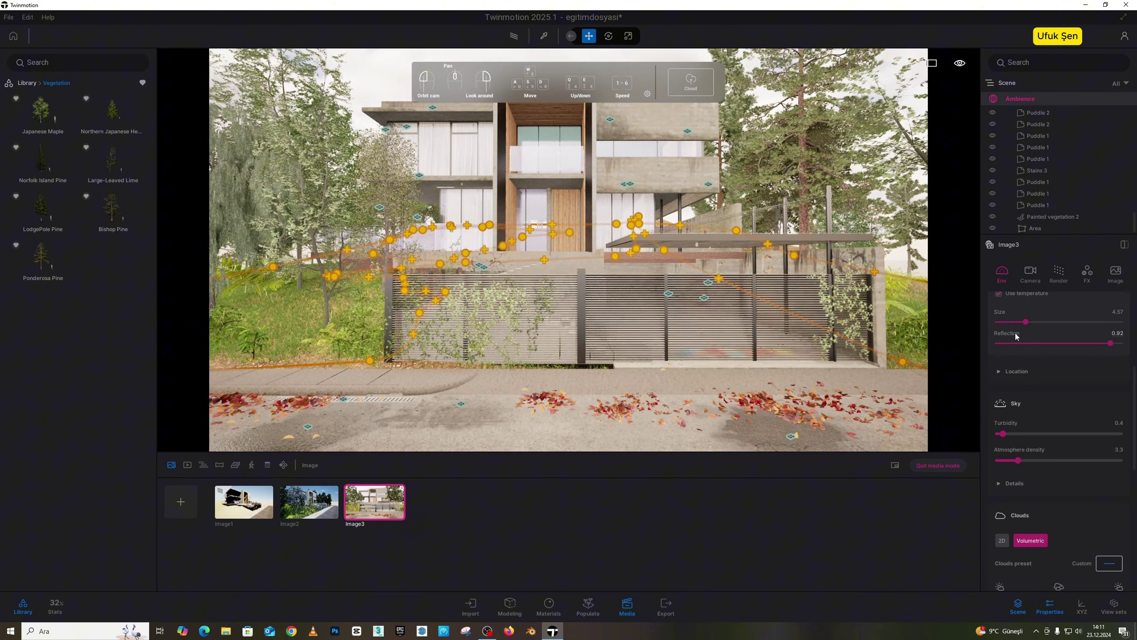
pyautogui.press('s')
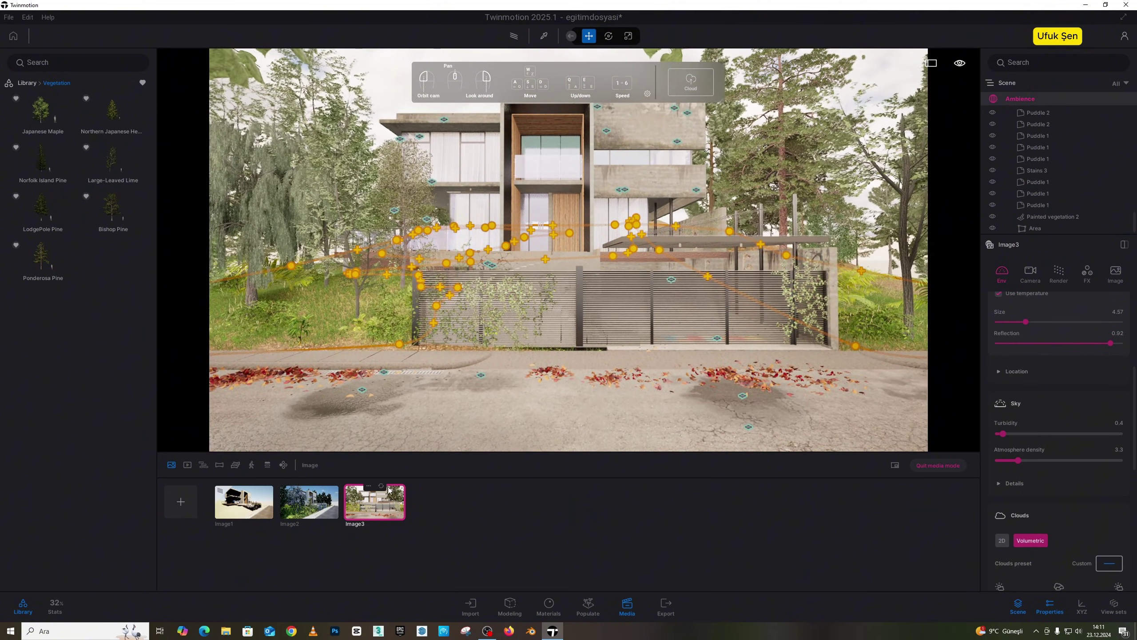
pyautogui.click(381, 488)
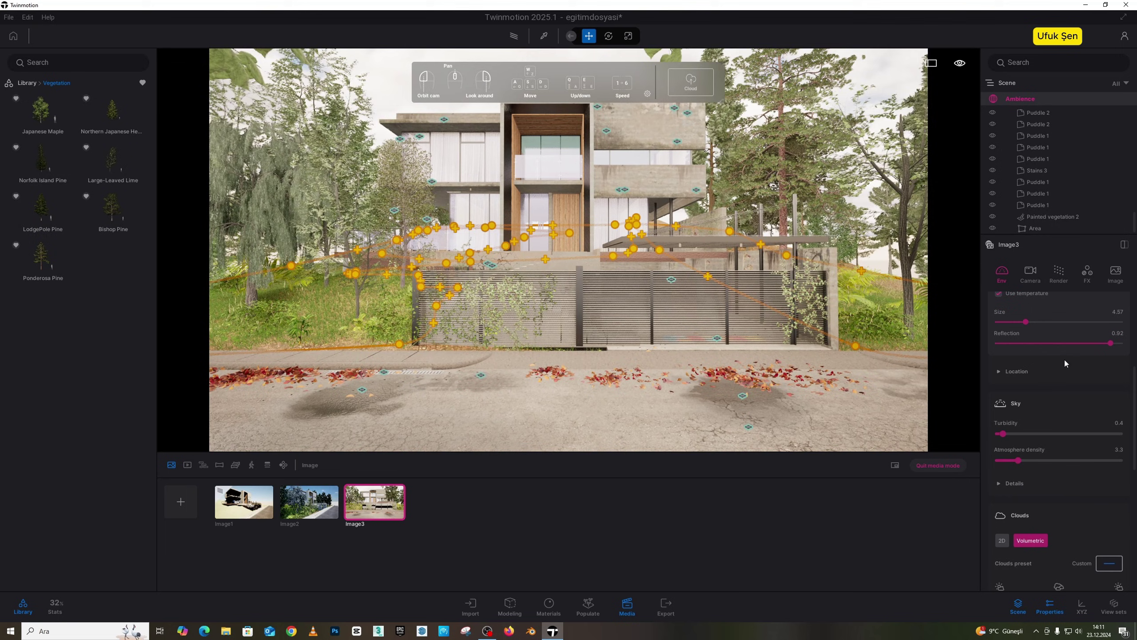
# Set Image3's sun north offset to 360° and preview the lighting with the Path Tracer.
pyautogui.scroll(4, 1037, 372)
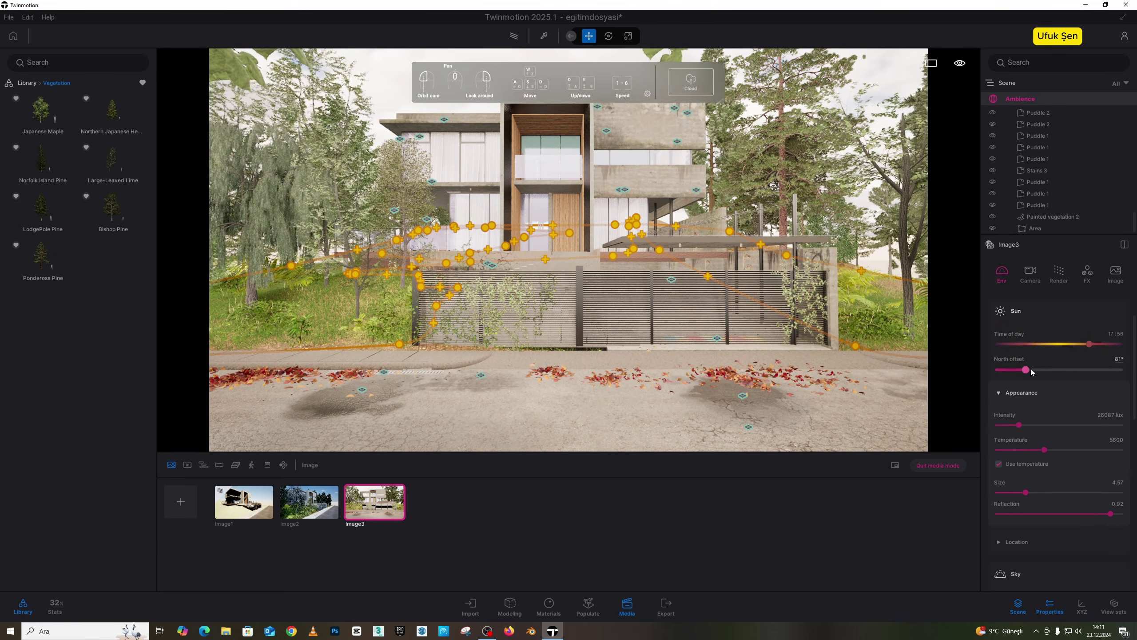
pyautogui.scroll(2, 1030, 371)
pyautogui.moveTo(1025, 412); pyautogui.dragTo(1126, 402)
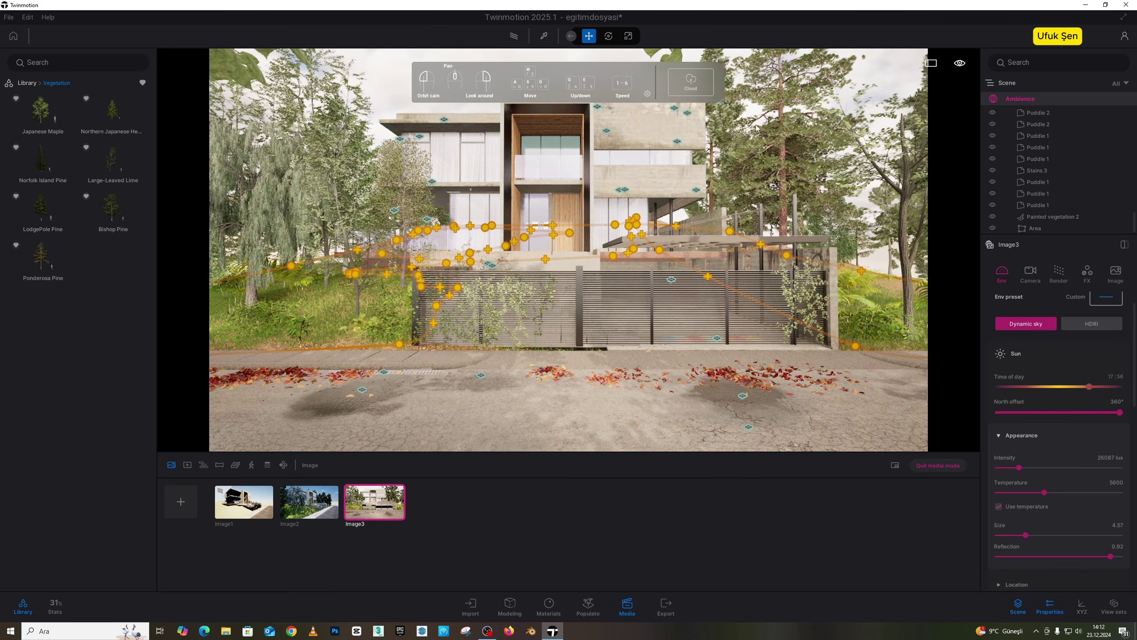
pyautogui.click(513, 36)
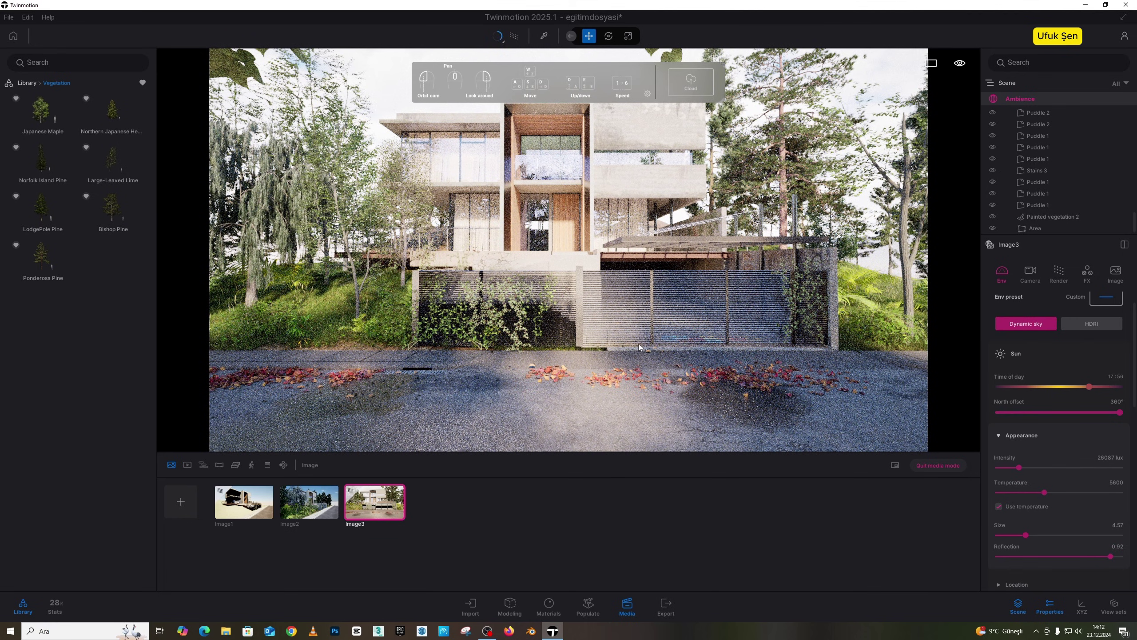
pyautogui.click(515, 37)
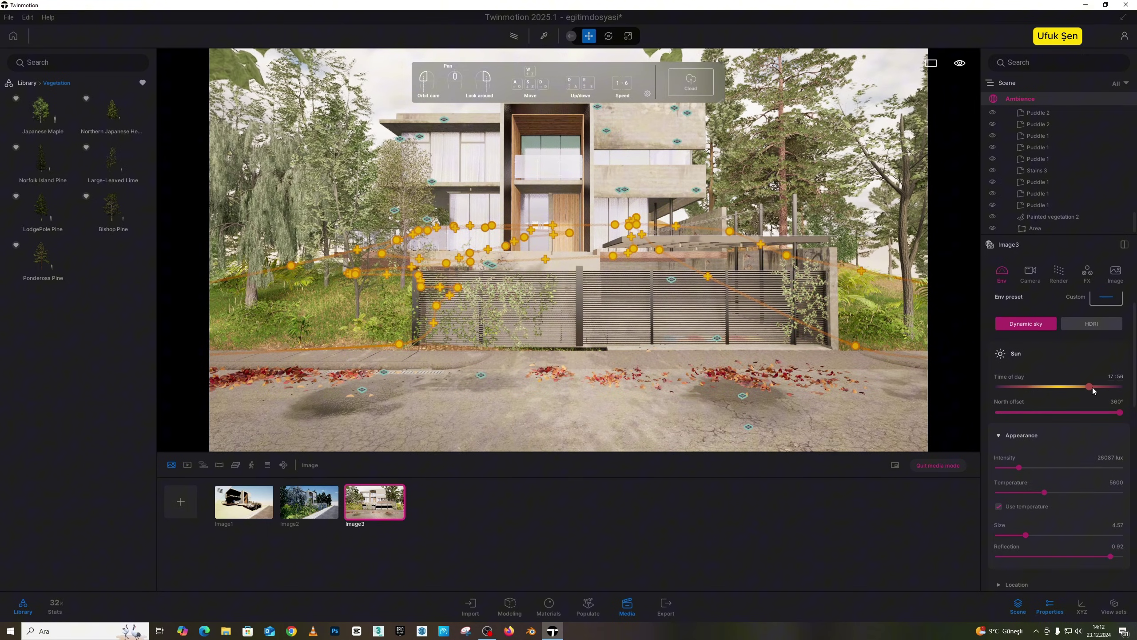
# Set Image3's time of day to 18:07 and the sun intensity to about 11413 lux.
pyautogui.moveTo(1091, 389); pyautogui.dragTo(1090, 388)
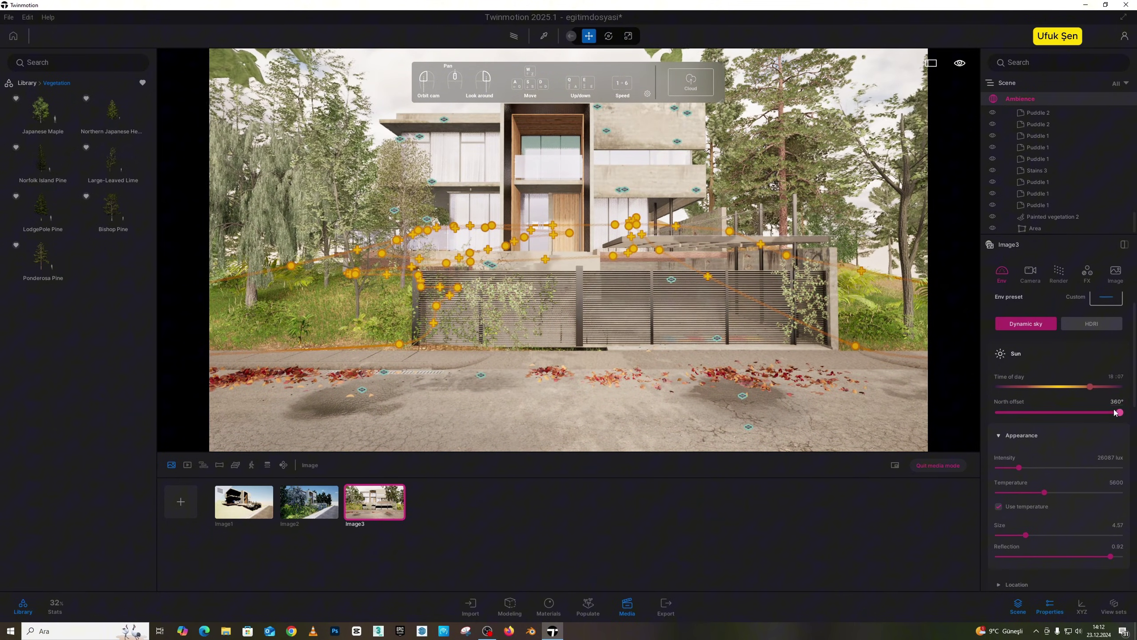
pyautogui.scroll(1, 1066, 430)
pyautogui.scroll(-6, 1078, 445)
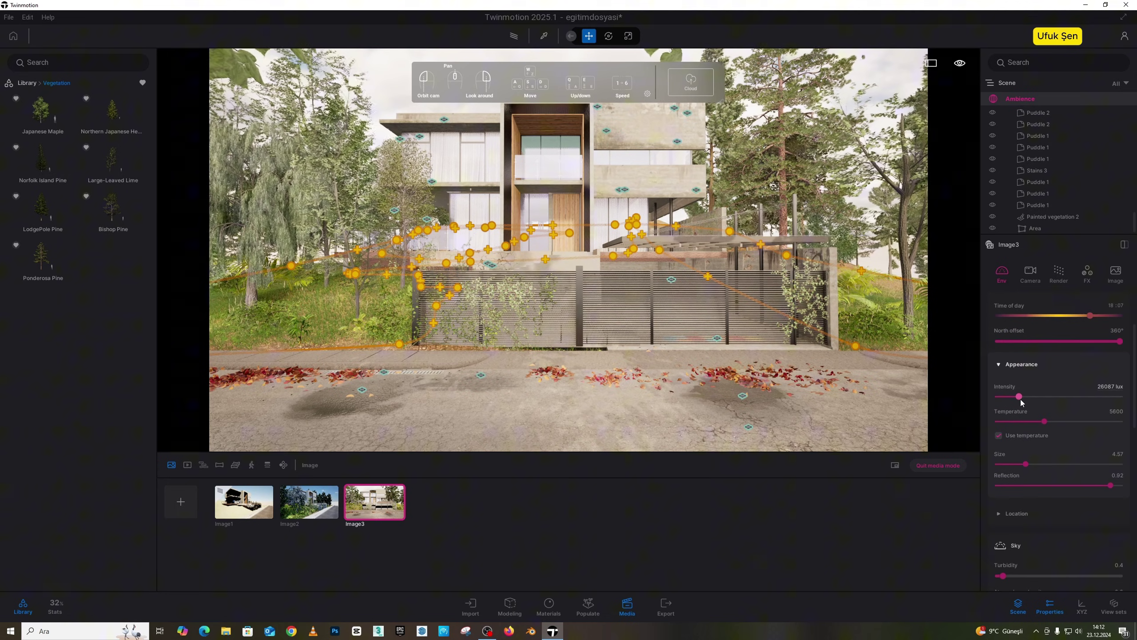
pyautogui.moveTo(1021, 400); pyautogui.dragTo(1008, 401)
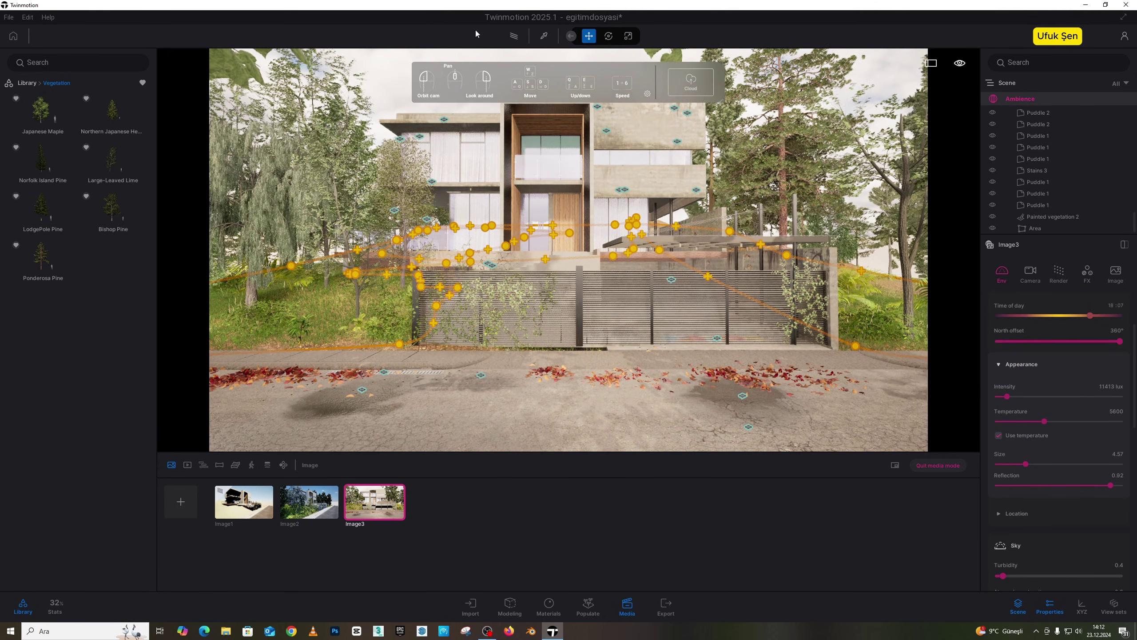
# Turn on the Path Tracer and lower the sun intensity to about 6522 lux.
pyautogui.click(513, 38)
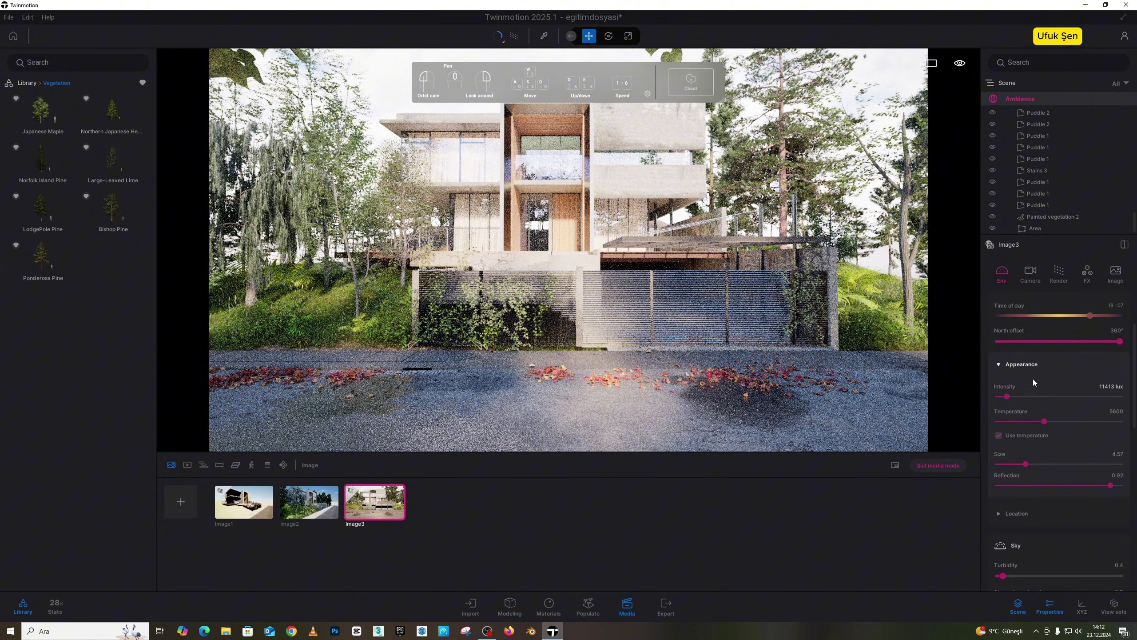
pyautogui.moveTo(1006, 397); pyautogui.dragTo(1003, 397)
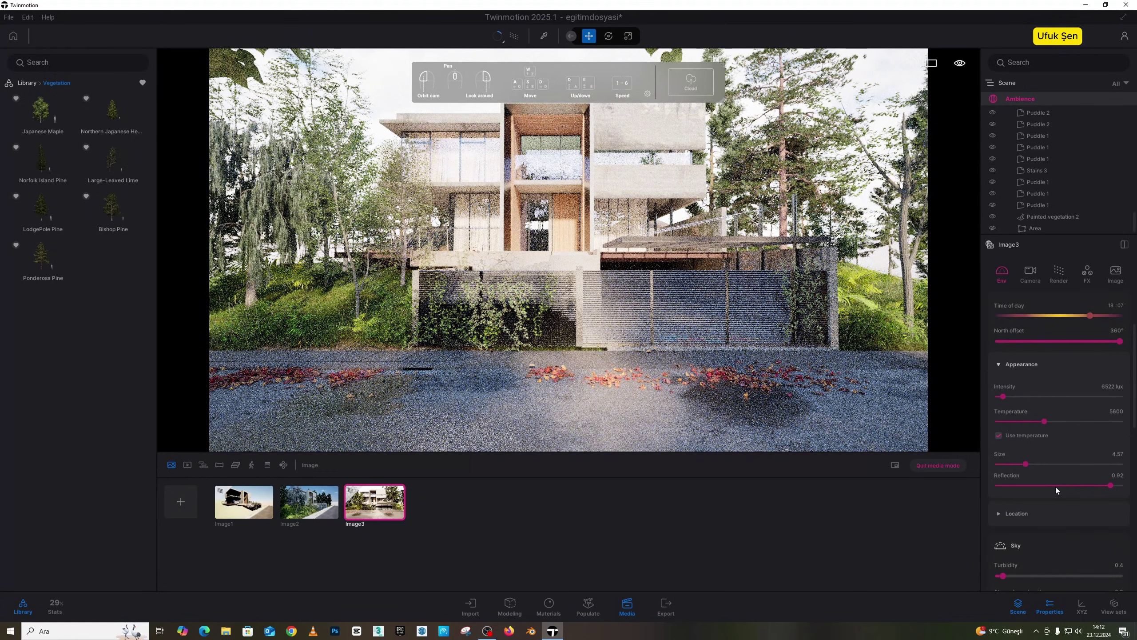
pyautogui.scroll(-3, 1066, 403)
pyautogui.scroll(2, 1074, 381)
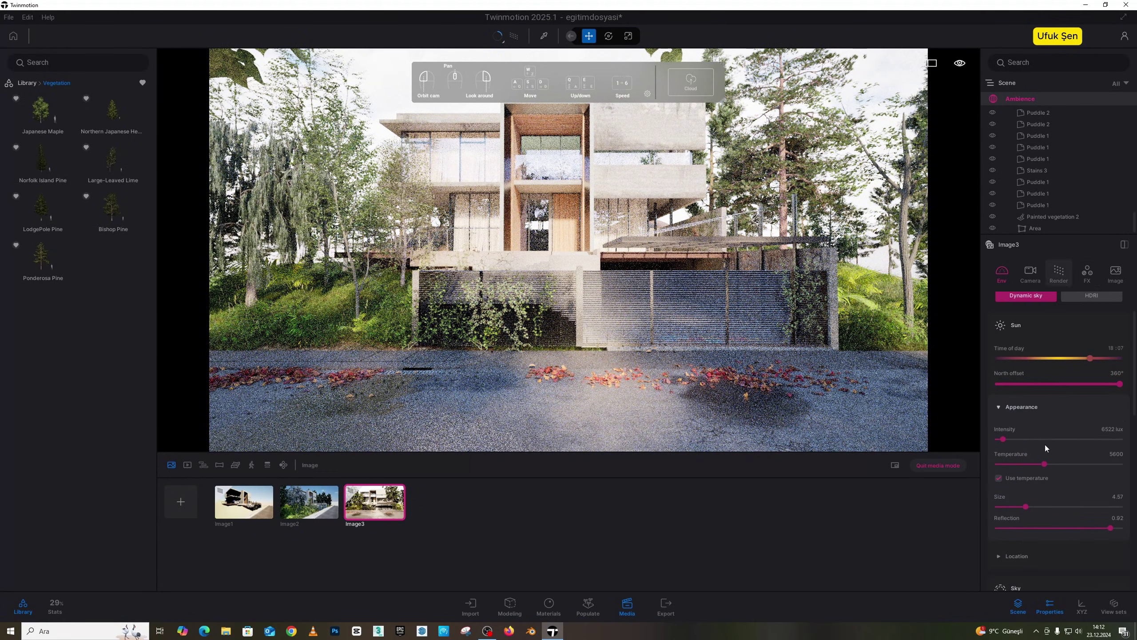
pyautogui.scroll(-2, 1089, 474)
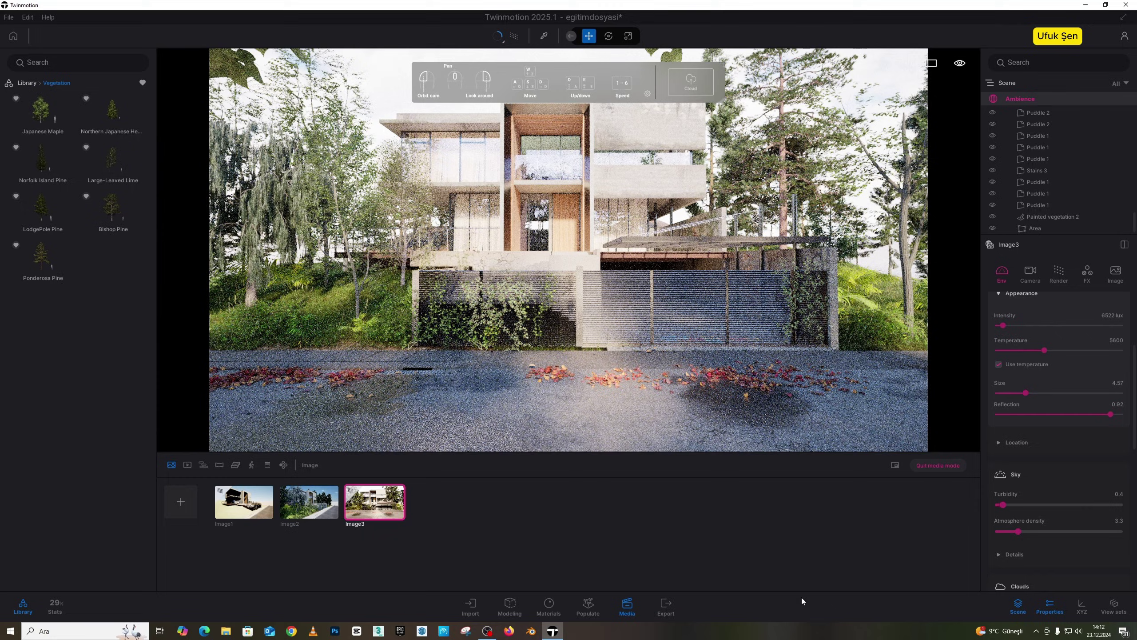
# Add Image3 to the local image export.
pyautogui.click(667, 606)
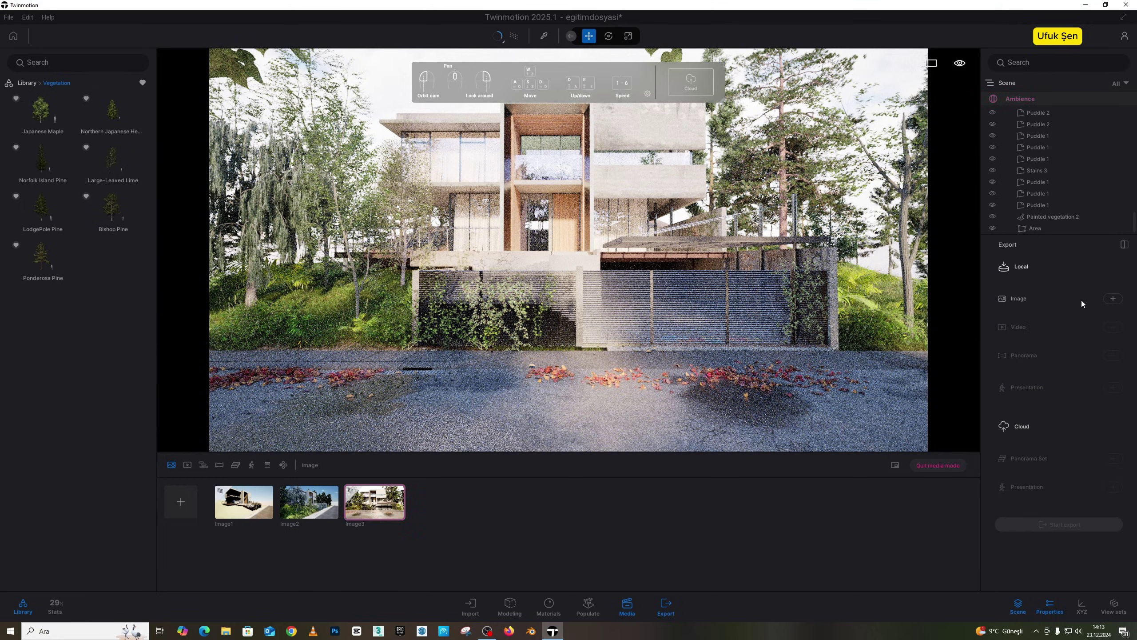
pyautogui.click(1112, 300)
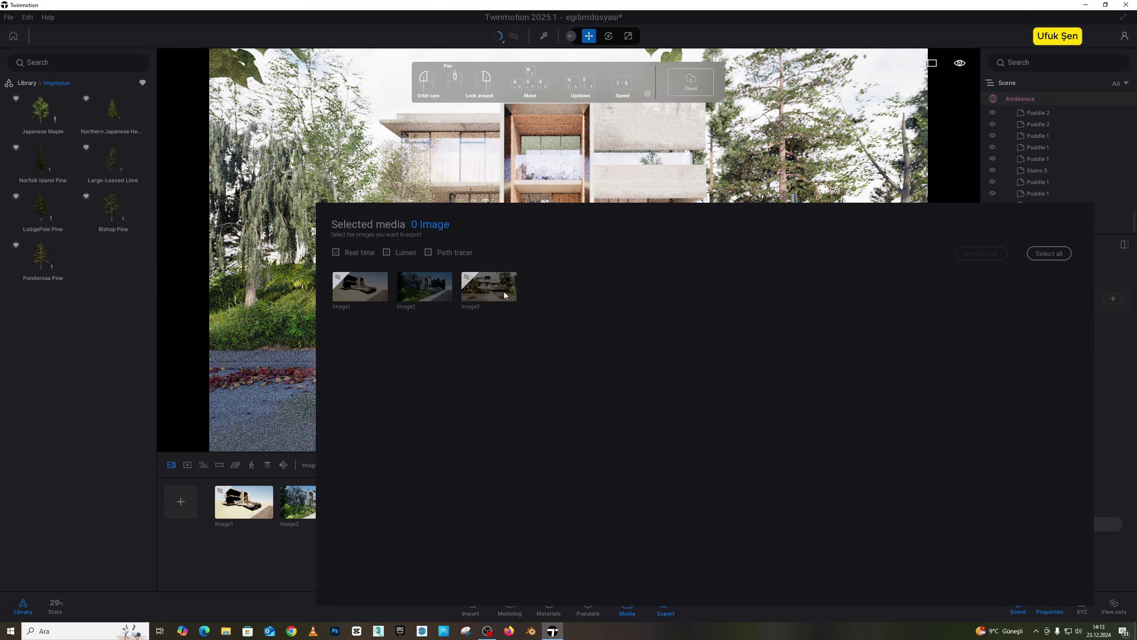
pyautogui.click(504, 295)
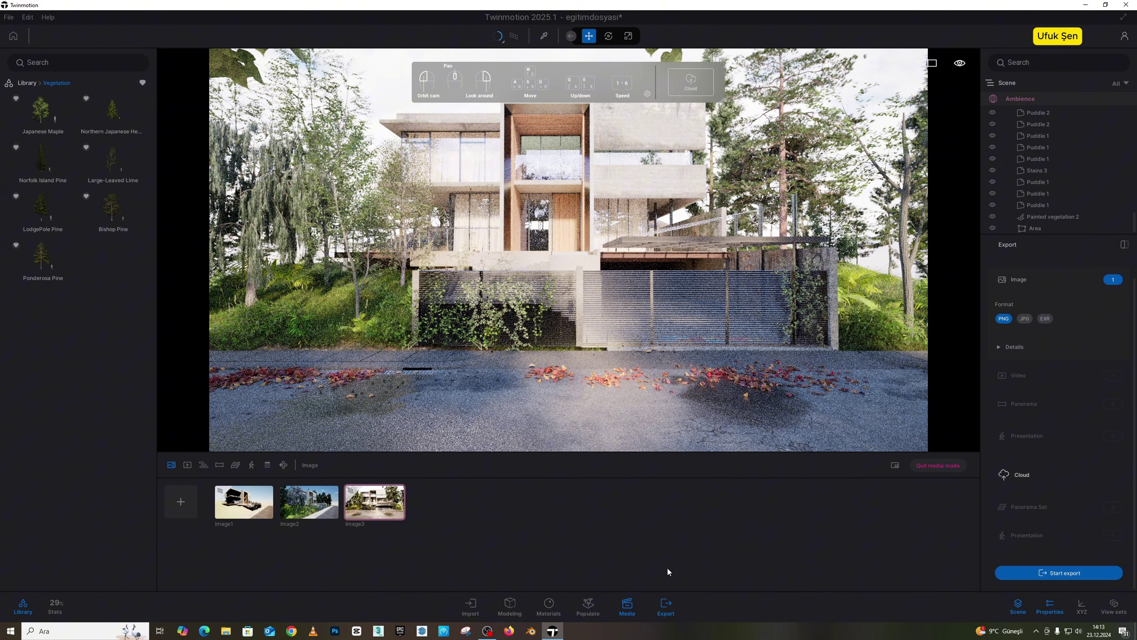
# Set Image3's output size to 4K UHD 3840x2160.
pyautogui.click(634, 603)
pyautogui.click(629, 605)
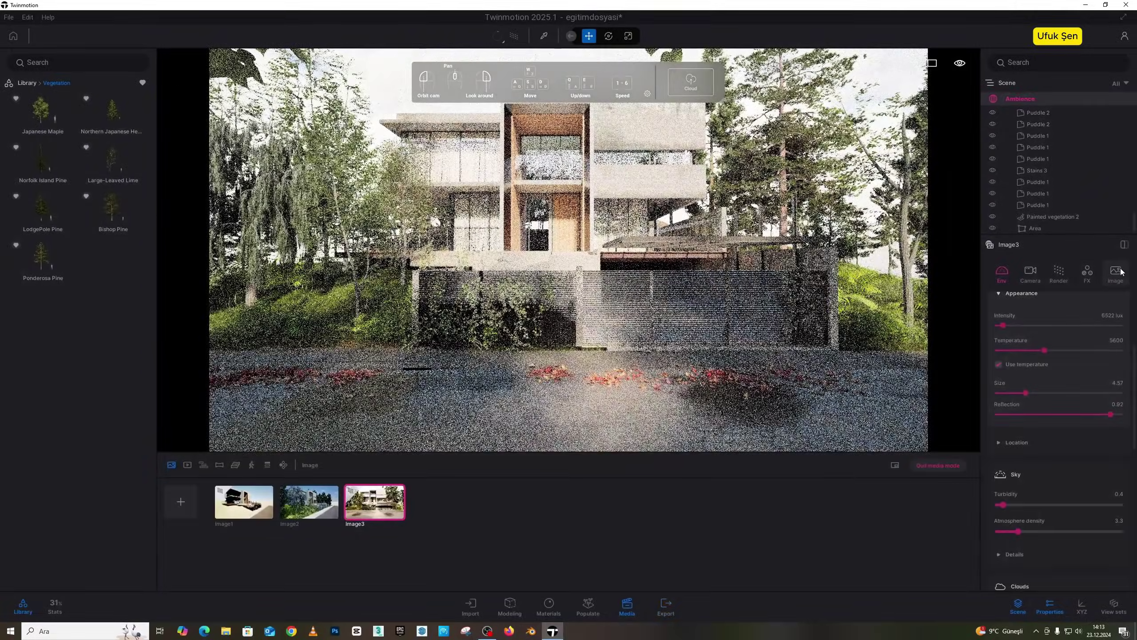
pyautogui.click(1118, 272)
pyautogui.click(1047, 396)
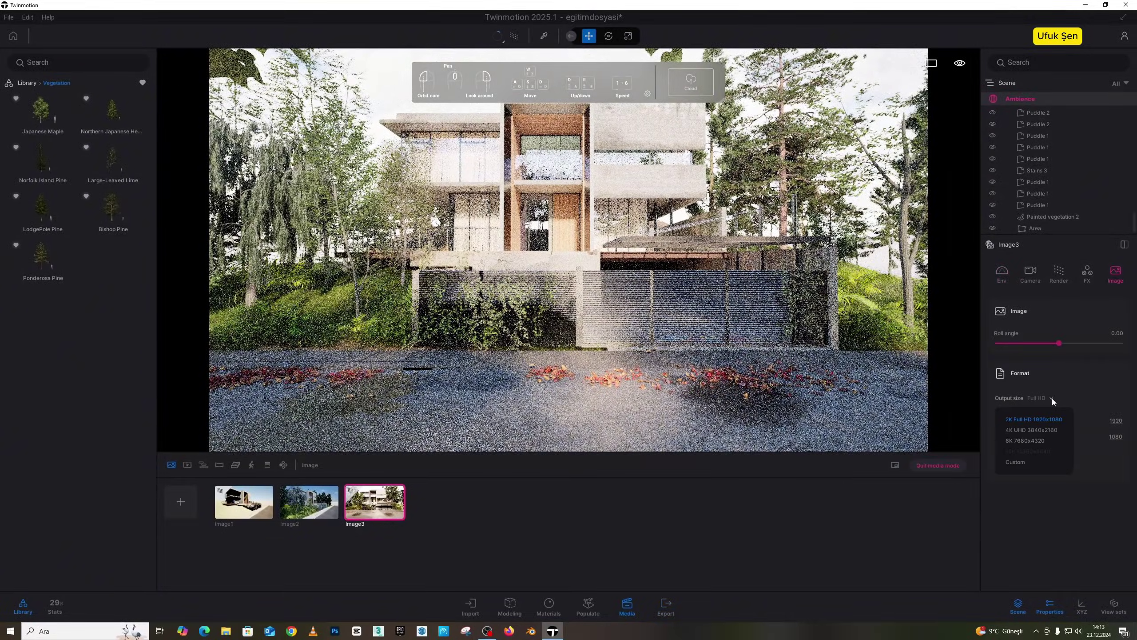
pyautogui.click(1053, 398)
pyautogui.click(1050, 398)
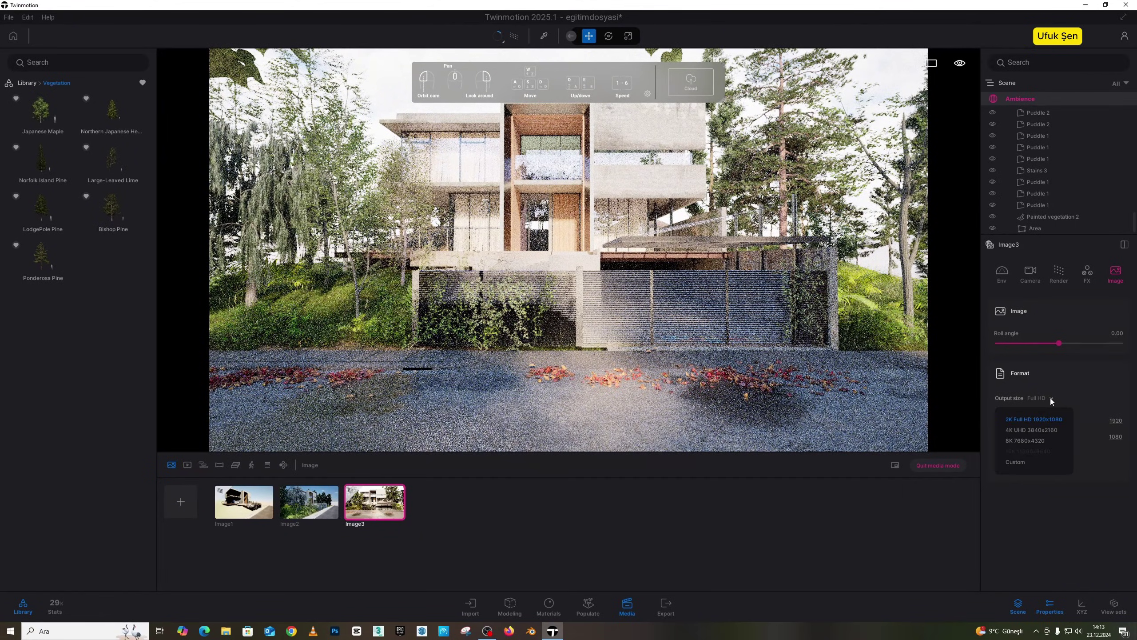
pyautogui.click(1036, 430)
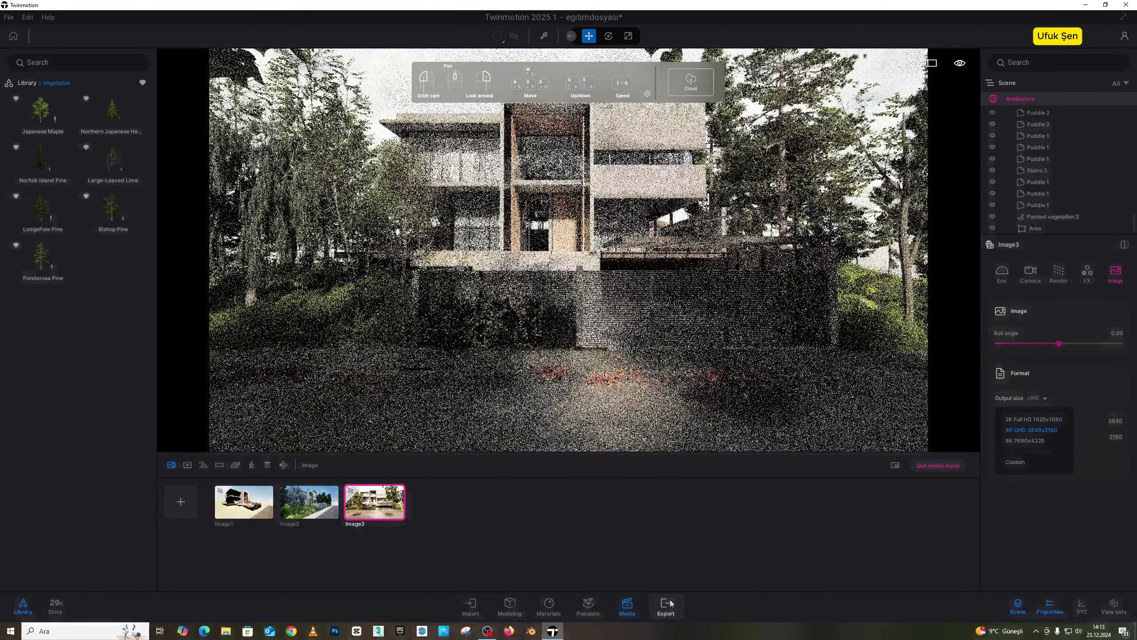
# Export Image3 into a new folder named "render test" inside the egitim seti folder.
pyautogui.click(671, 603)
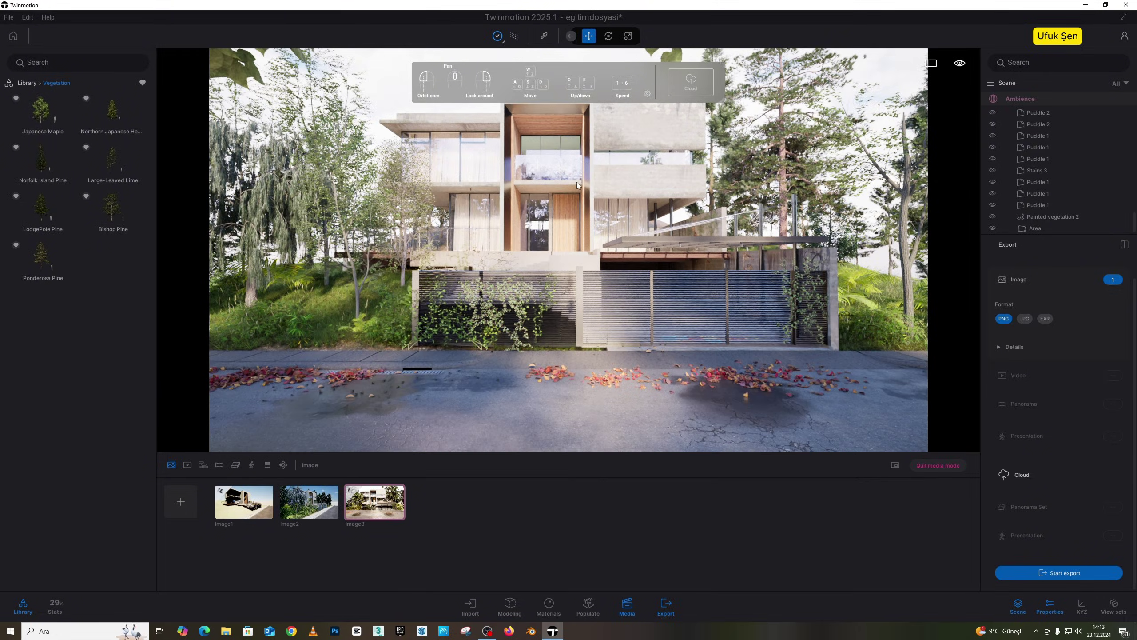
pyautogui.click(1059, 572)
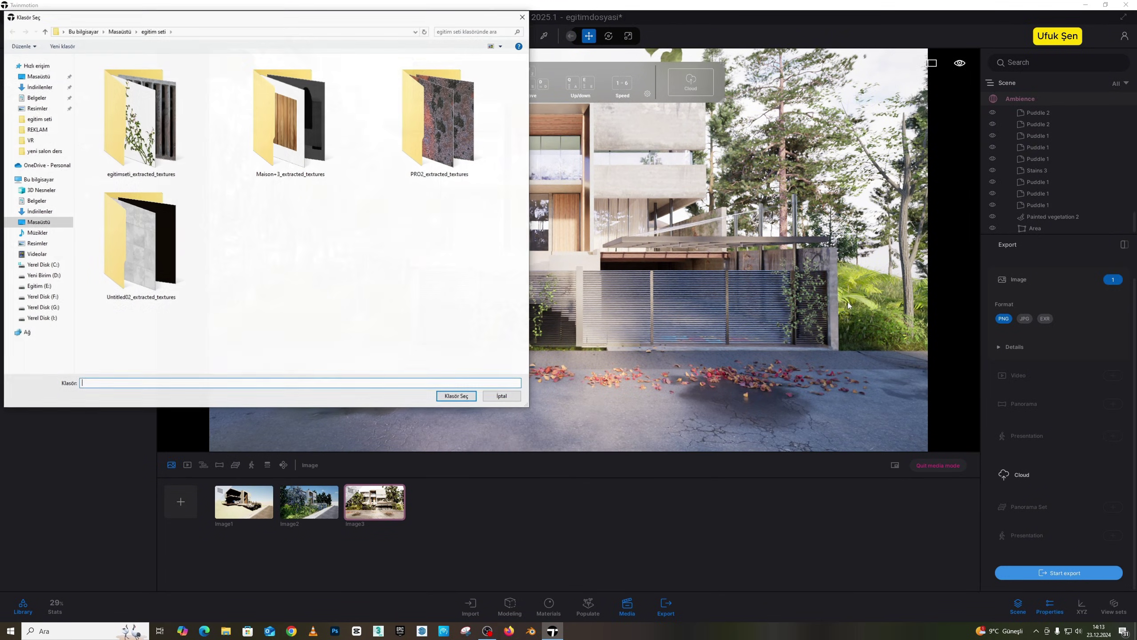
pyautogui.rightClick(350, 218)
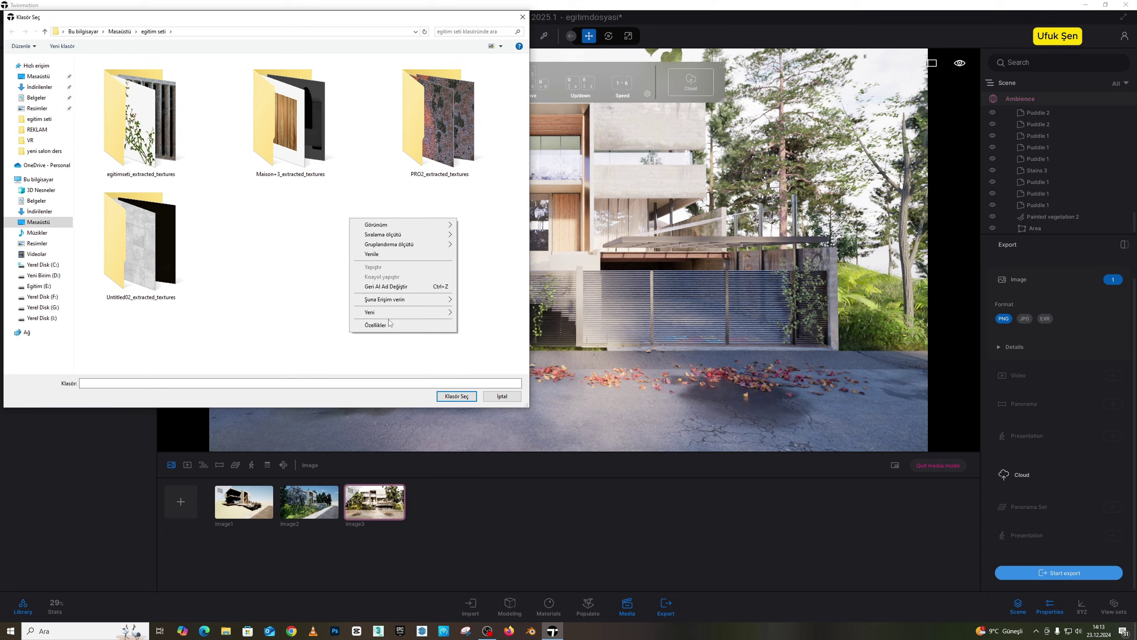
pyautogui.moveTo(444, 312)
pyautogui.click(484, 317)
pyautogui.write('red')
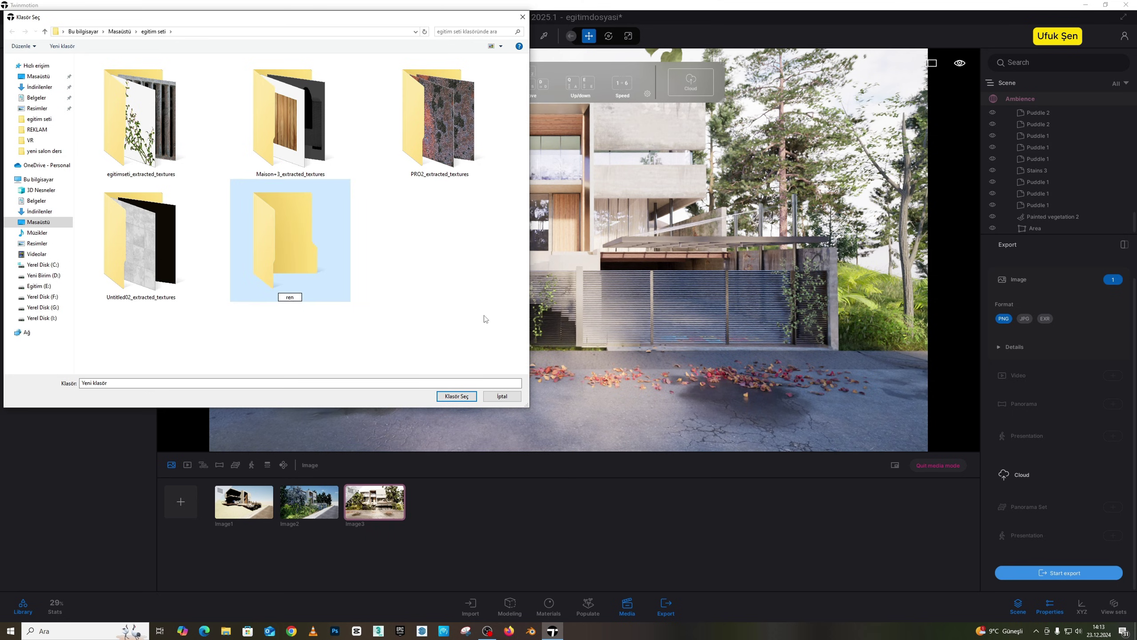
pyautogui.press('BackSpace')
pyautogui.write('nder test')
pyautogui.doubleClick(306, 264)
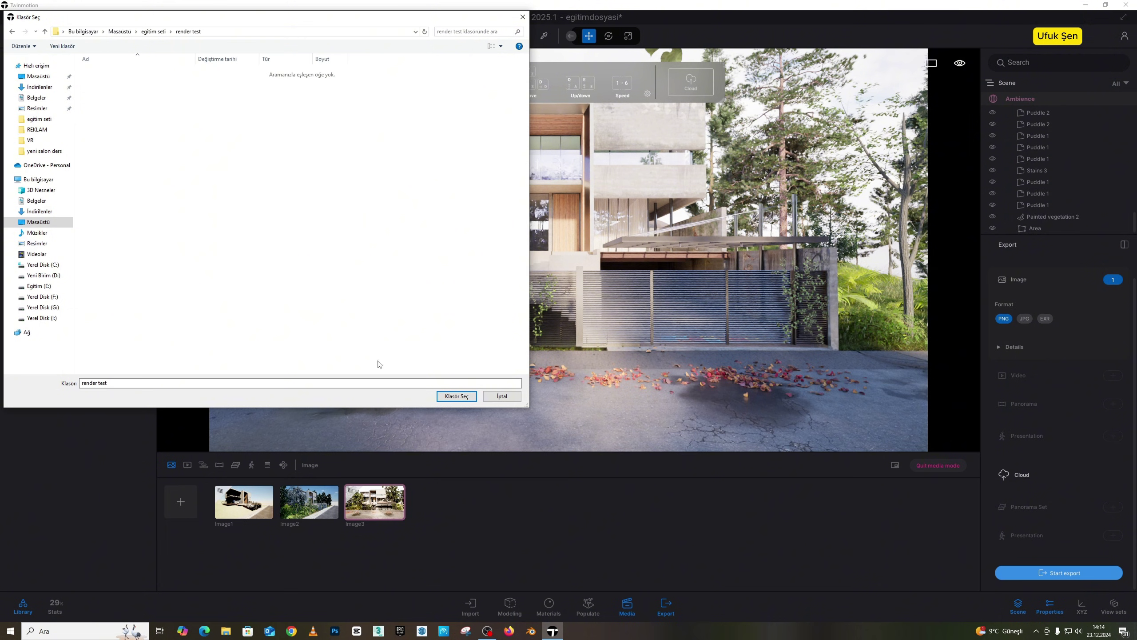
pyautogui.click(456, 395)
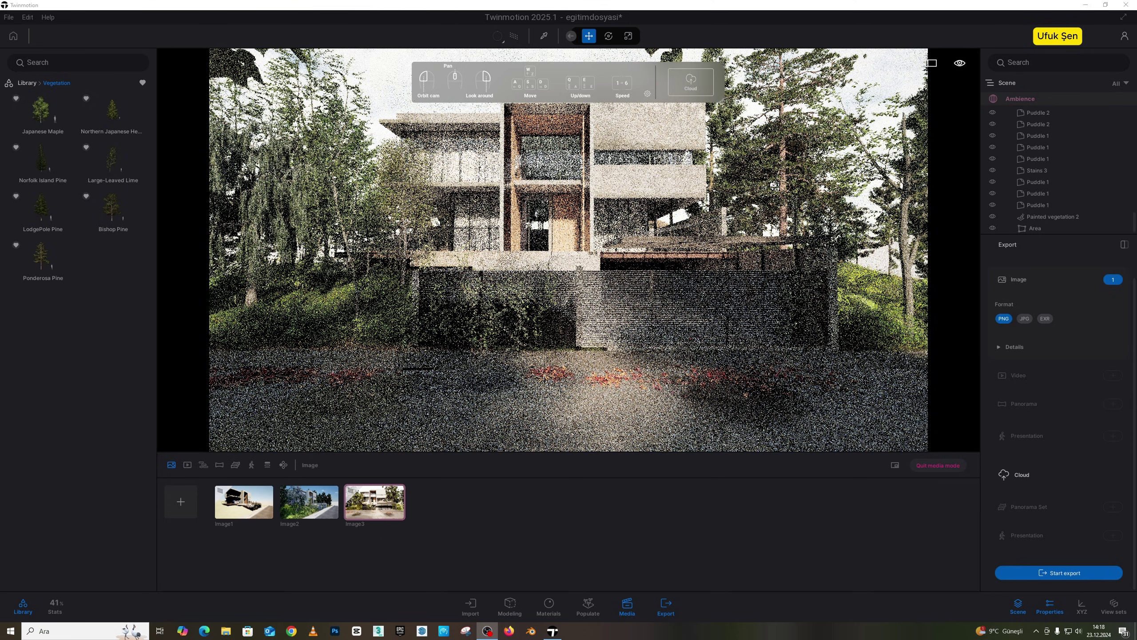
# Turn off the Path Tracer and open the exported Image3 from the render test folder in File Explorer, with the viewer maximized.
pyautogui.click(514, 36)
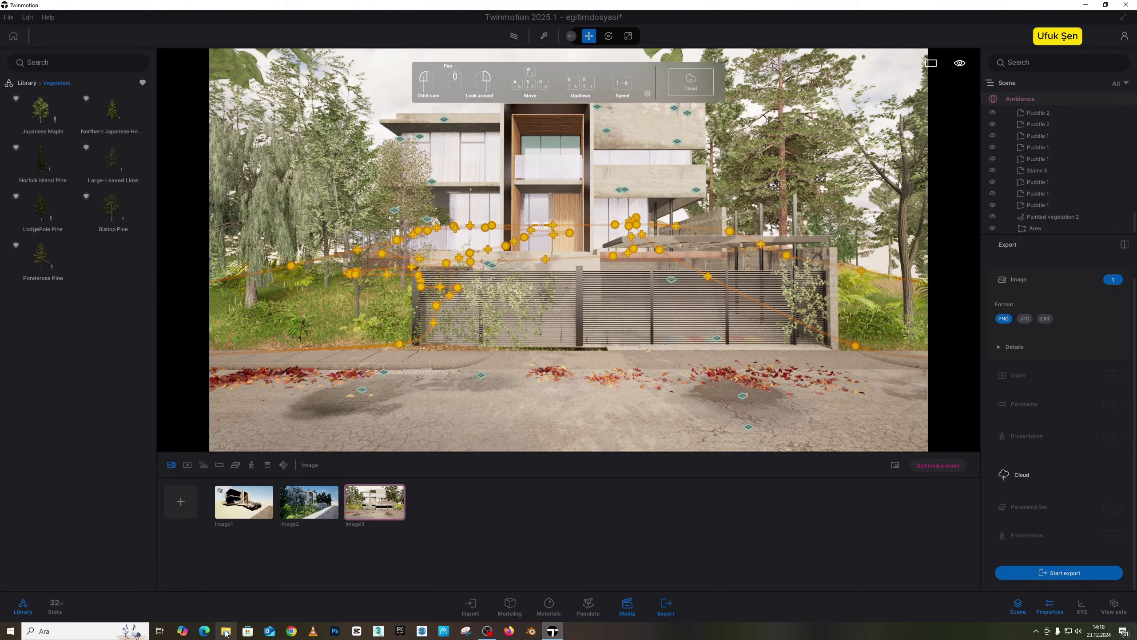
pyautogui.moveTo(1136, 150); pyautogui.dragTo(340, 69)
pyautogui.doubleClick(350, 205)
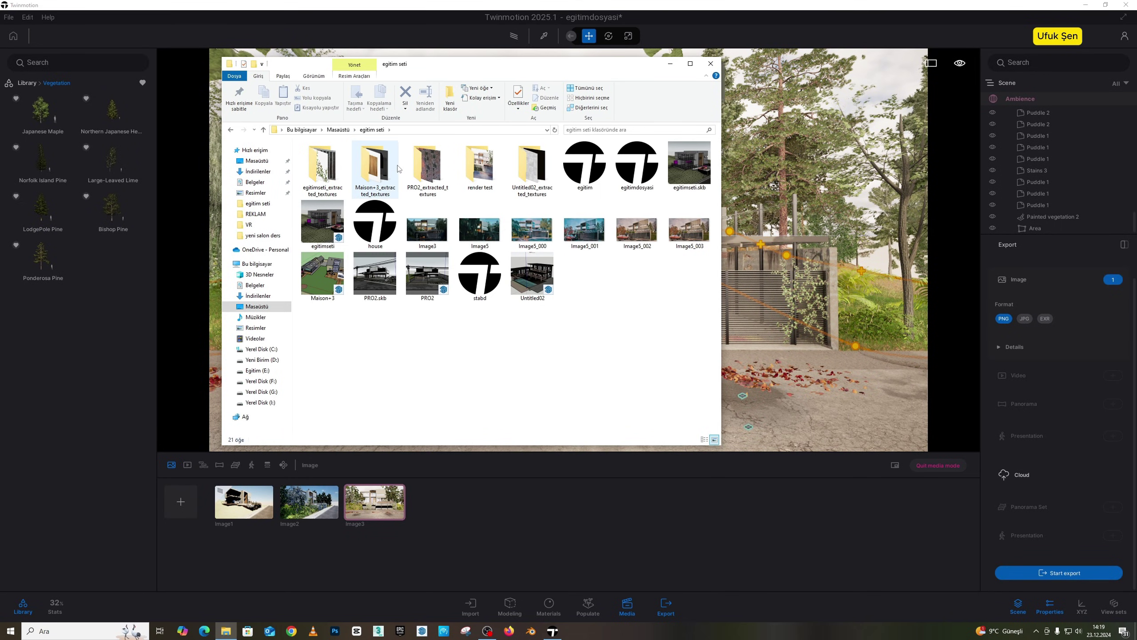
pyautogui.click(492, 168)
pyautogui.doubleClick(491, 168)
pyautogui.doubleClick(323, 168)
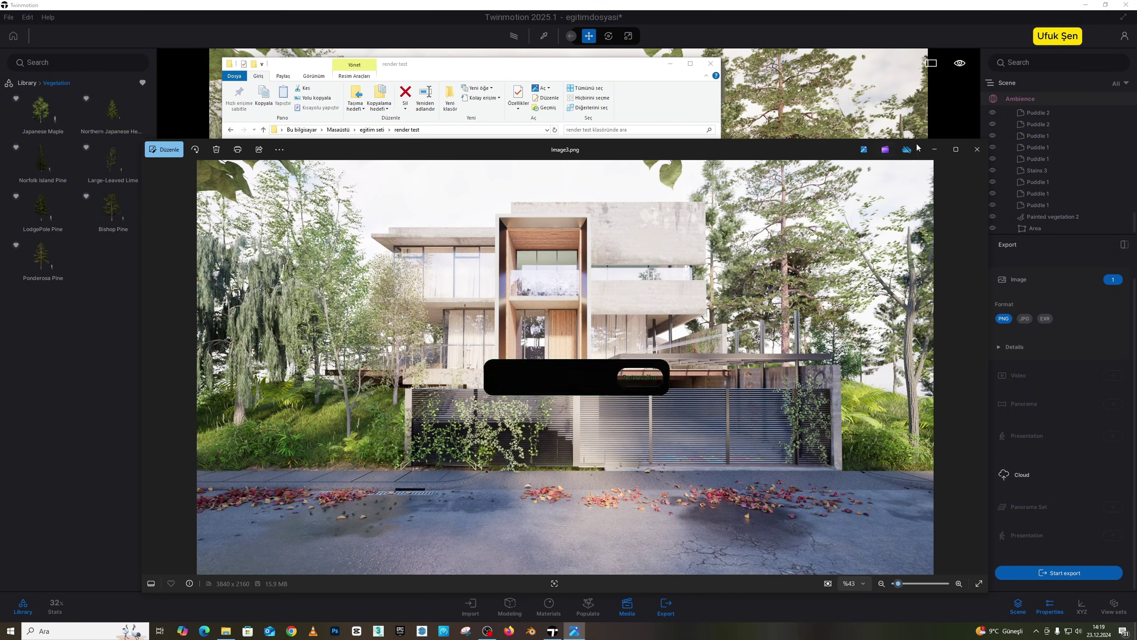
pyautogui.click(955, 149)
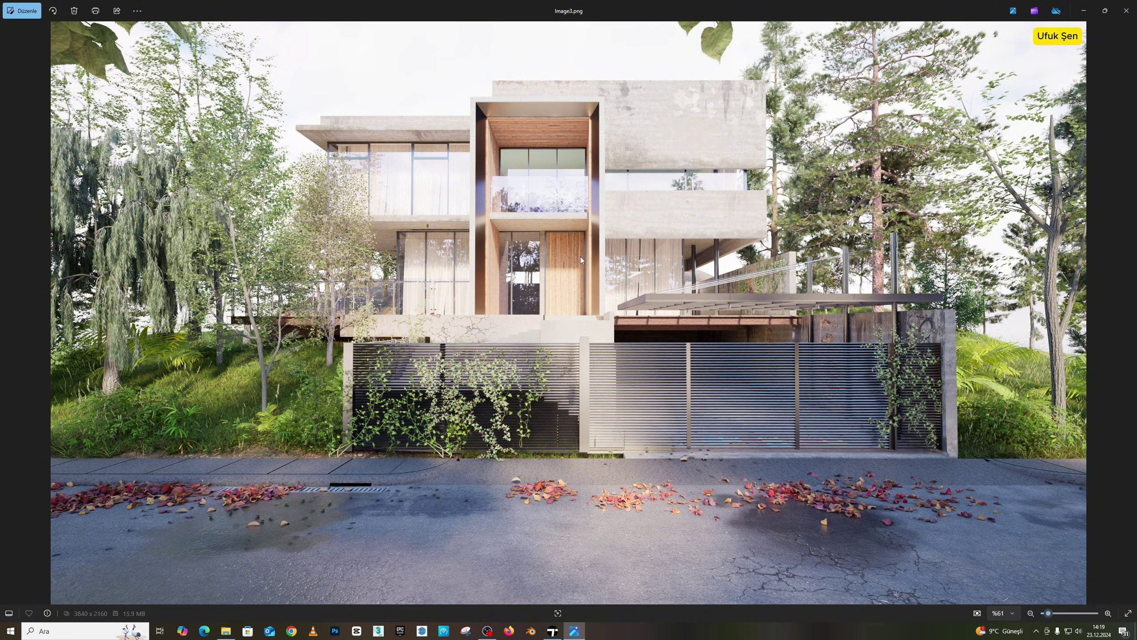
# Examine the rendered Image3.png up close along the fence, fallen leaves, puddles and road drain, and close the image.
pyautogui.scroll(5, 826, 552)
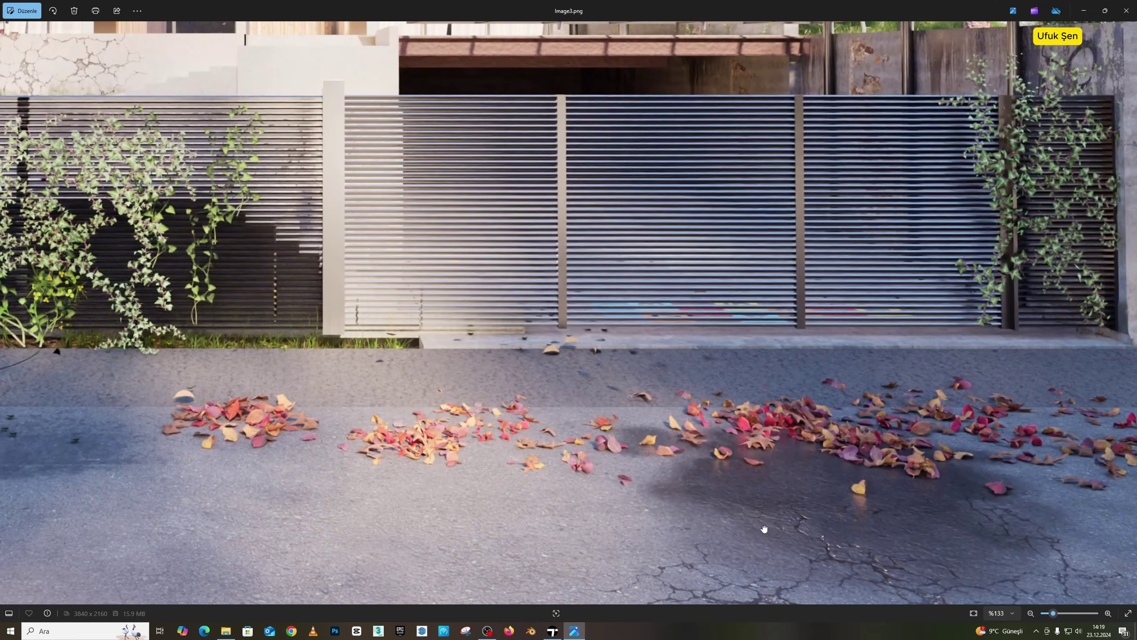
pyautogui.moveTo(820, 553); pyautogui.dragTo(579, 439)
pyautogui.moveTo(143, 464); pyautogui.dragTo(612, 467)
pyautogui.moveTo(466, 454); pyautogui.dragTo(891, 469)
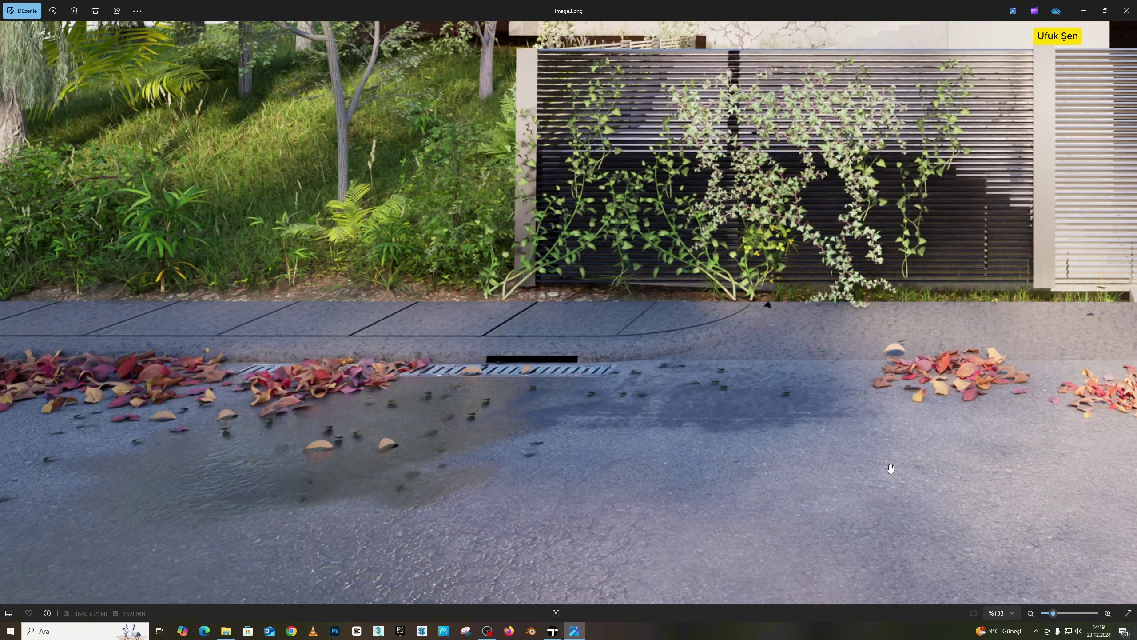
pyautogui.moveTo(520, 432); pyautogui.dragTo(646, 439)
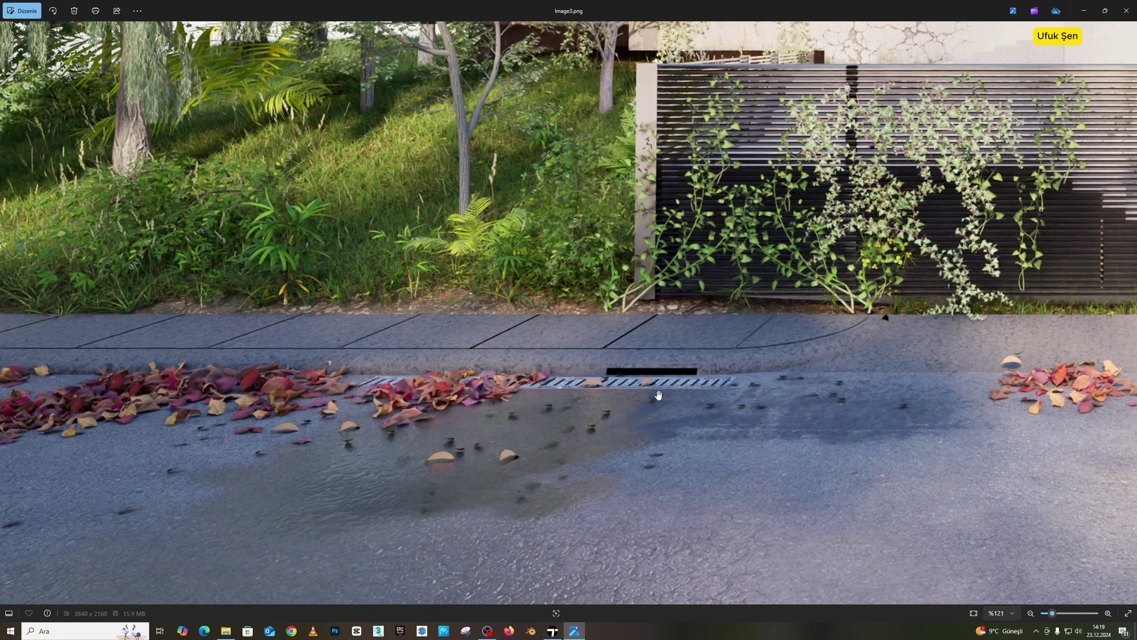
pyautogui.scroll(-5, 655, 394)
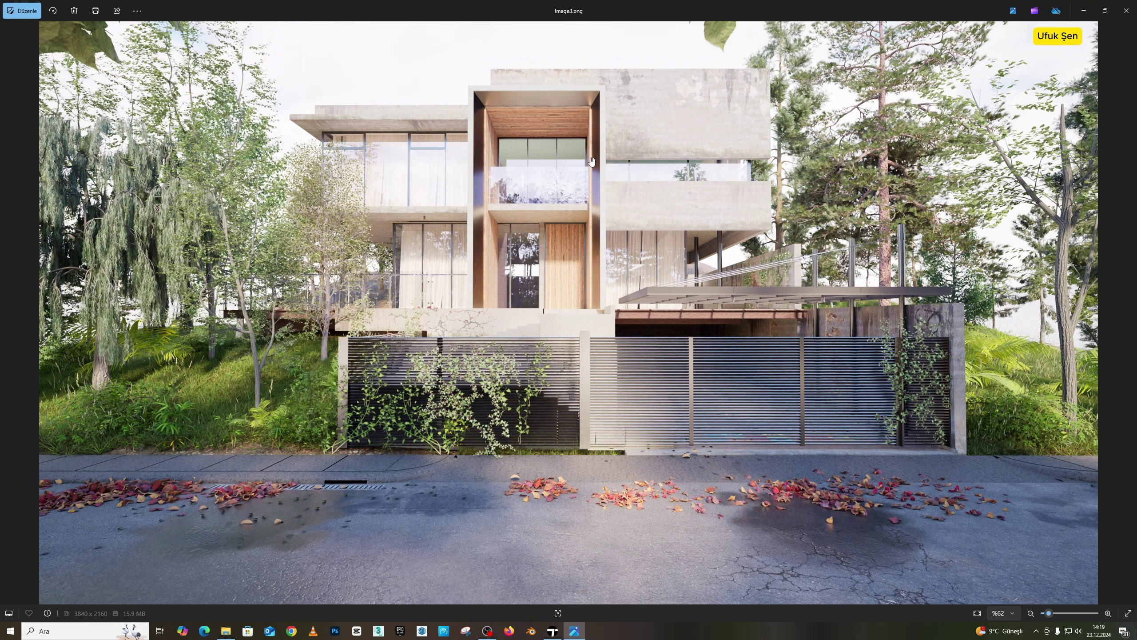
pyautogui.click(1127, 11)
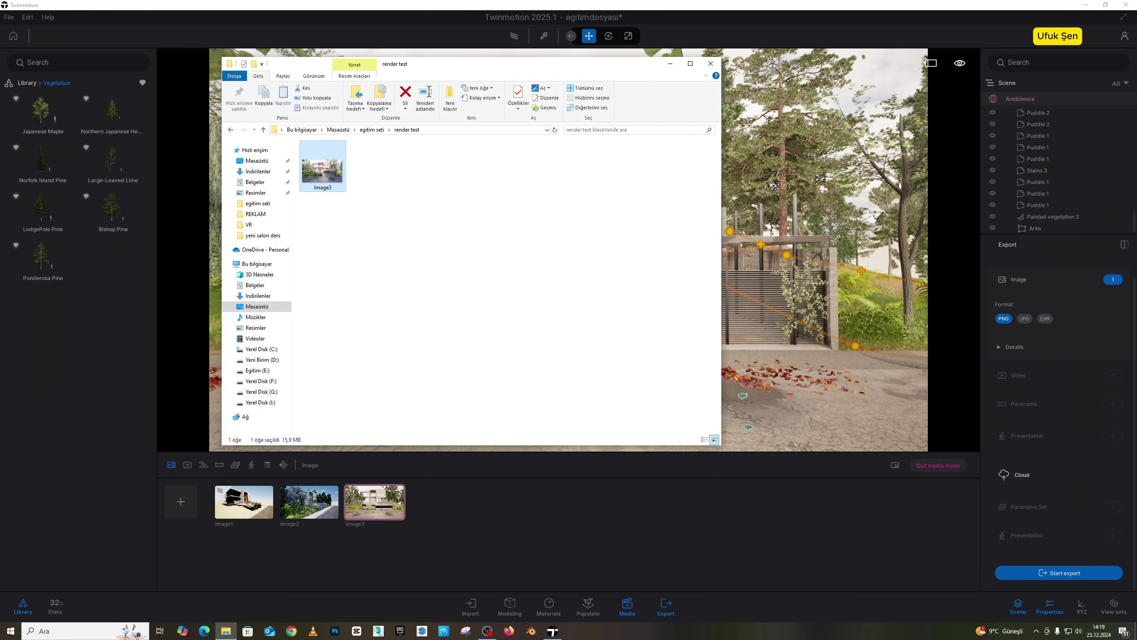